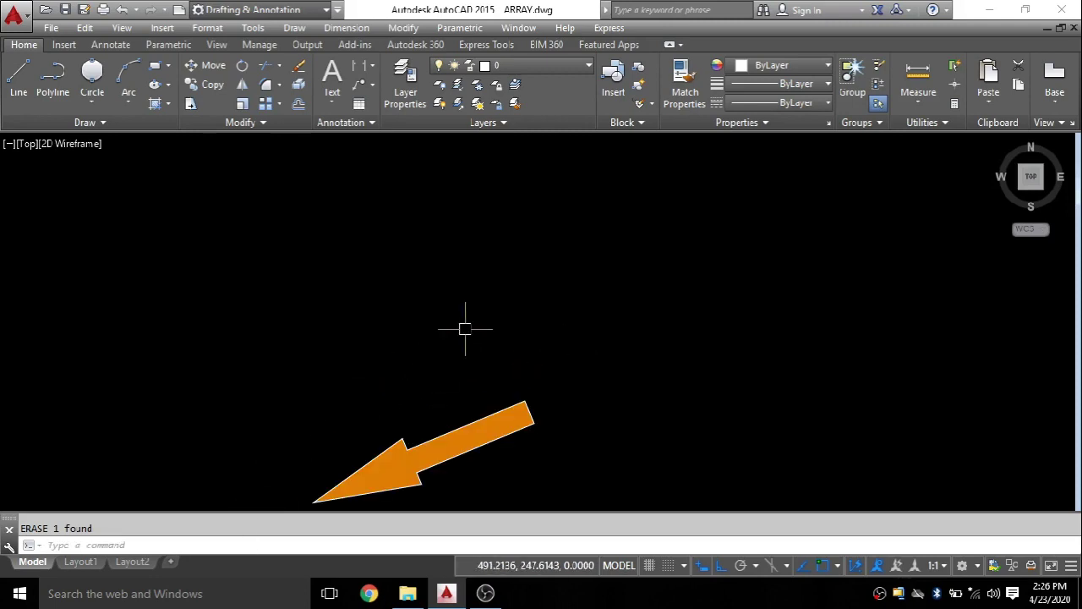
Start and cancel the ARRAY command, then look over the Modify panel's array types
type("ar")
key("Return")
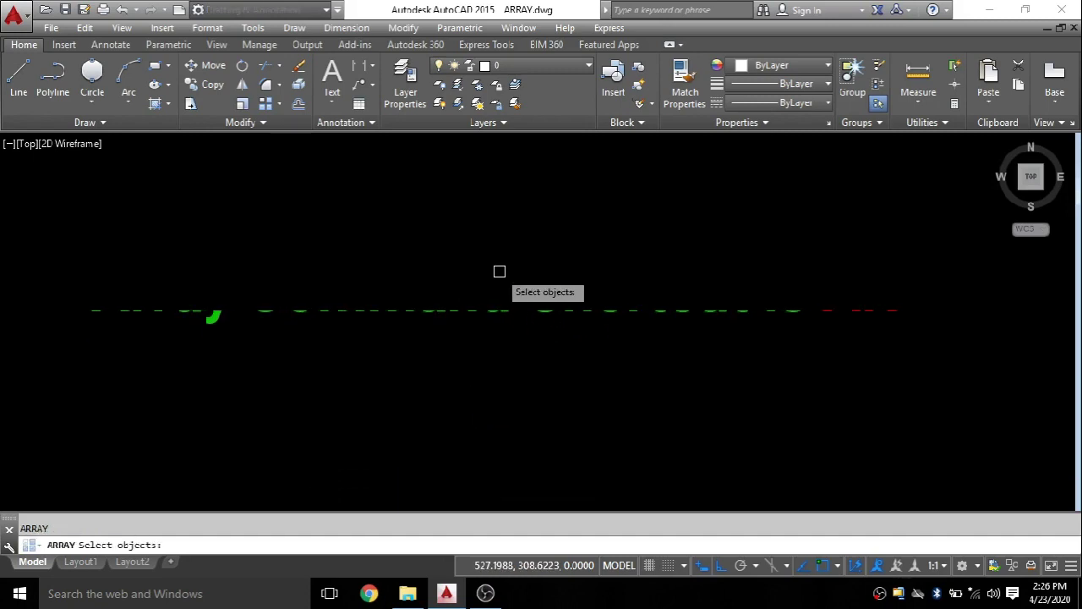
key("Escape")
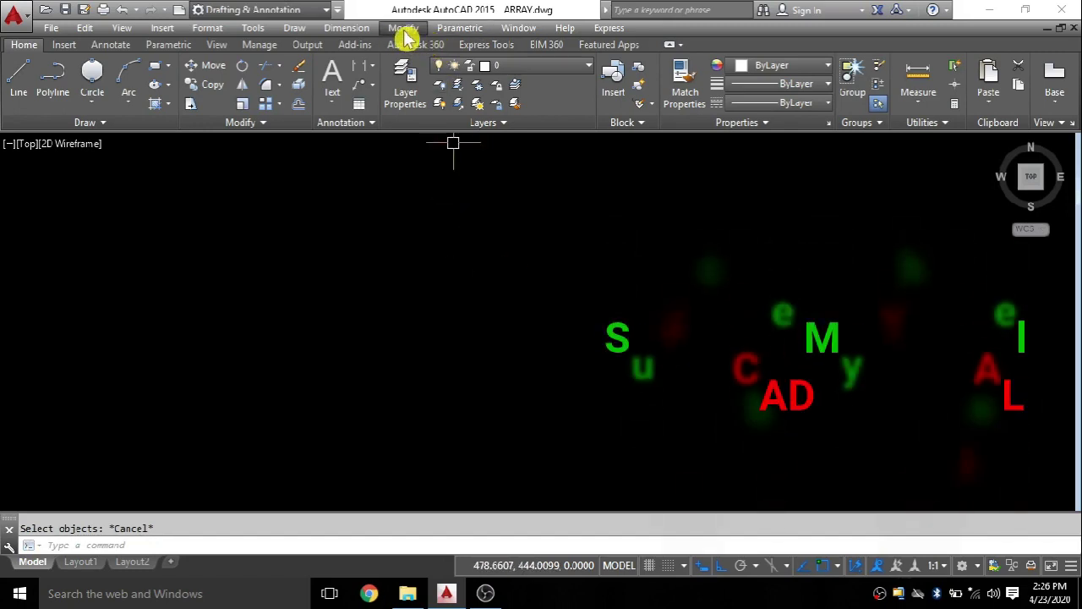
left_click(404, 31)
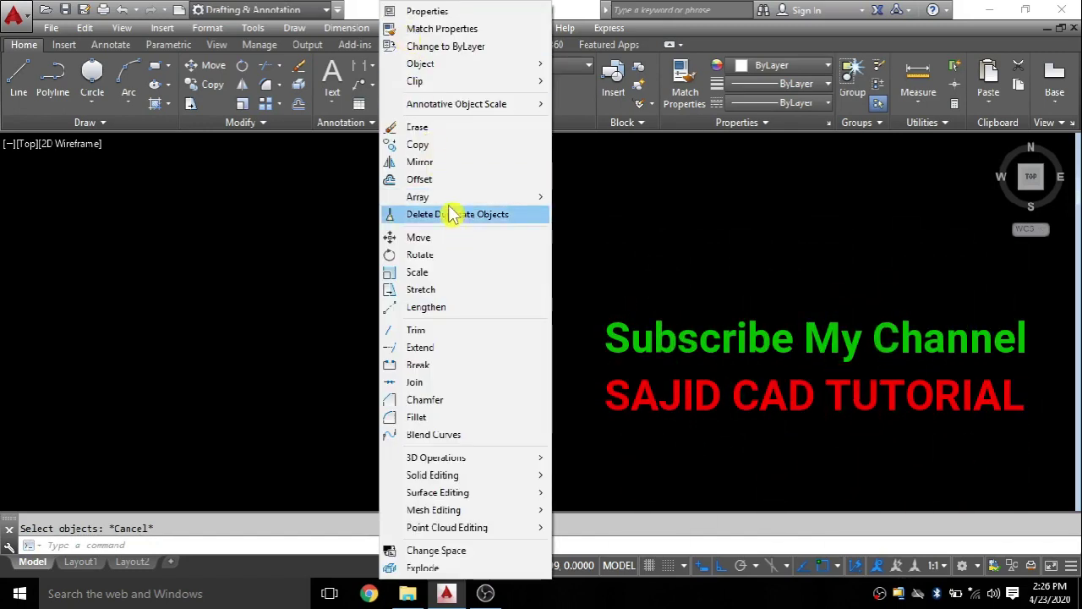
mouse_move(461, 196)
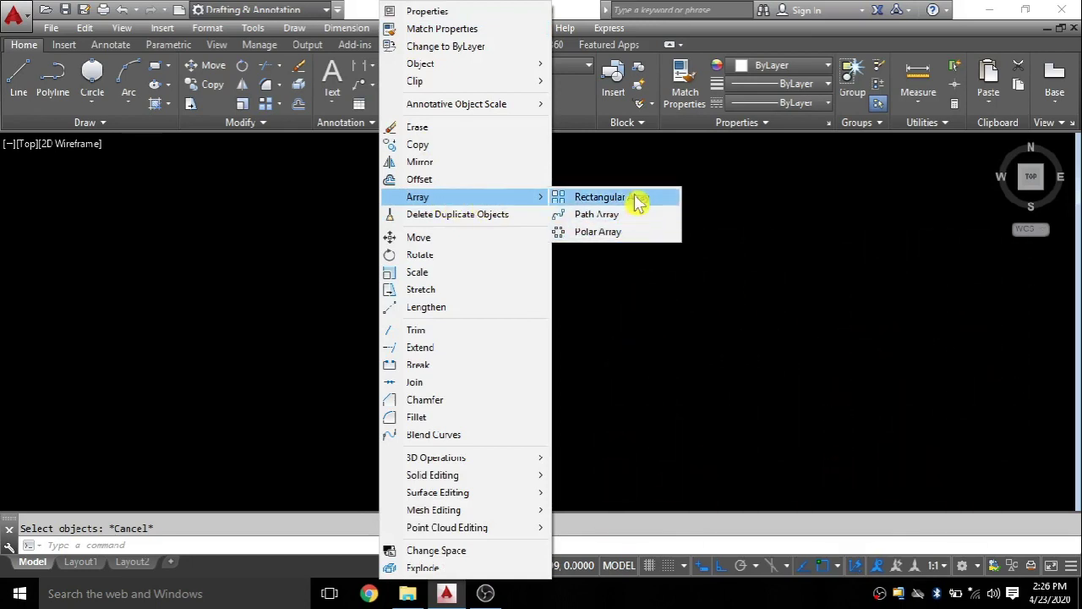
left_click(665, 311)
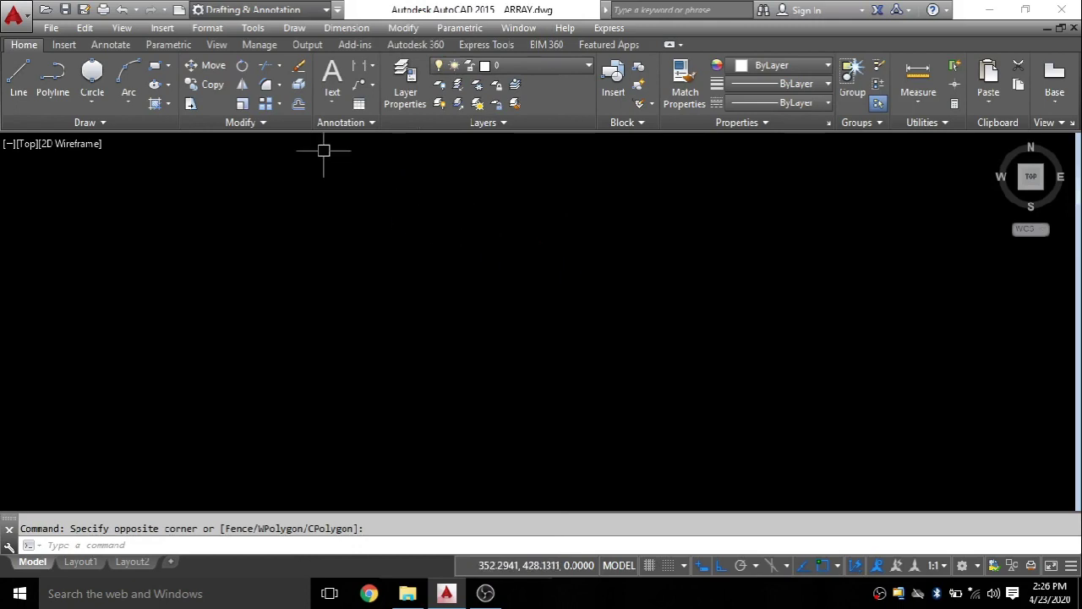
left_click(280, 108)
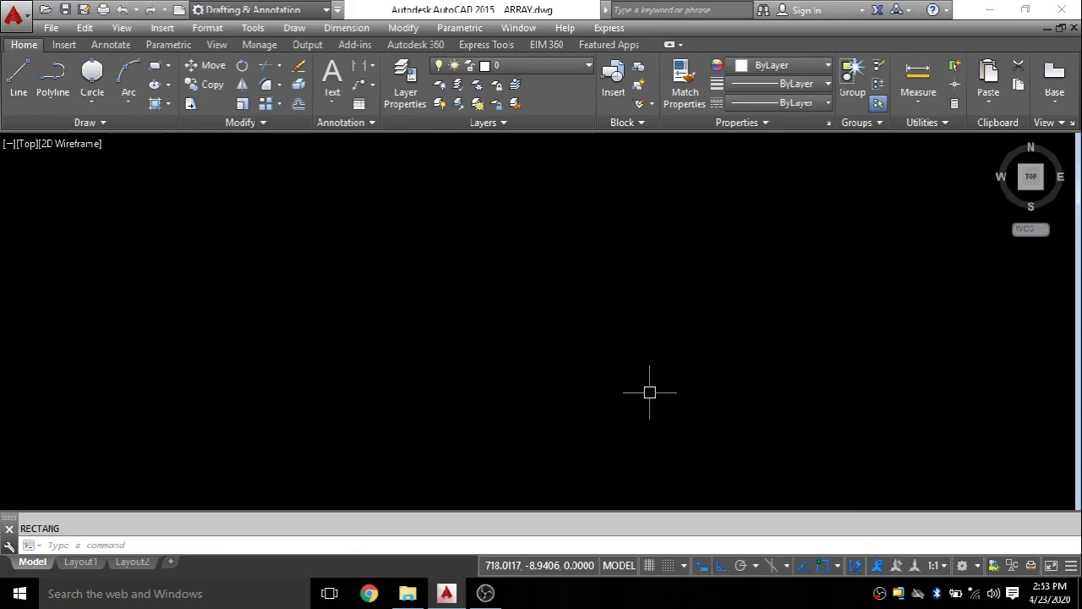
Draw a 100 by 50 rectangle in the lower left of the drawing
left_click(159, 68)
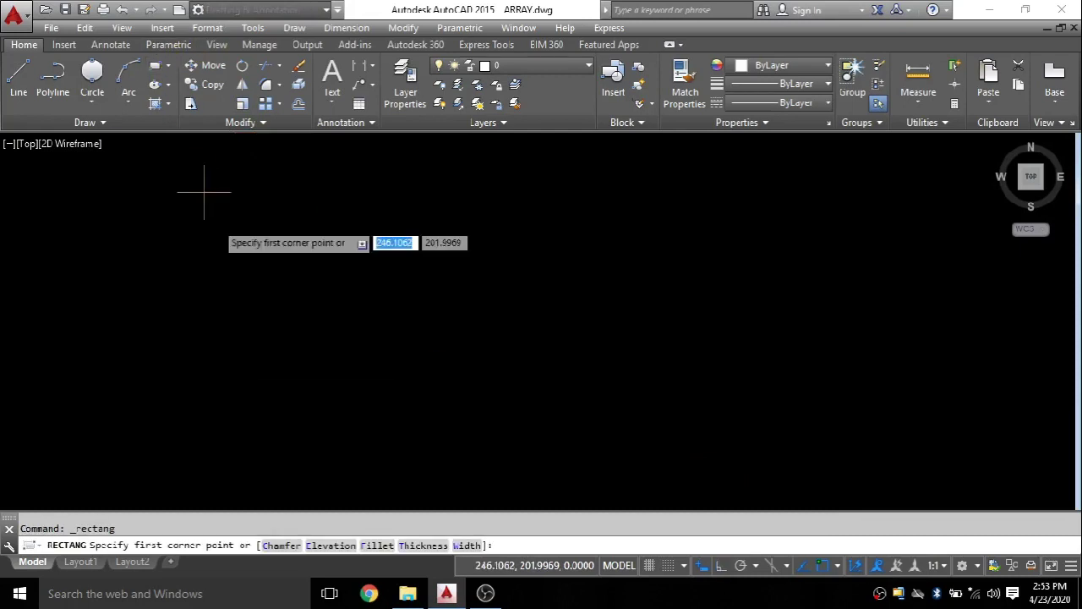
left_click(241, 451)
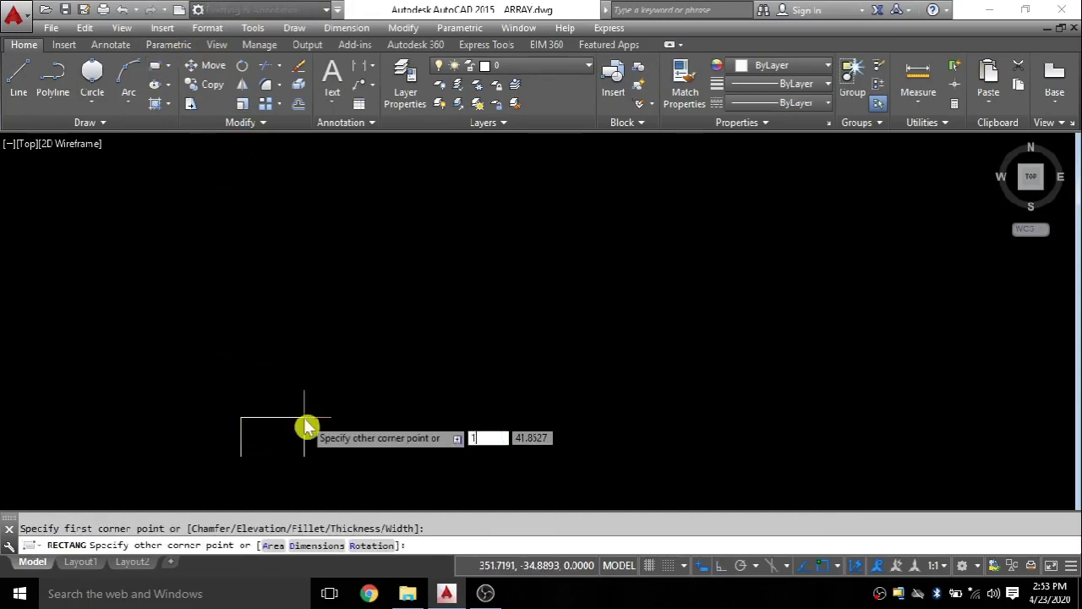
type("100")
key("Tab")
type("50")
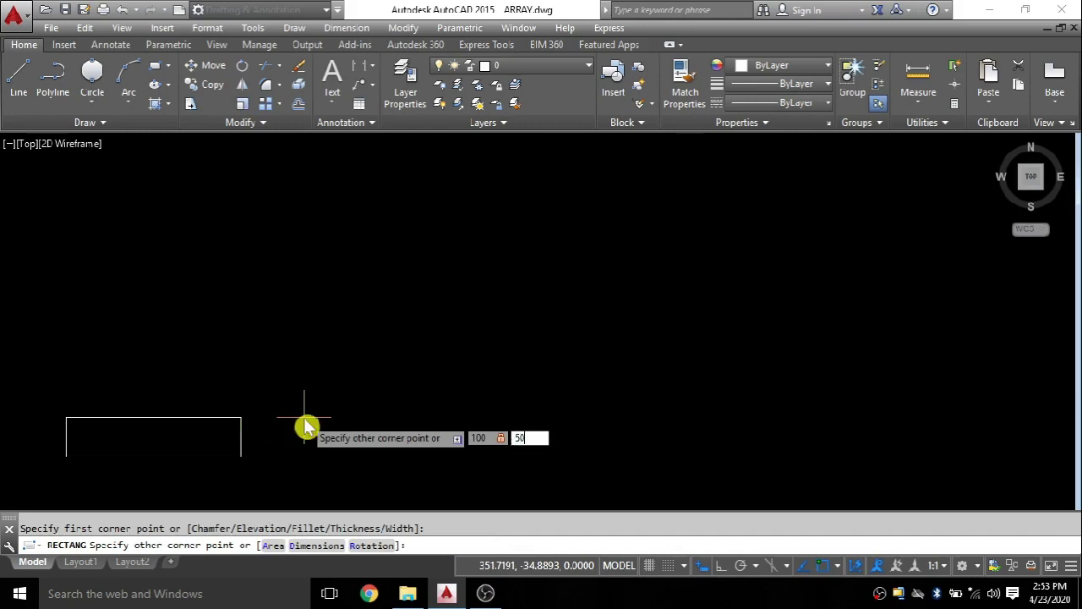
key("Return")
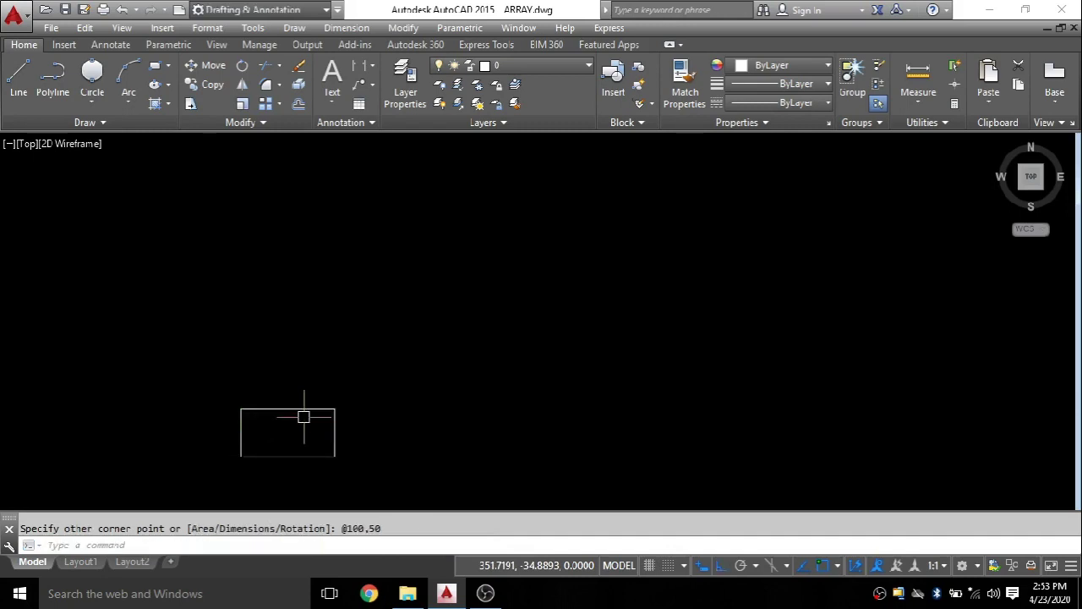
middle_click_drag(304, 431, 307, 426)
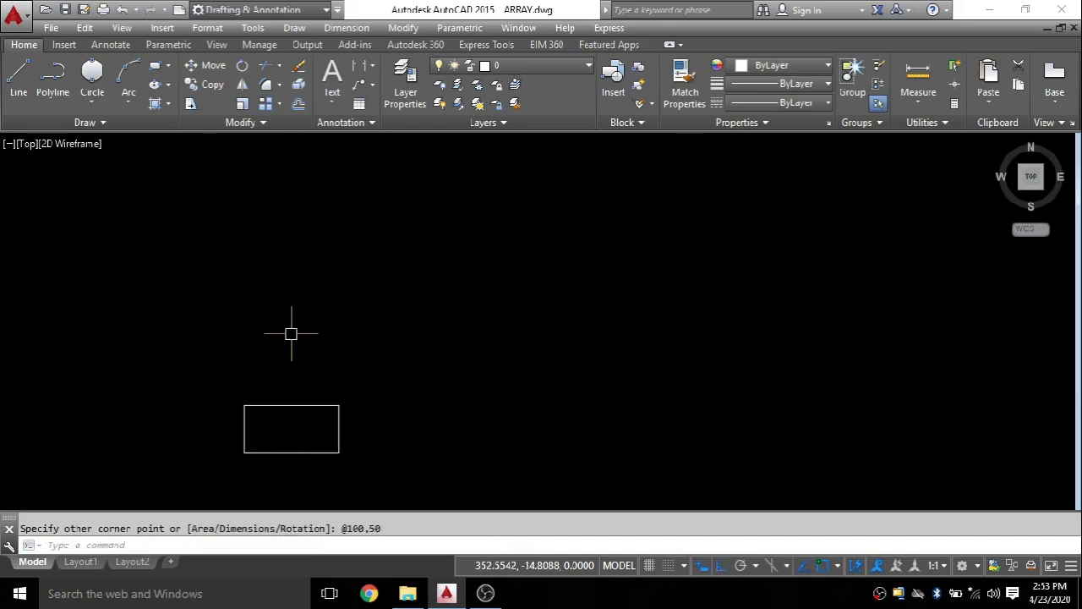
left_click(280, 105)
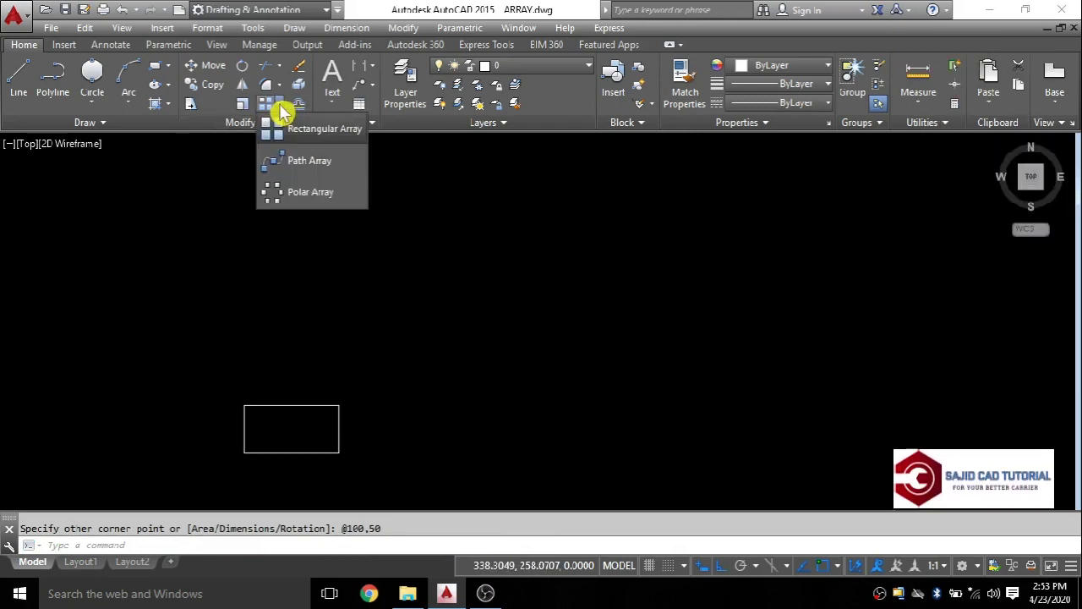
Rectangular-array the rectangle into 4 columns and 3 rows, spaced 150 and 75
left_click(324, 135)
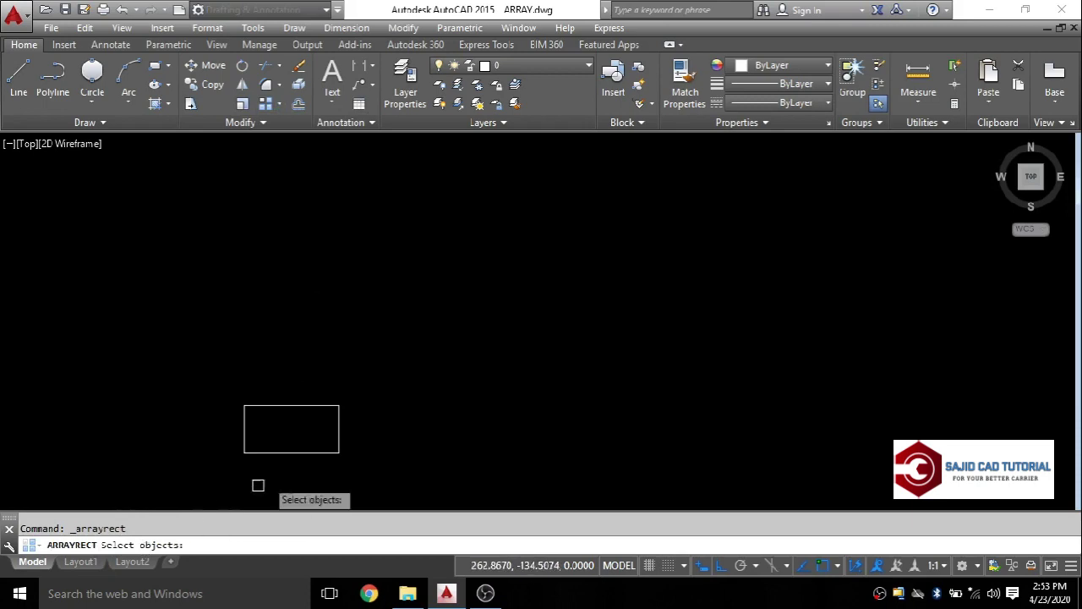
left_click(291, 412)
left_click(285, 394)
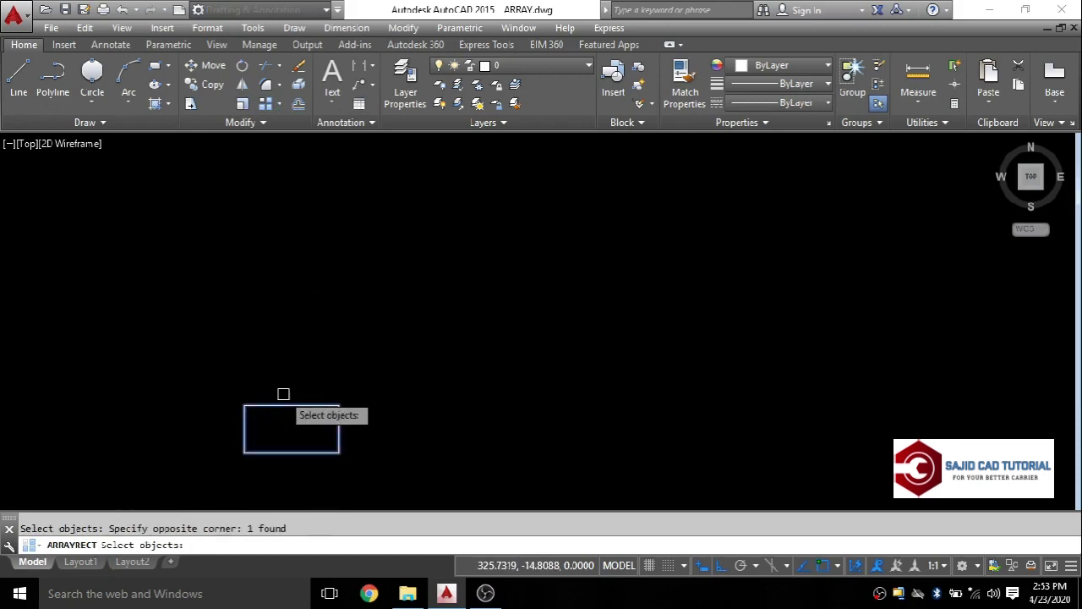
key("Return")
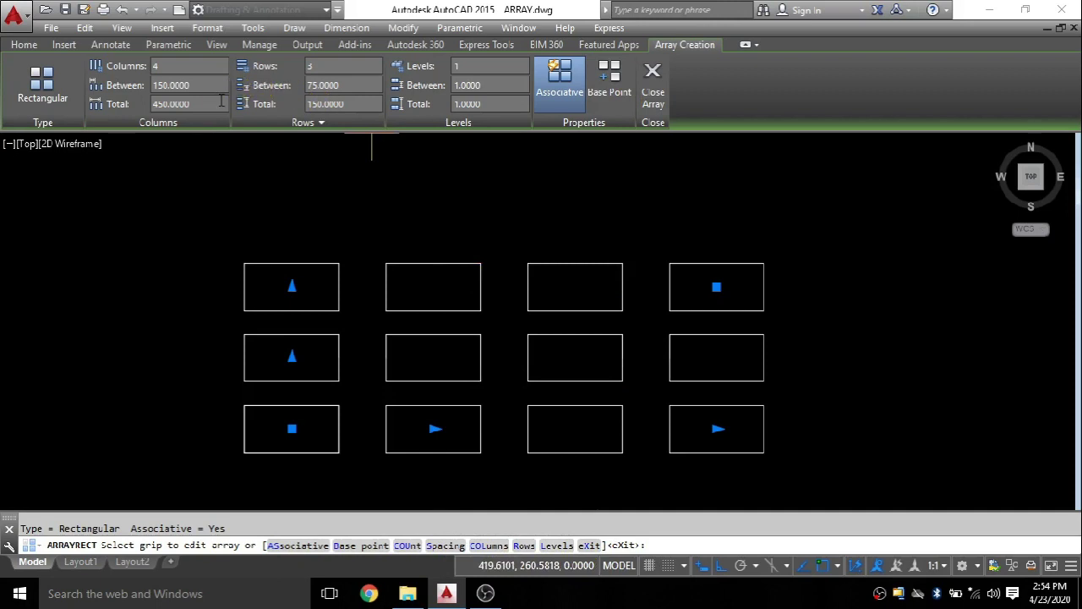
middle_click_drag(380, 194, 345, 180)
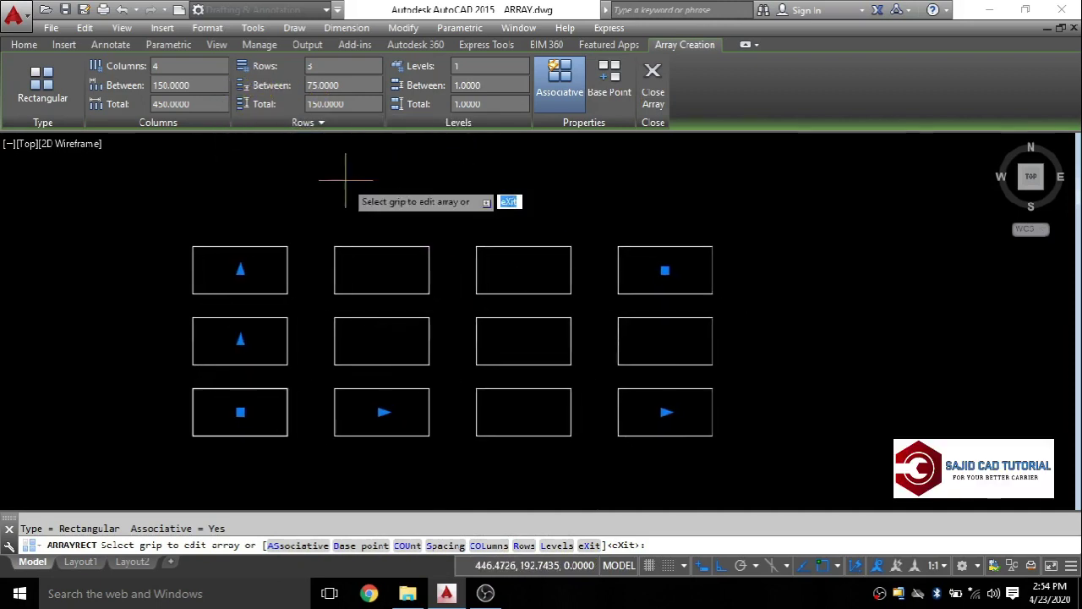
middle_click_drag(345, 180, 358, 181)
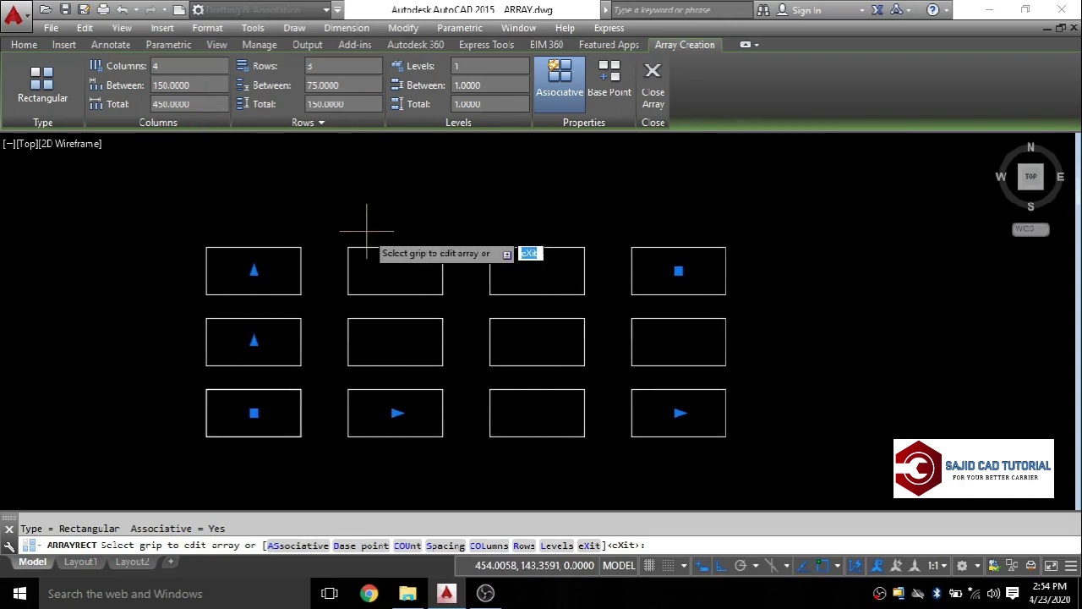
key("Return")
Dimension the column spacing 150 and total width 450 above the grid
type("i")
key("Return")
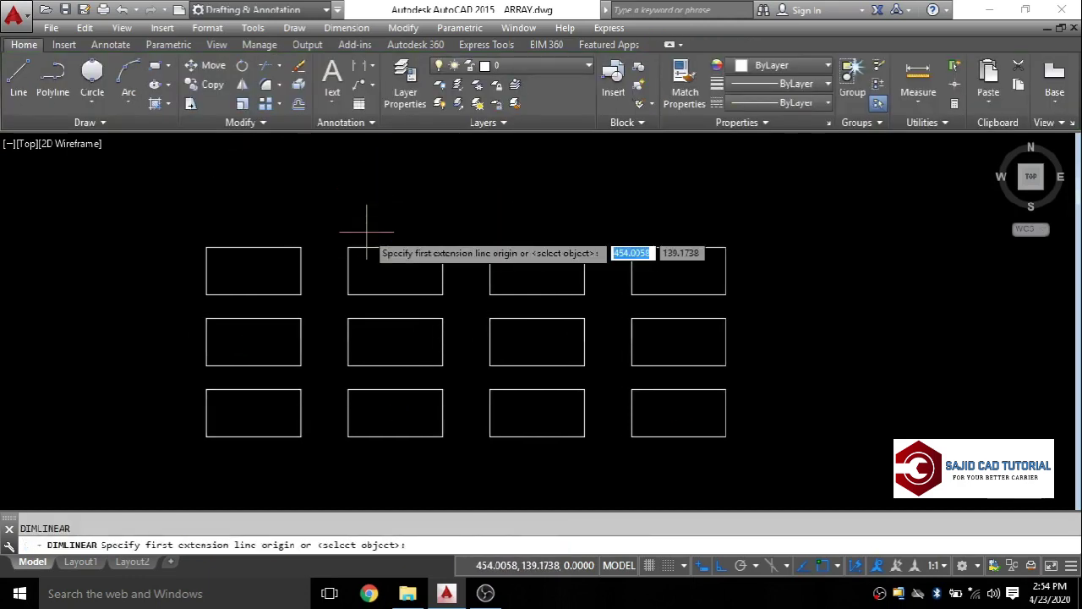
left_click(207, 245)
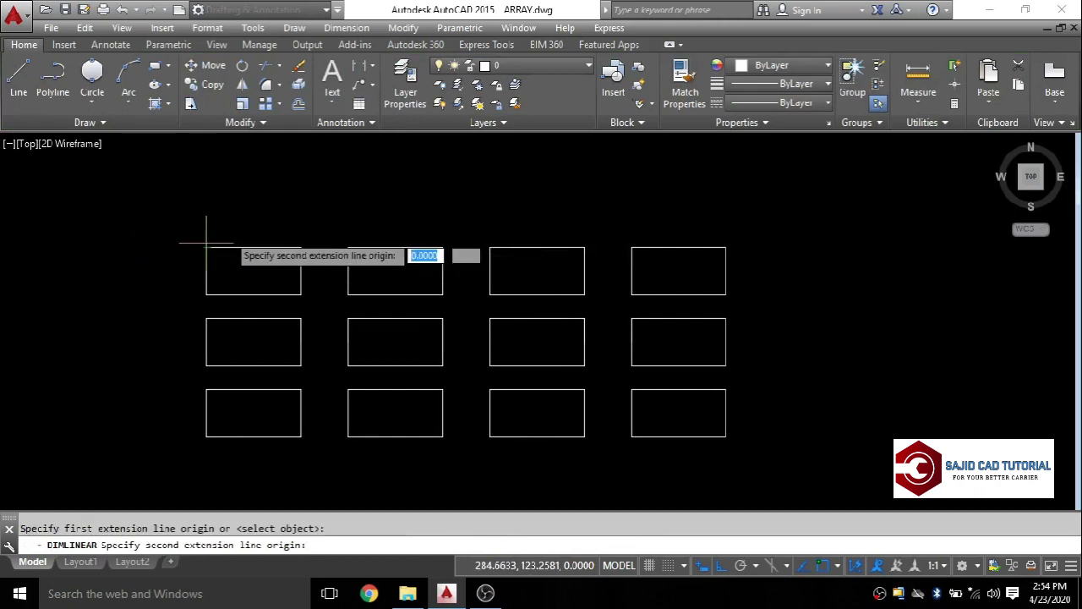
left_click(349, 246)
left_click(346, 217)
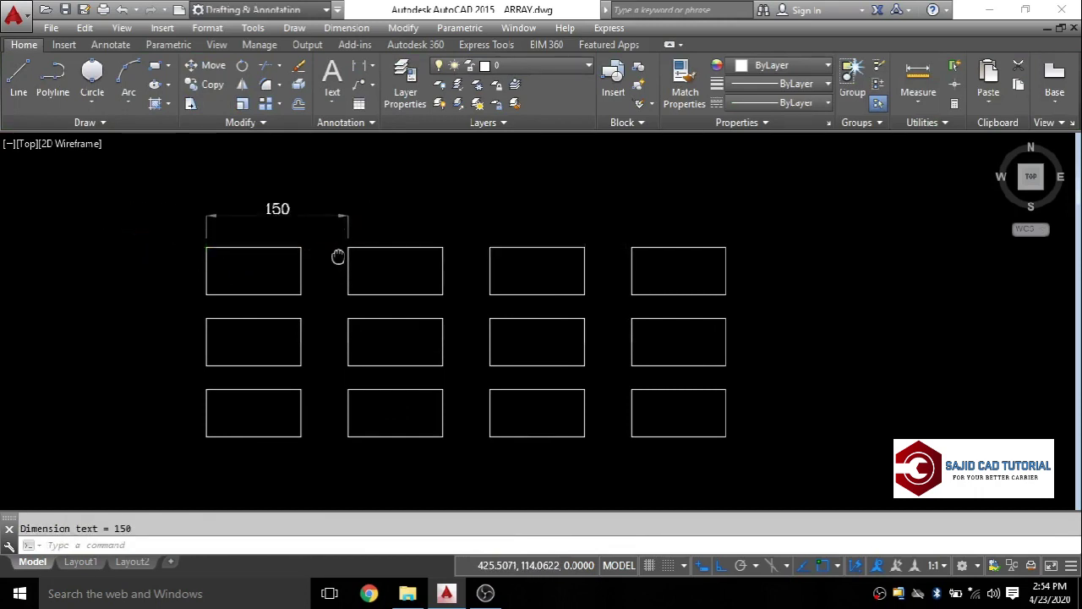
middle_click_drag(339, 250, 344, 265)
key("Return")
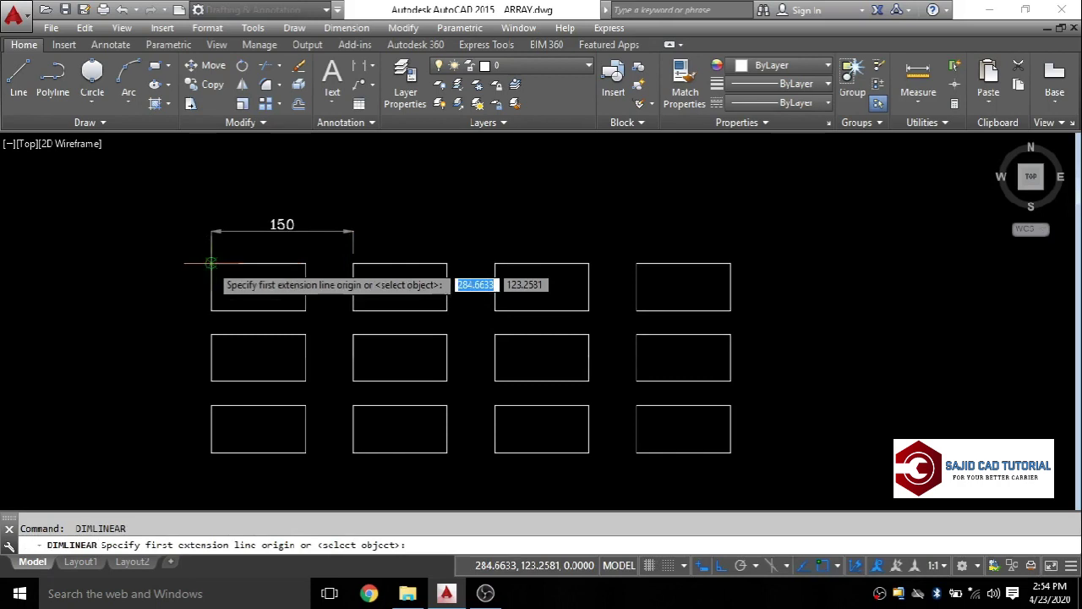
left_click(211, 264)
left_click(636, 264)
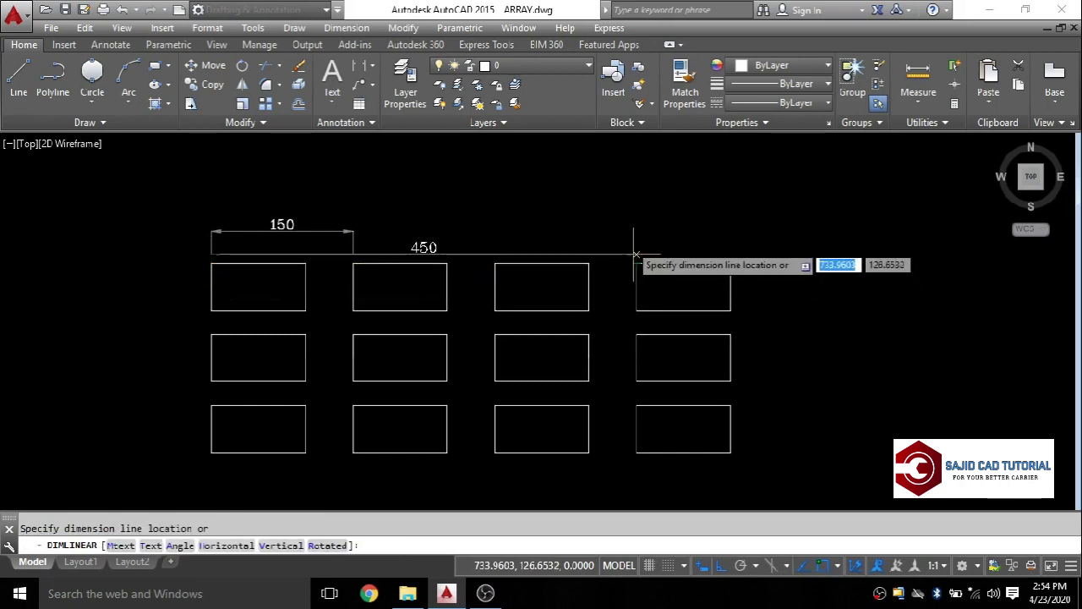
left_click(615, 195)
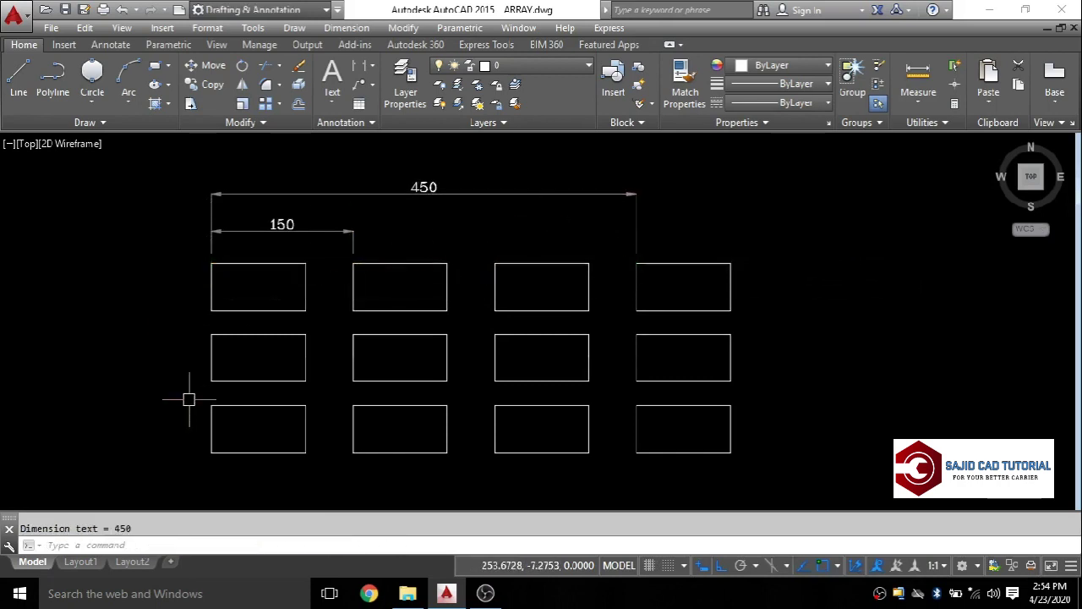
Dimension the row spacing 75 and total height 150 along the grid's left side
key("Return")
left_click(212, 453)
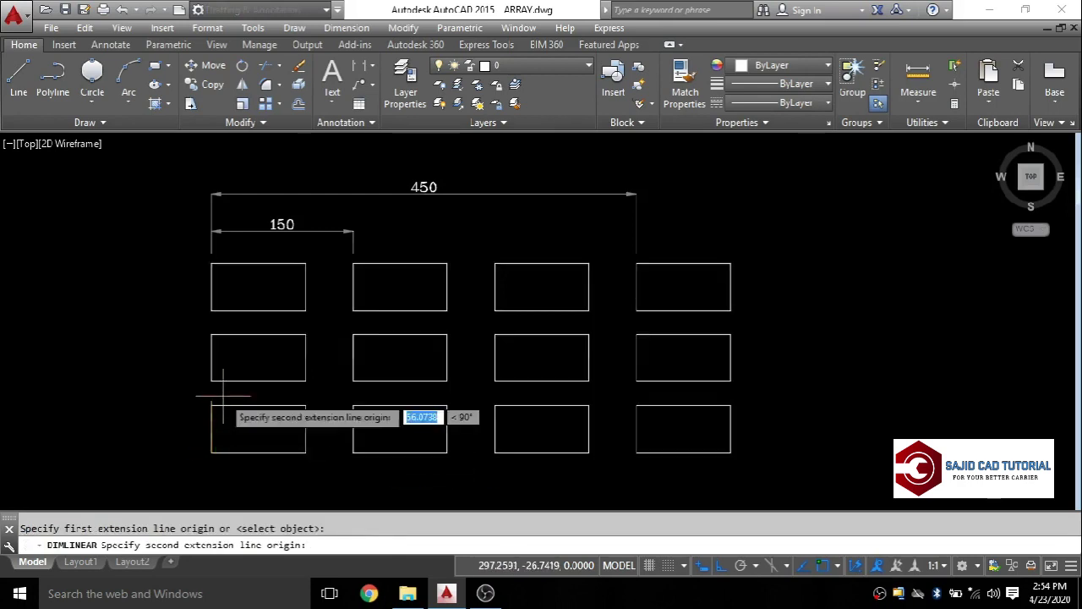
left_click(212, 380)
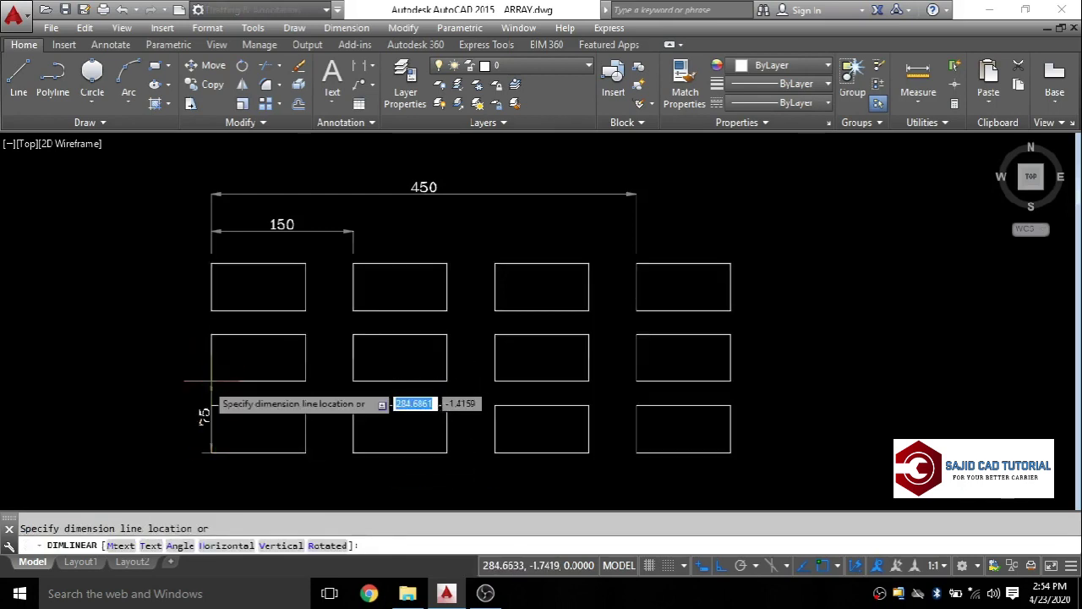
left_click(182, 383)
key("Return")
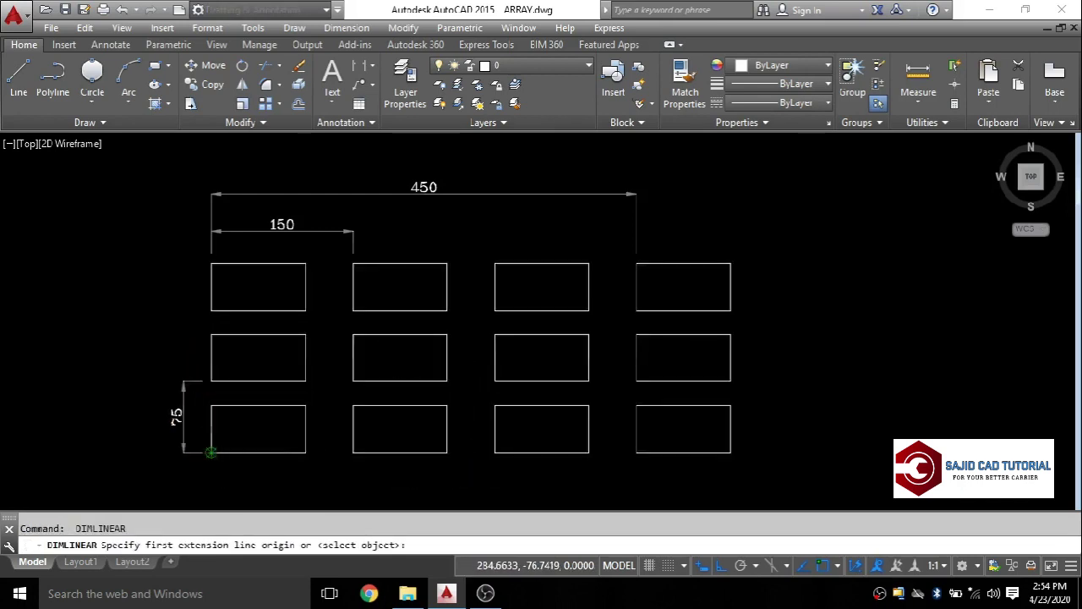
left_click(211, 334)
left_click(211, 311)
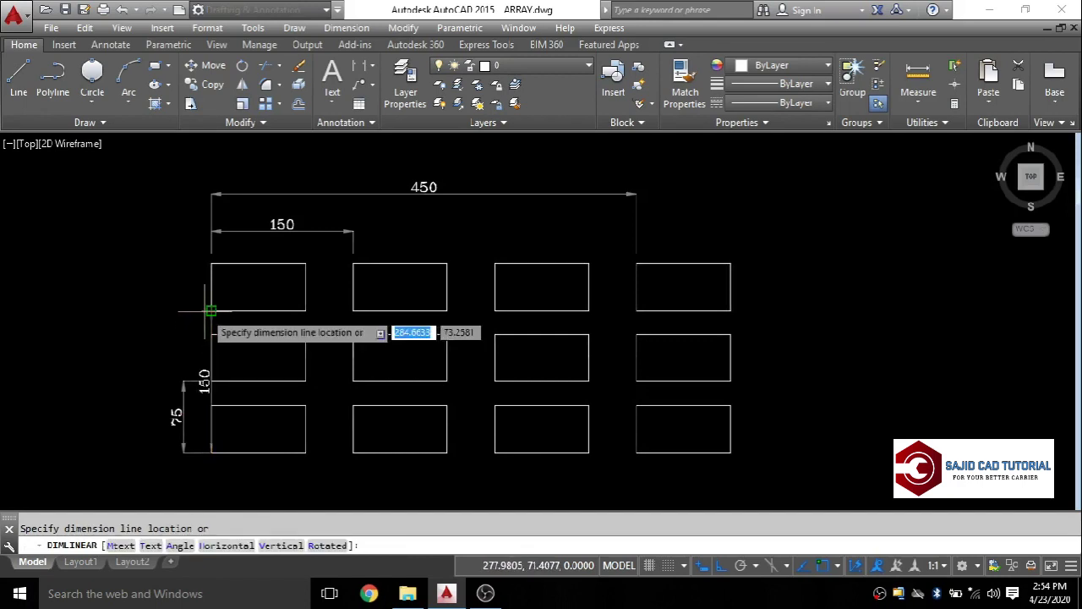
left_click(159, 319)
middle_click_drag(251, 336, 256, 350)
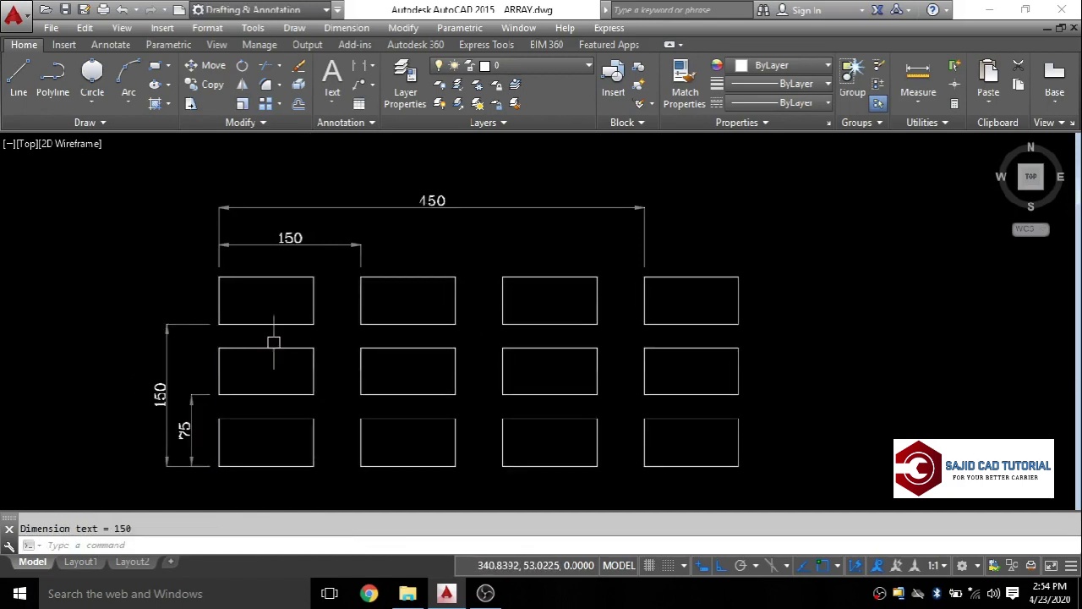
left_click(275, 324)
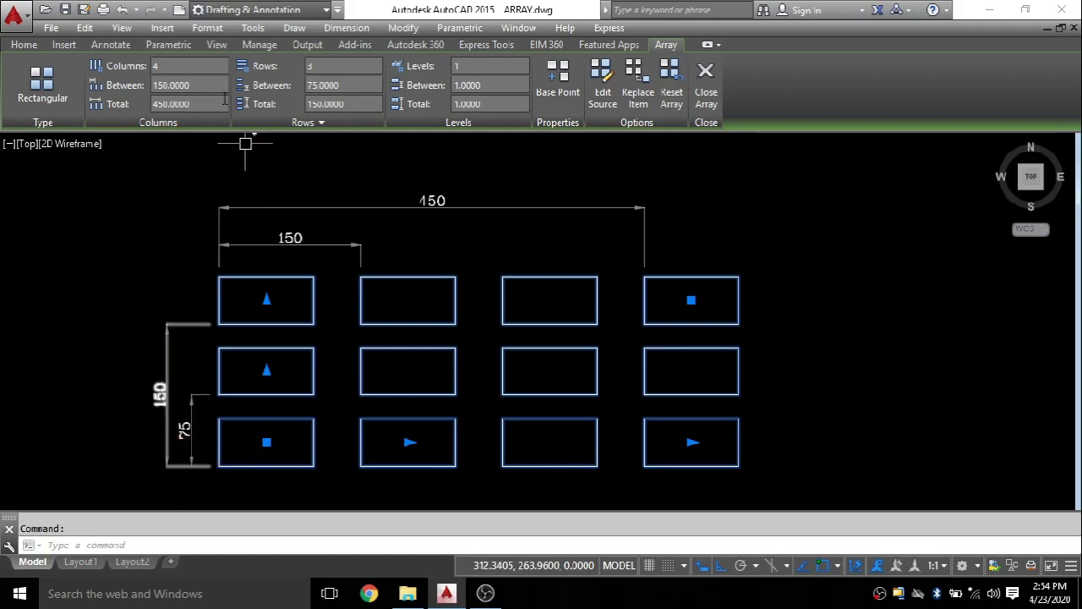
left_click(198, 81)
type("170")
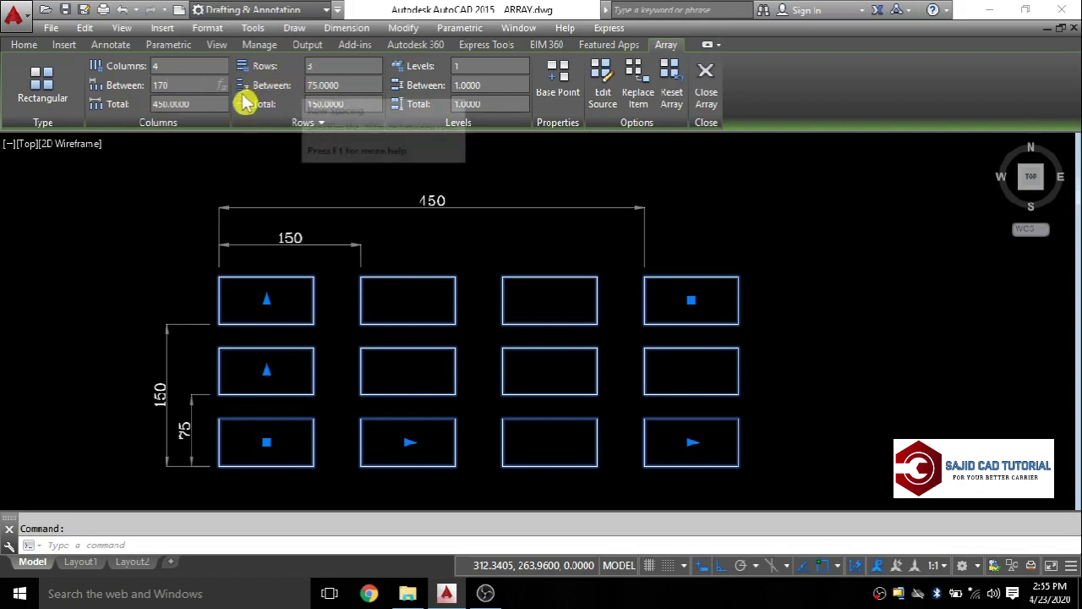
Change the array spacing to 170 between columns and 85 between rows
key("Return")
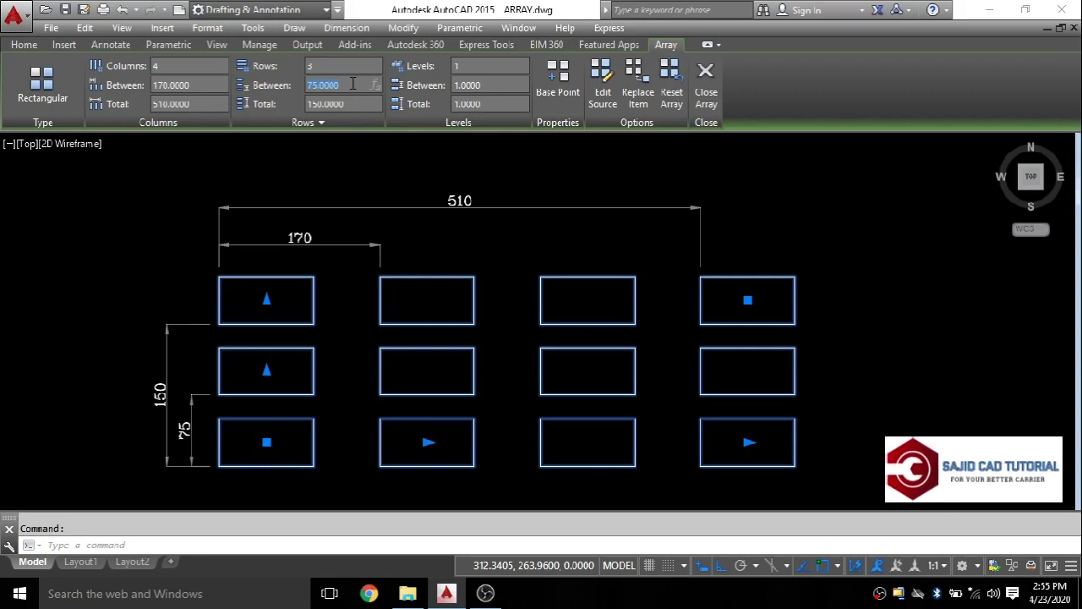
type("85")
key("Return")
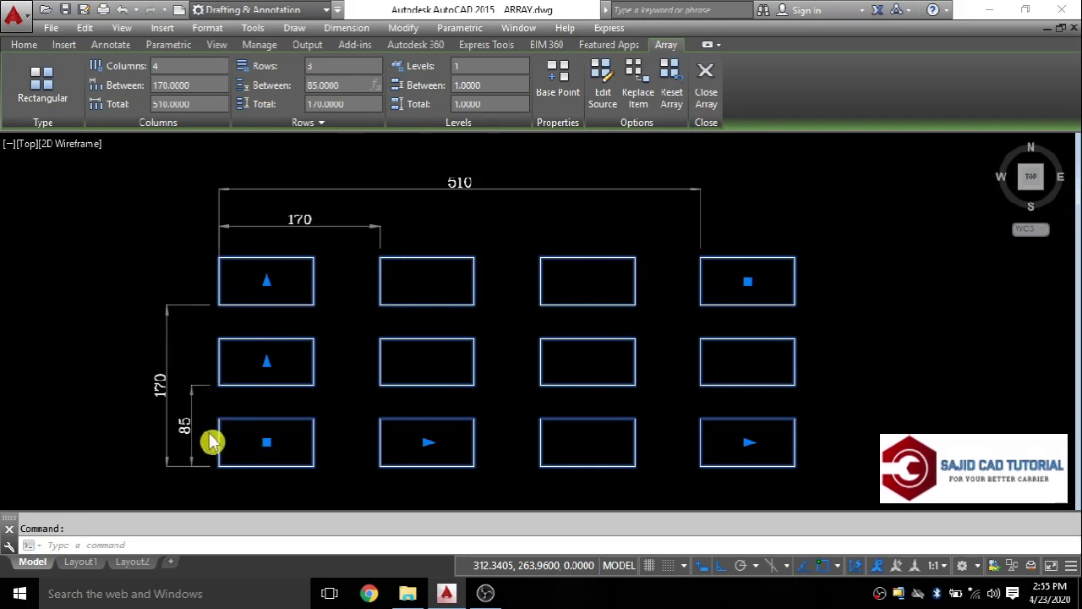
left_click(359, 100)
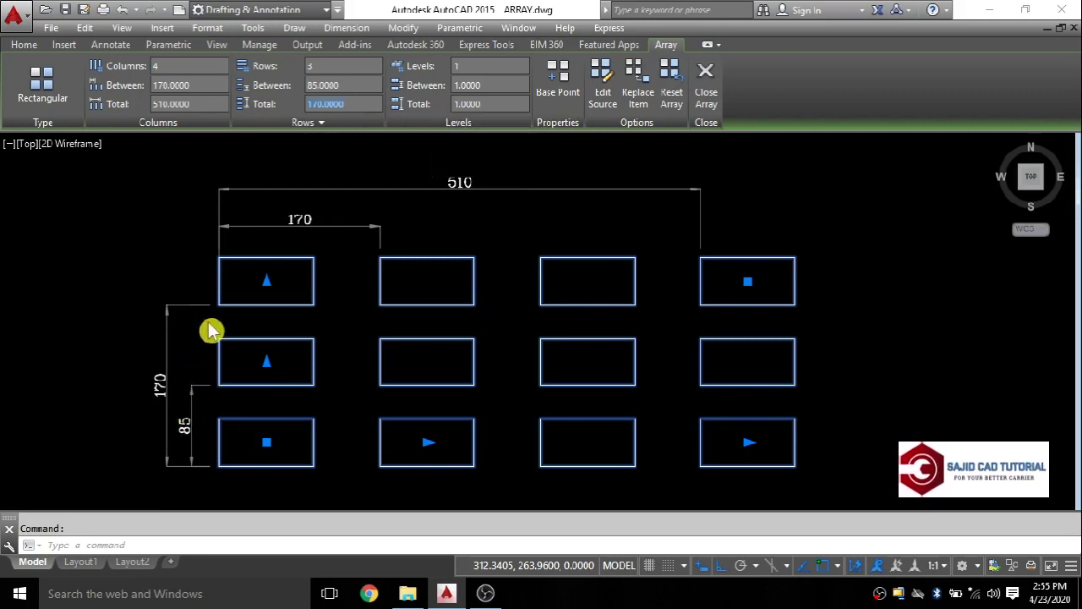
middle_click_drag(355, 331, 341, 330)
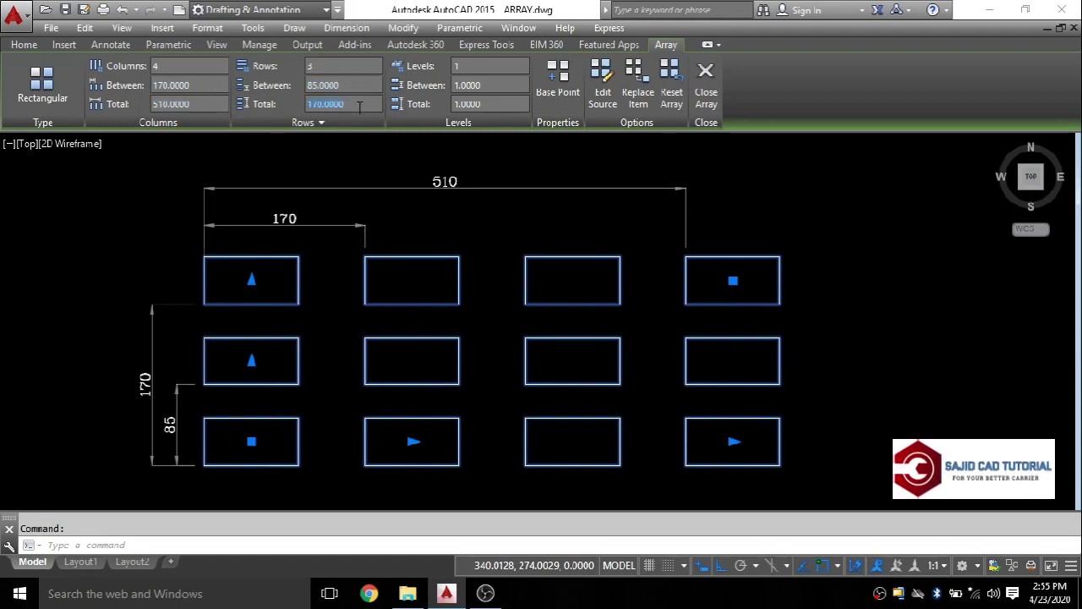
left_click(415, 224)
Erase the 510, 170 and 85 dimensions, undoing an accidental deletion of the array
left_click(311, 188)
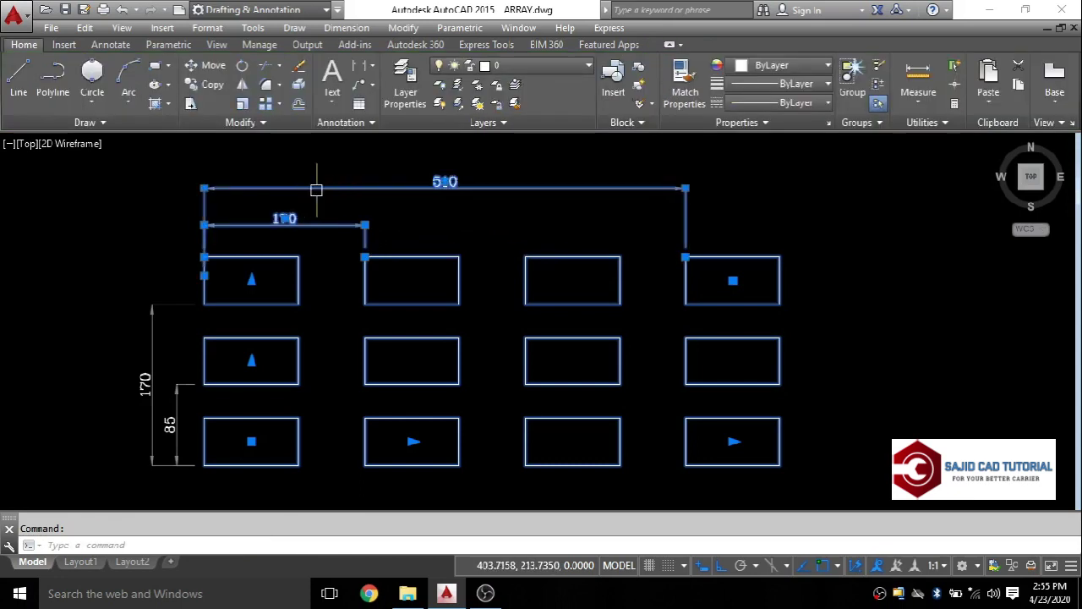
left_click(153, 302)
left_click(177, 392)
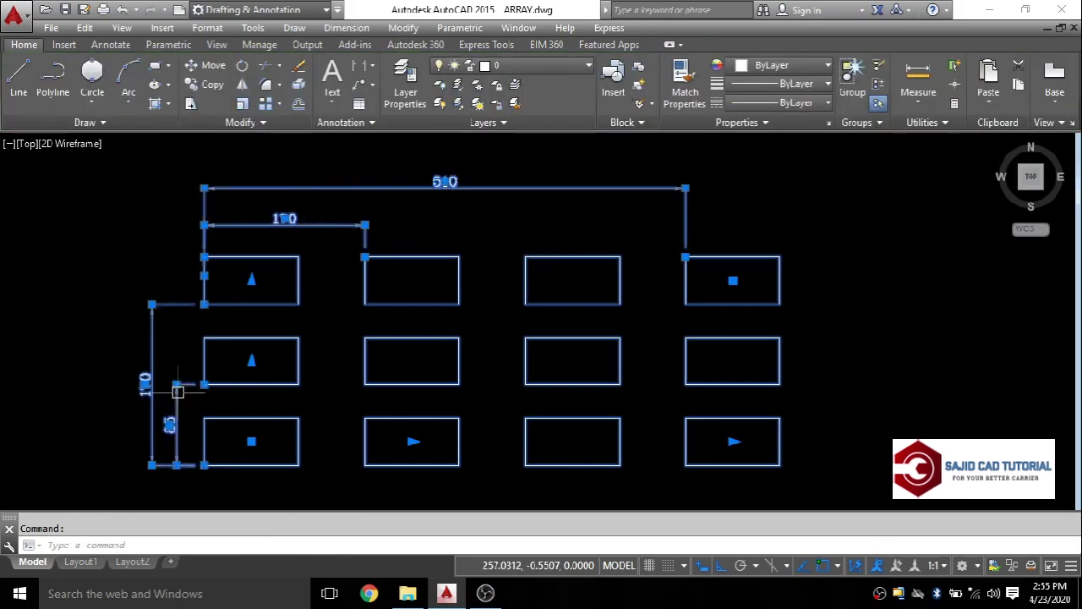
key("Delete")
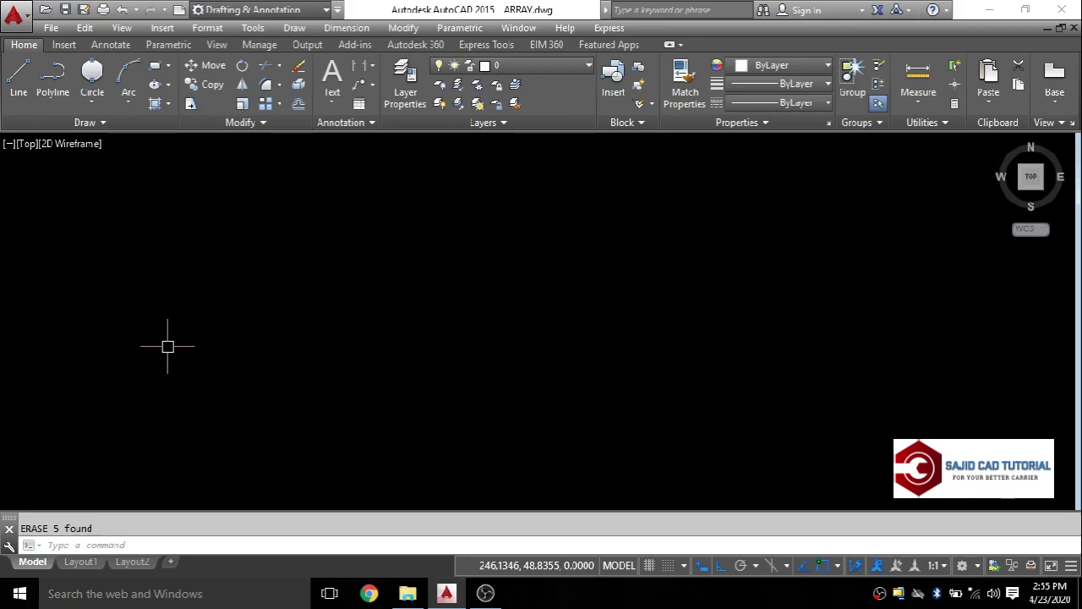
key("ctrl+z")
left_click(275, 469)
left_click(122, 340)
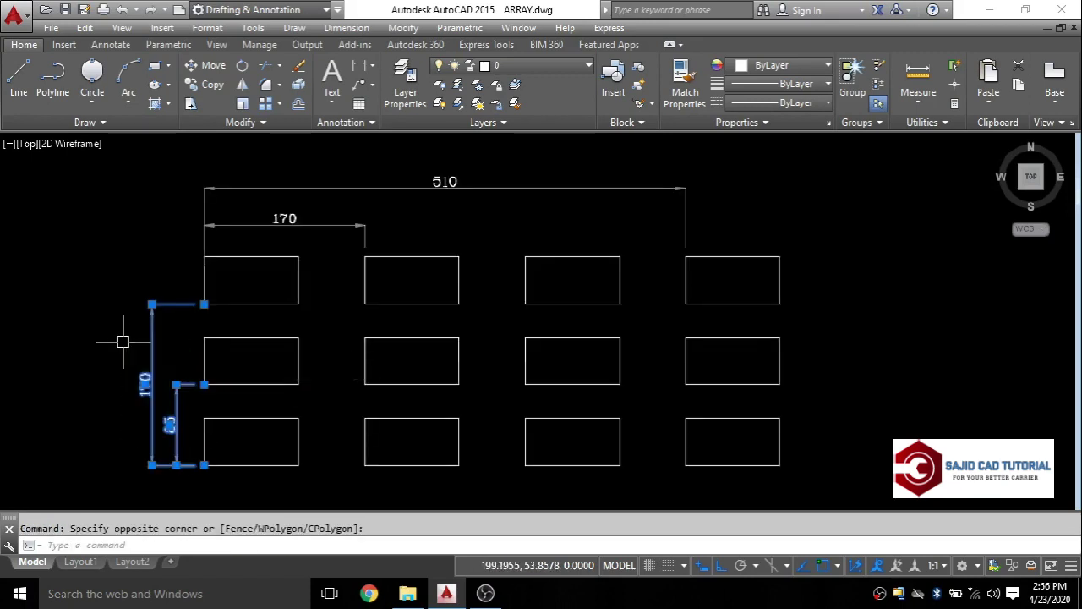
key("Delete")
left_click(345, 234)
left_click(302, 164)
key("Delete")
middle_click_drag(323, 250, 288, 247)
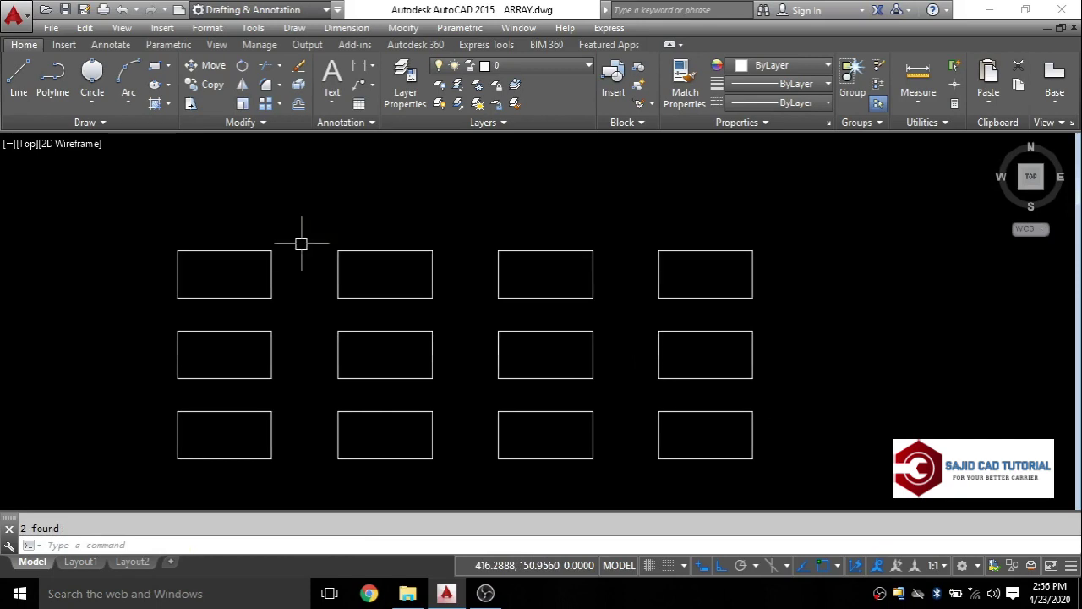
left_click(245, 334)
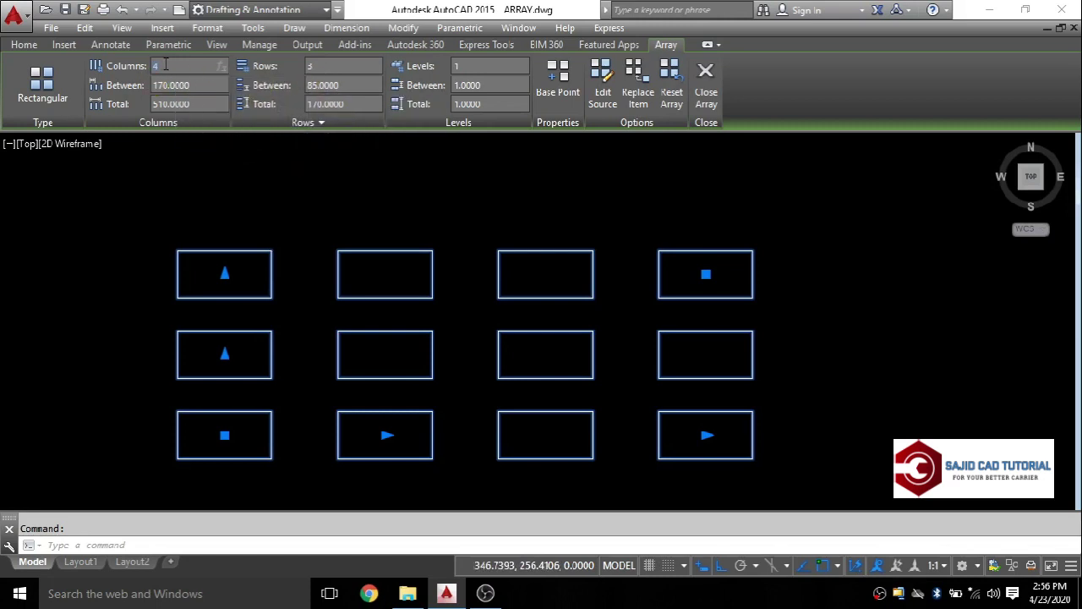
Set the array to 5 columns and 4 rows in the Array tab
left_click(334, 68)
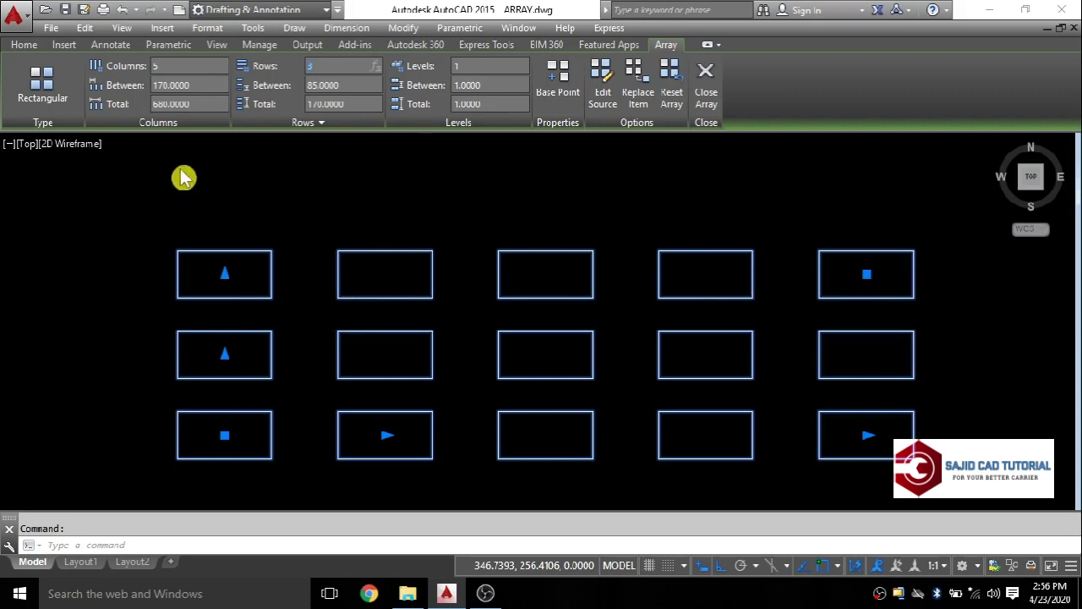
left_click(324, 66)
type("4")
left_click(349, 85)
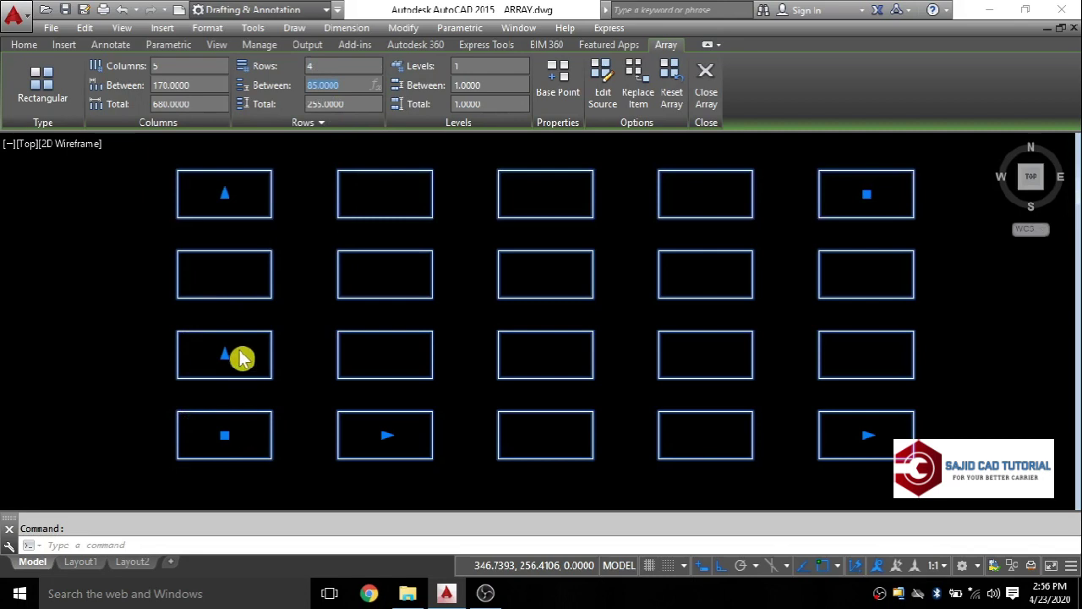
middle_click_drag(243, 301, 193, 312)
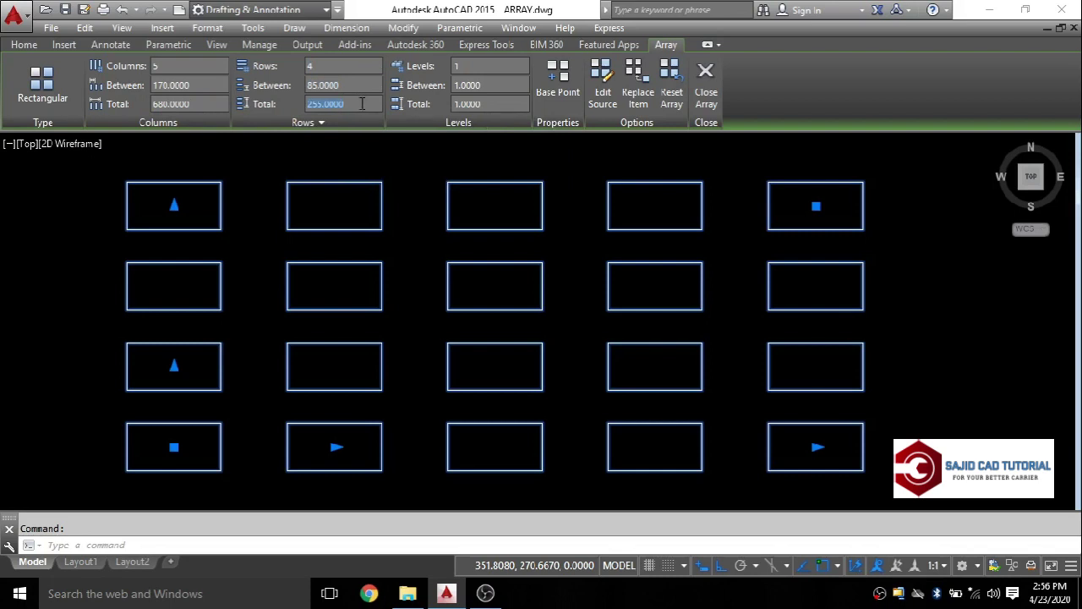
middle_click_drag(265, 251, 274, 253)
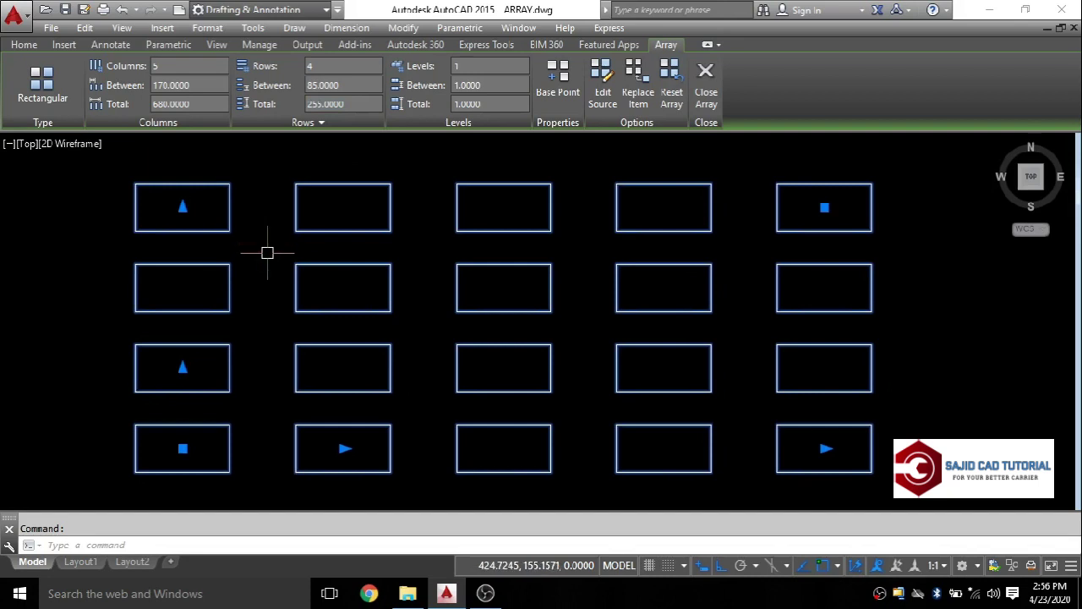
middle_click_drag(265, 249, 247, 248)
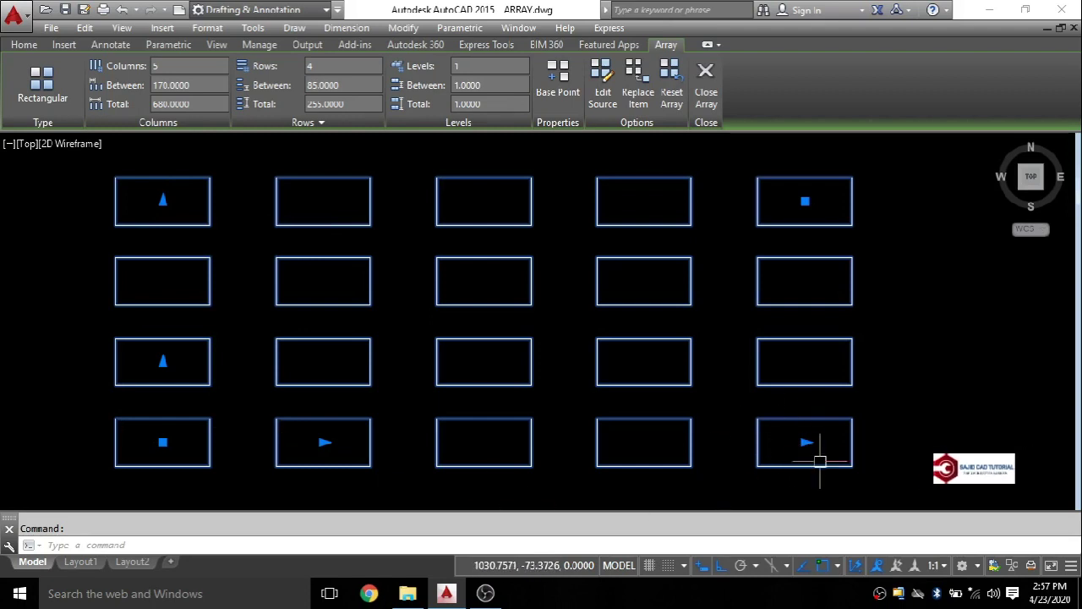
mouse_move(804, 443)
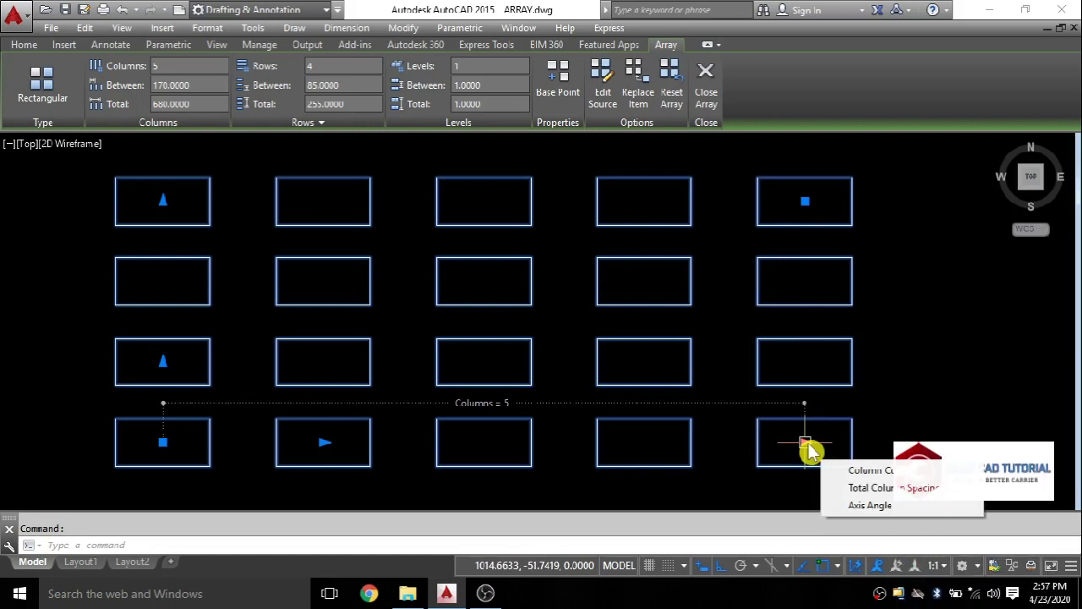
Reduce the array to 4 columns with the grip and set column spacing to 150
left_click(805, 441)
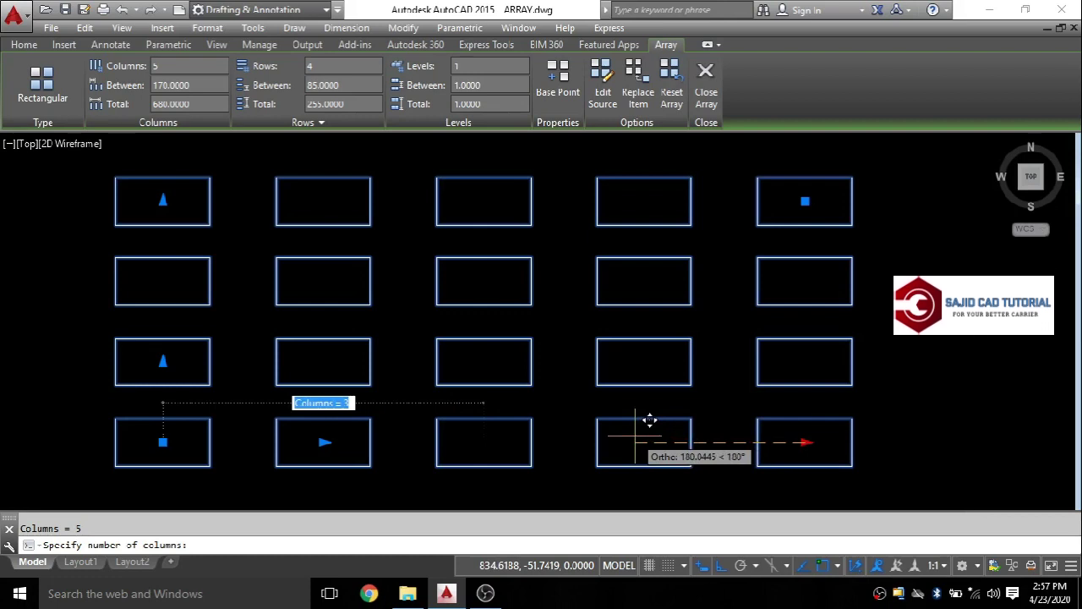
left_click(732, 421)
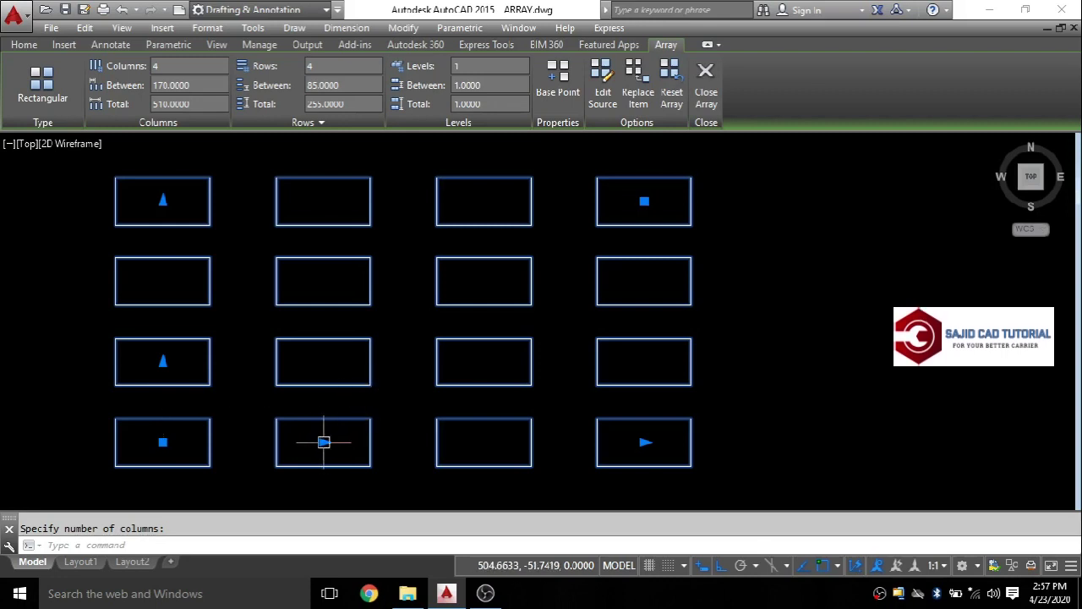
left_click(324, 442)
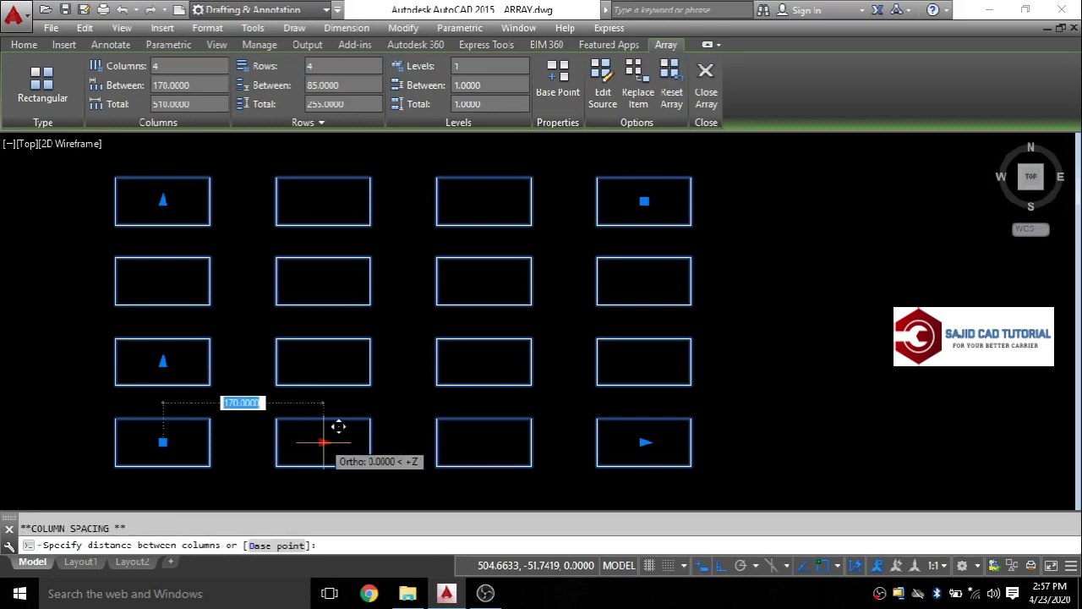
type("150")
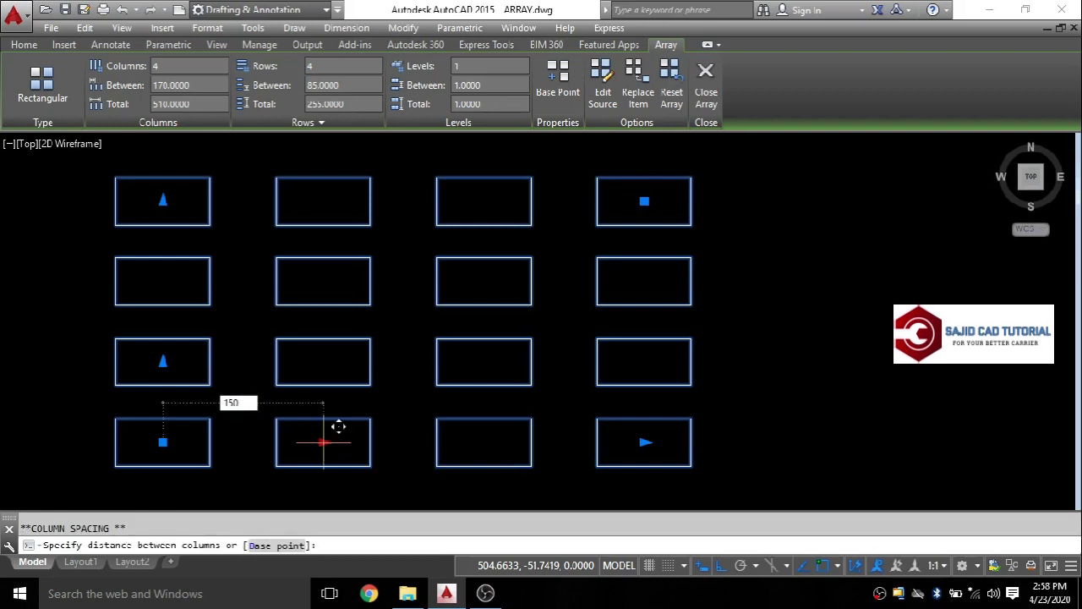
key("Return")
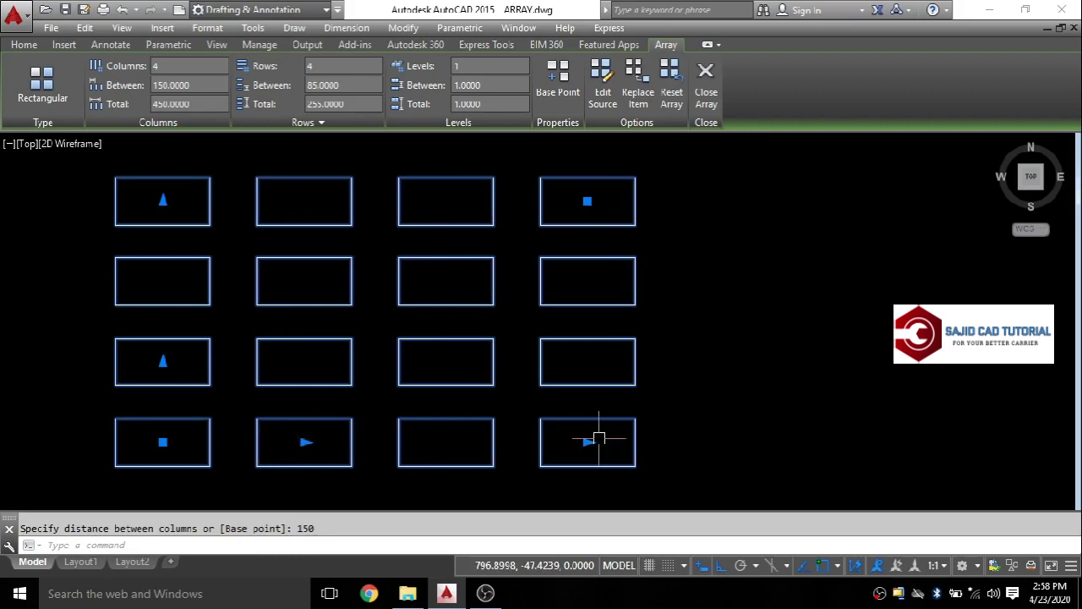
middle_click_drag(521, 406, 575, 420)
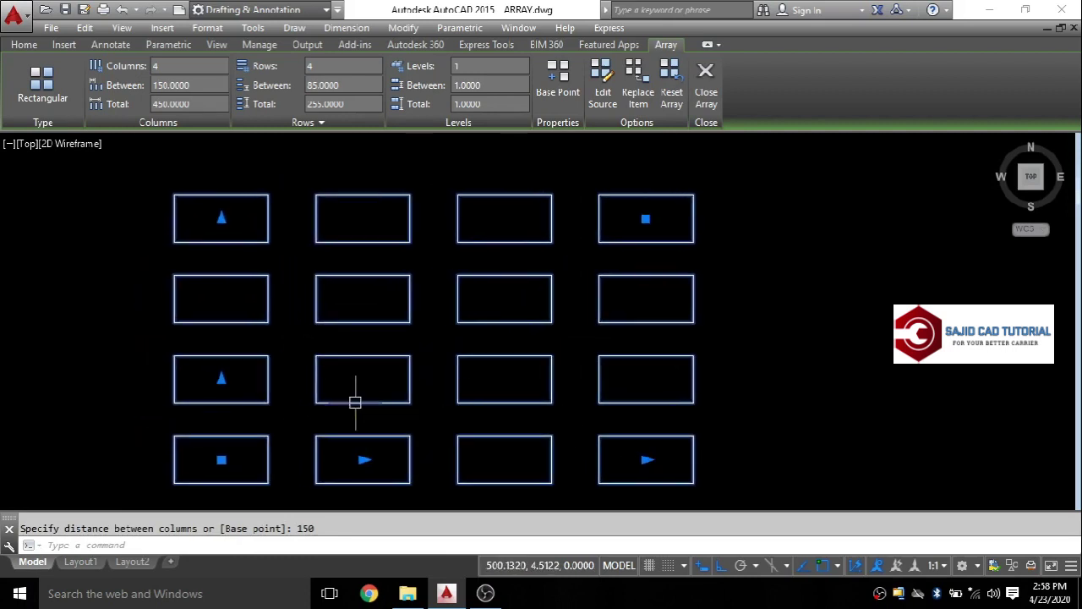
mouse_move(222, 221)
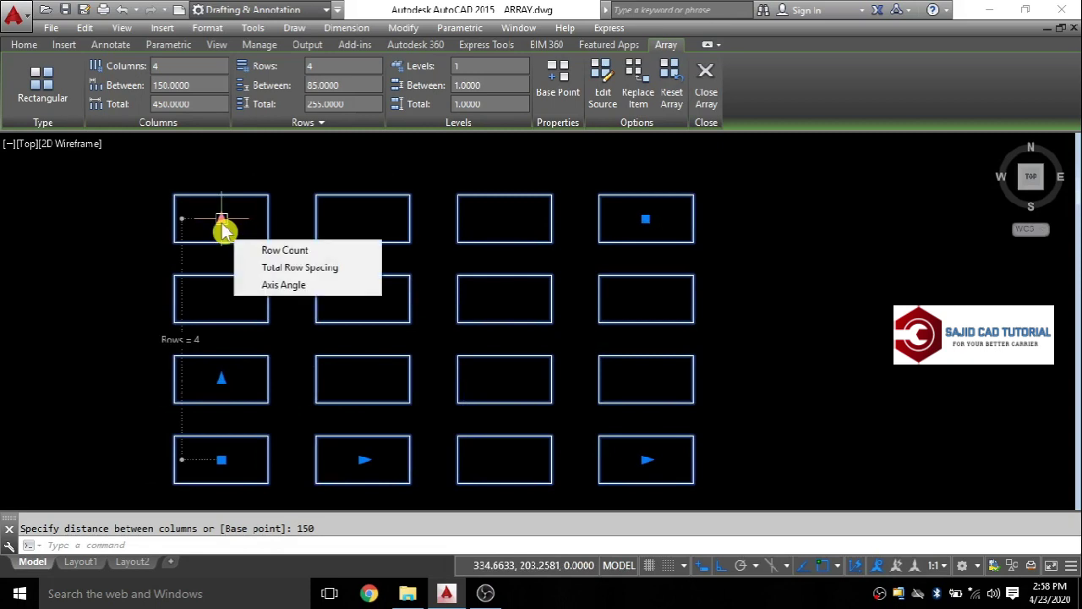
Reduce the array to 3 rows with the grip and set row spacing to 75
left_click(223, 225)
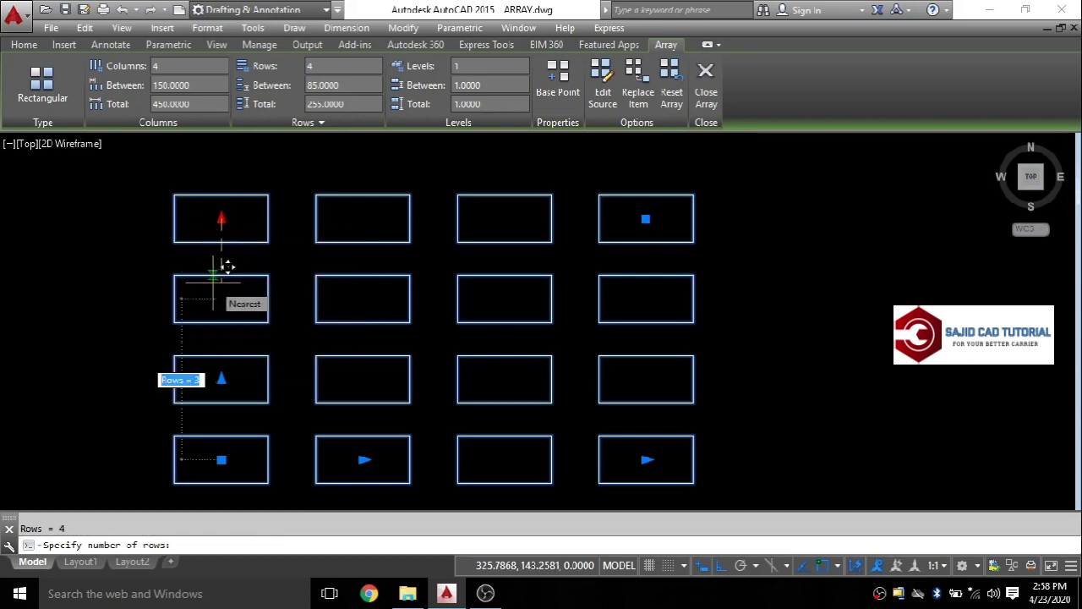
left_click(213, 276)
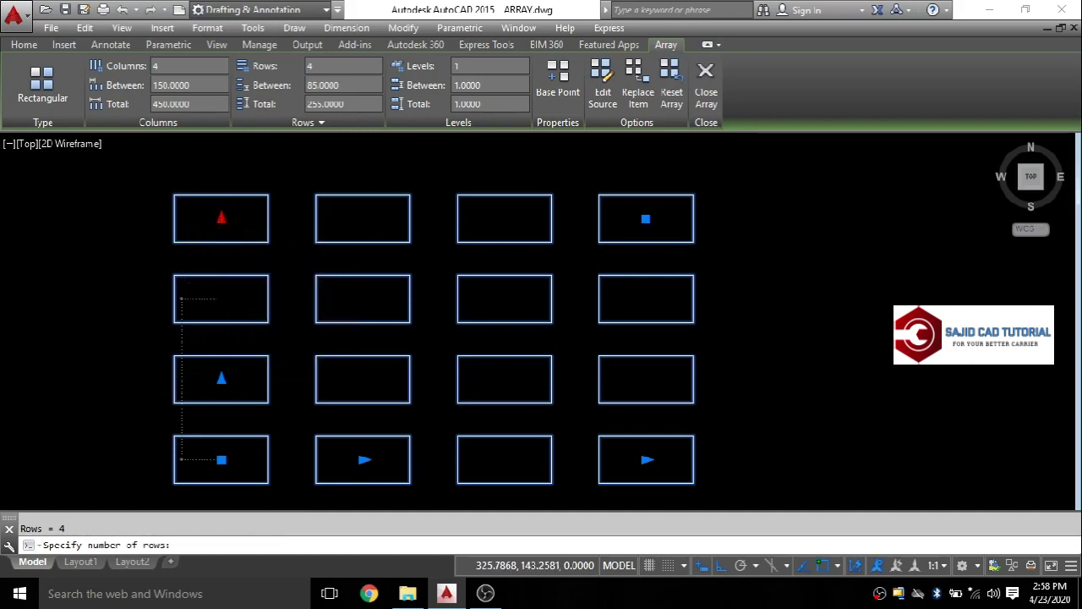
middle_click_drag(257, 339, 285, 320)
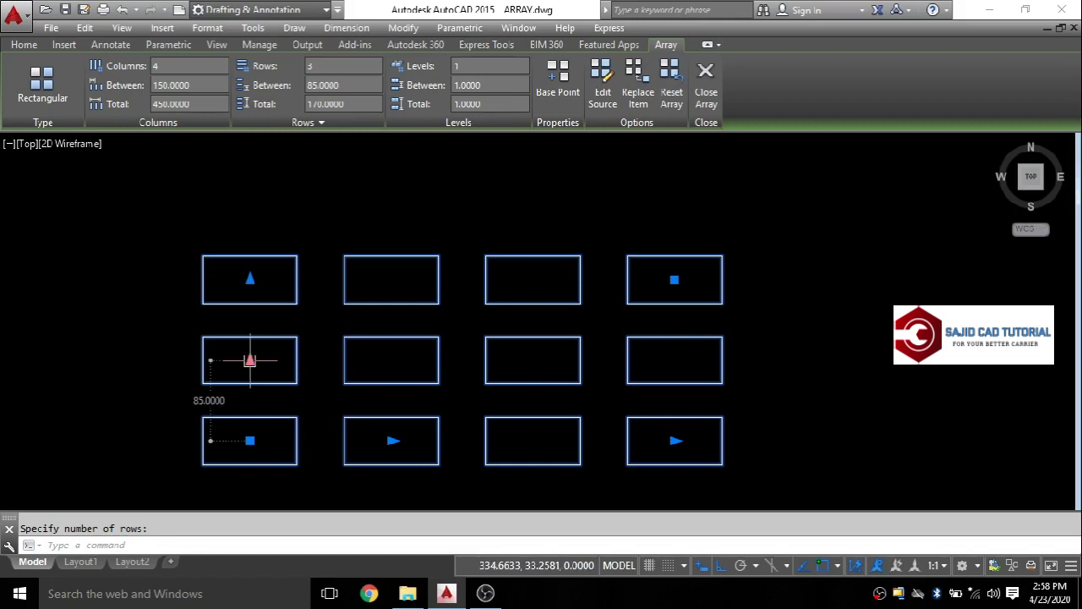
left_click(249, 360)
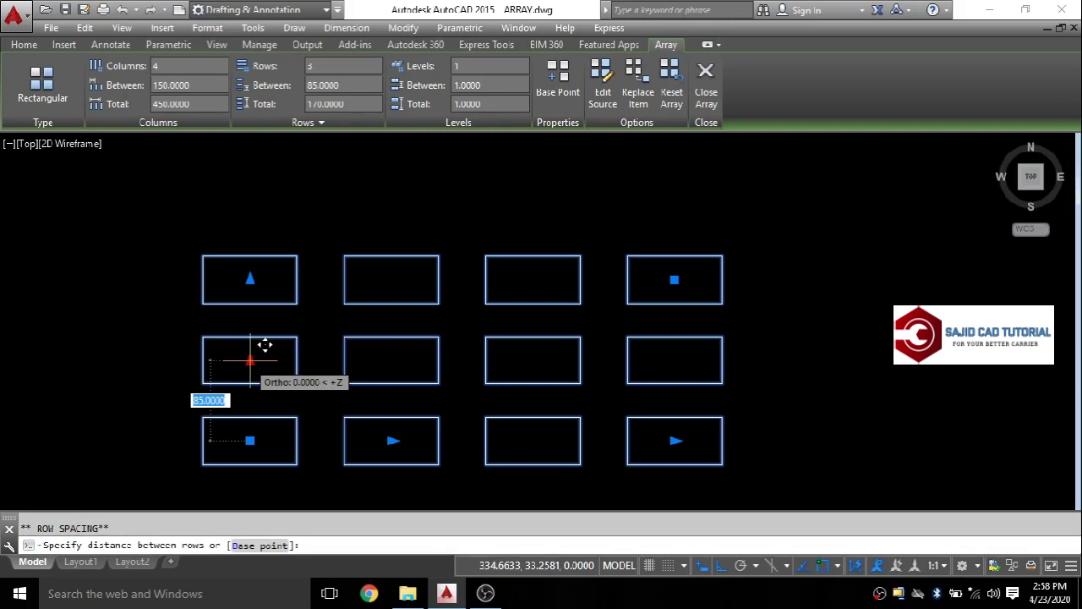
type("75")
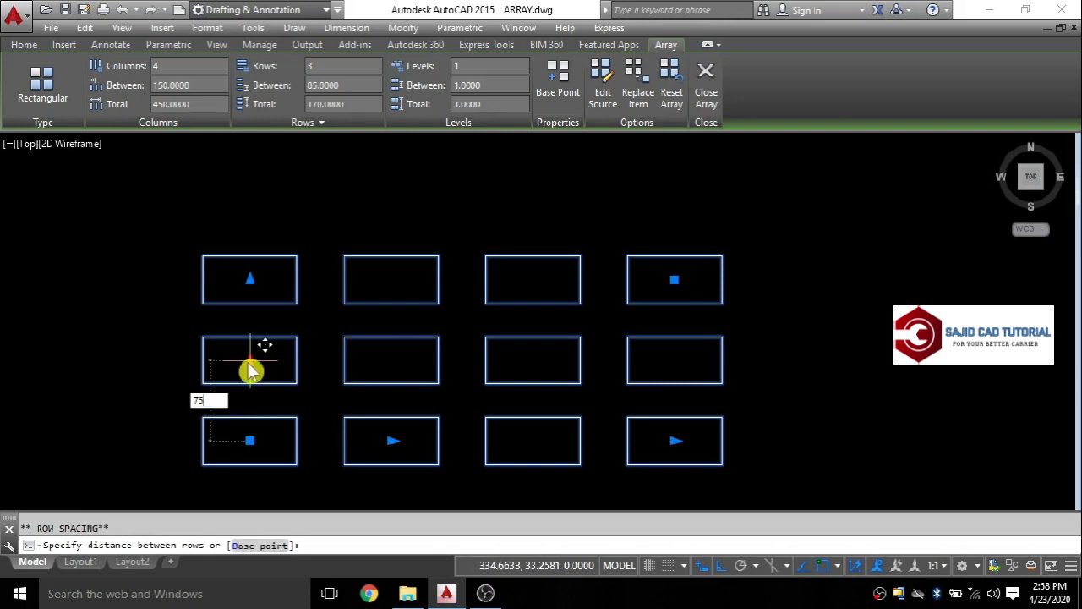
key("Return")
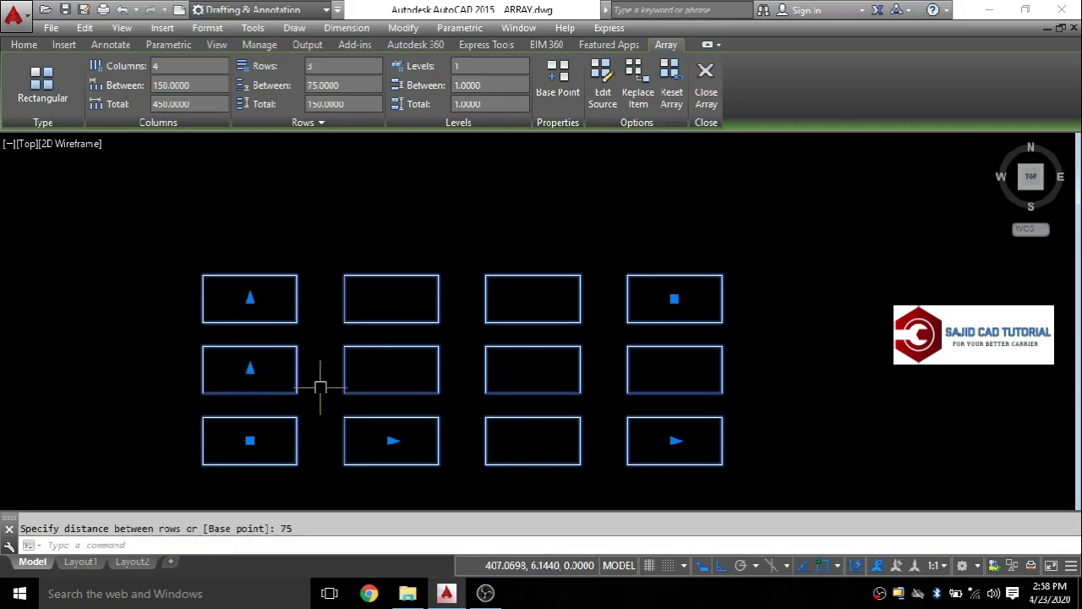
middle_click_drag(318, 386, 313, 345)
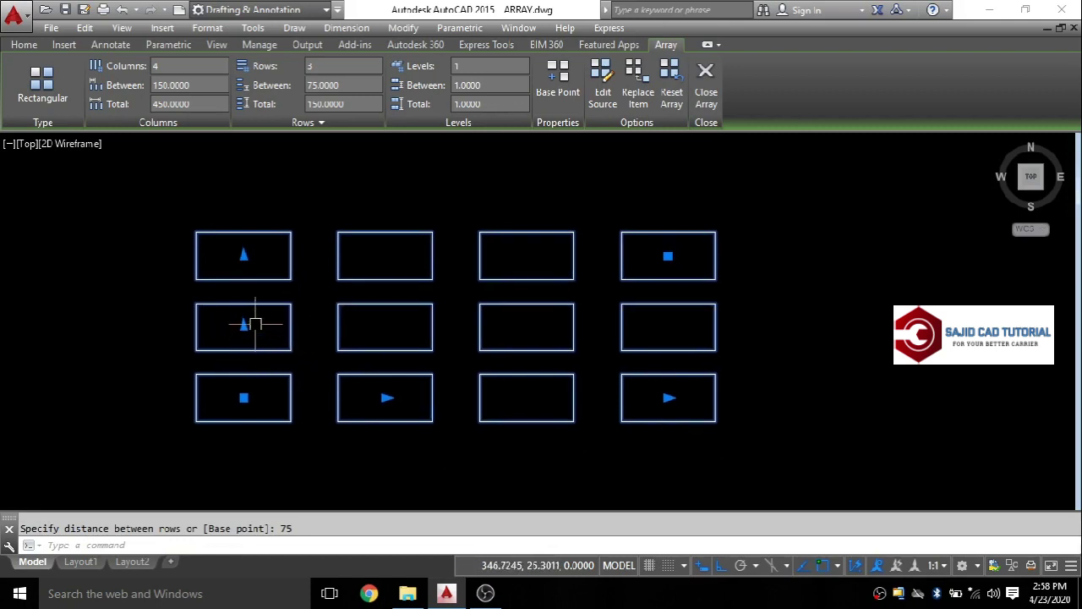
middle_click_drag(254, 325, 247, 344)
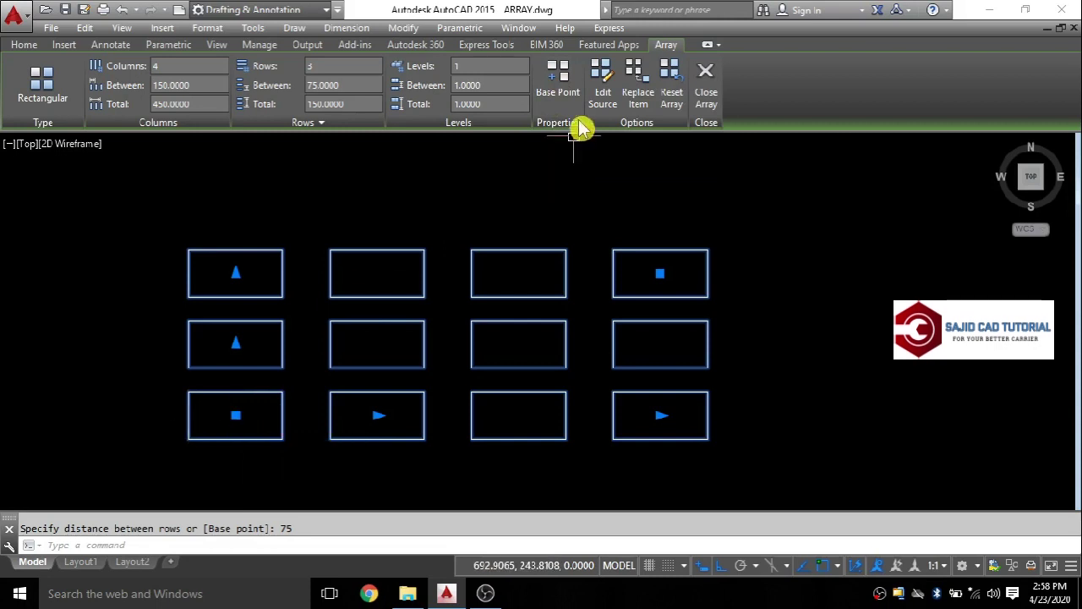
Move the array's base point to the bottom-left rectangle's left-edge midpoint
left_click(565, 98)
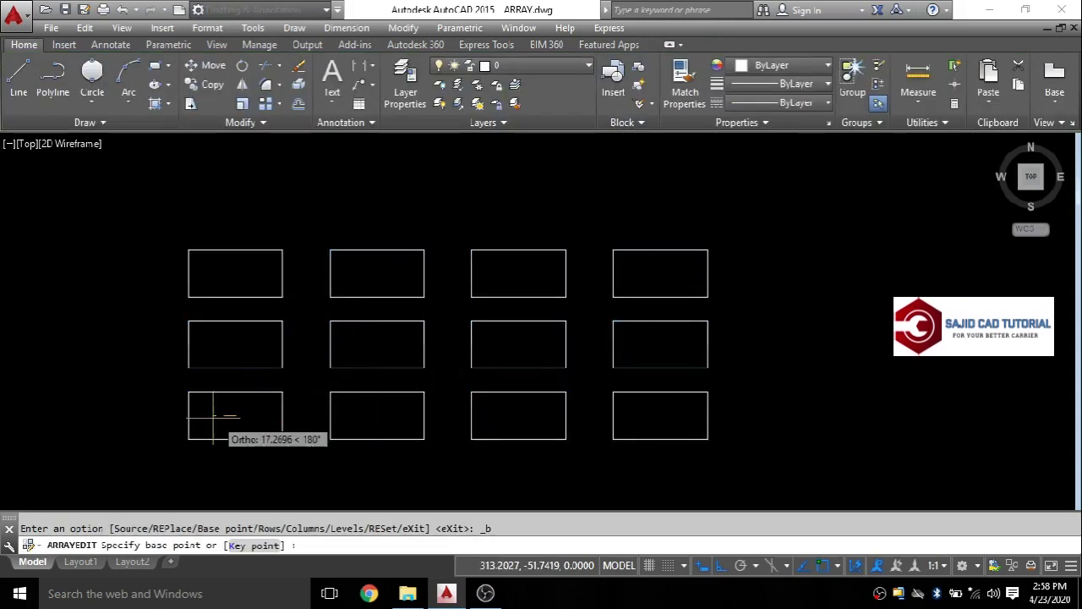
left_click(188, 416)
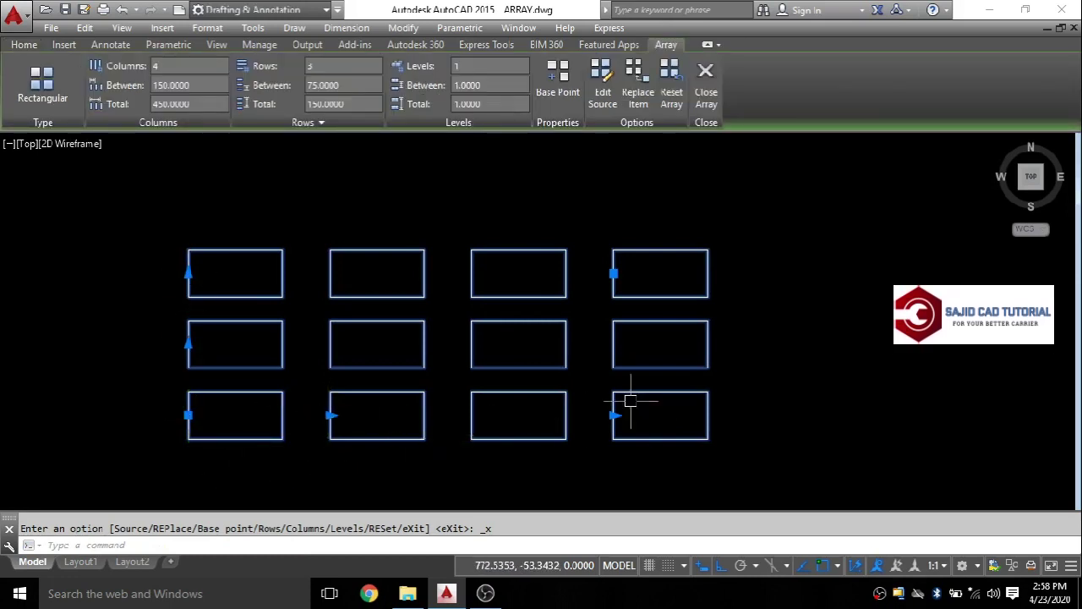
middle_click_drag(609, 329, 621, 345)
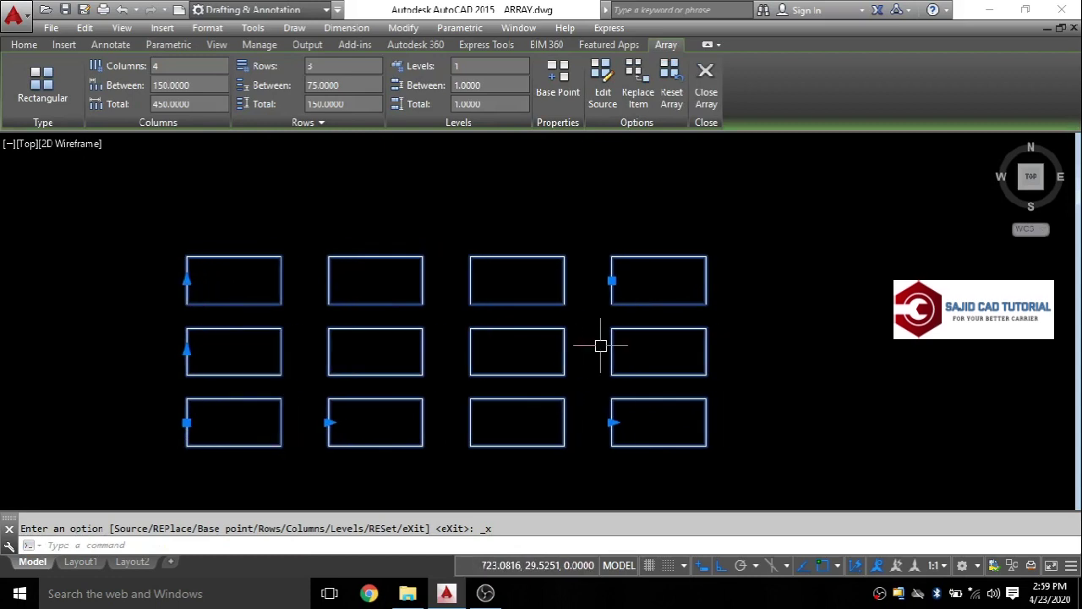
key("Escape")
left_click(757, 449)
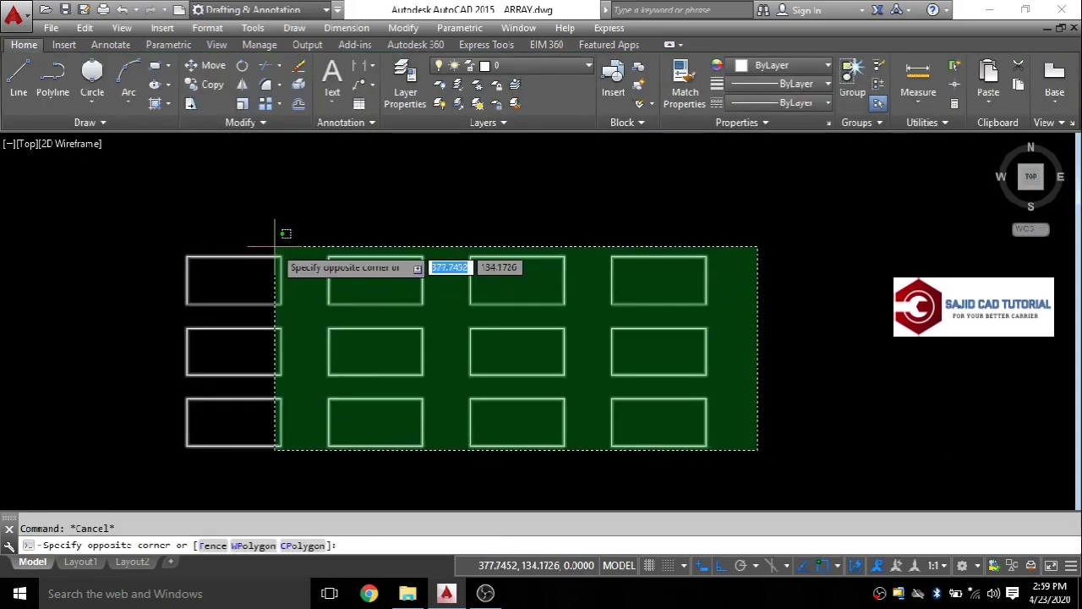
left_click(274, 246)
Delete the old array and draw a fresh 100 by 50 rectangle
key("Delete")
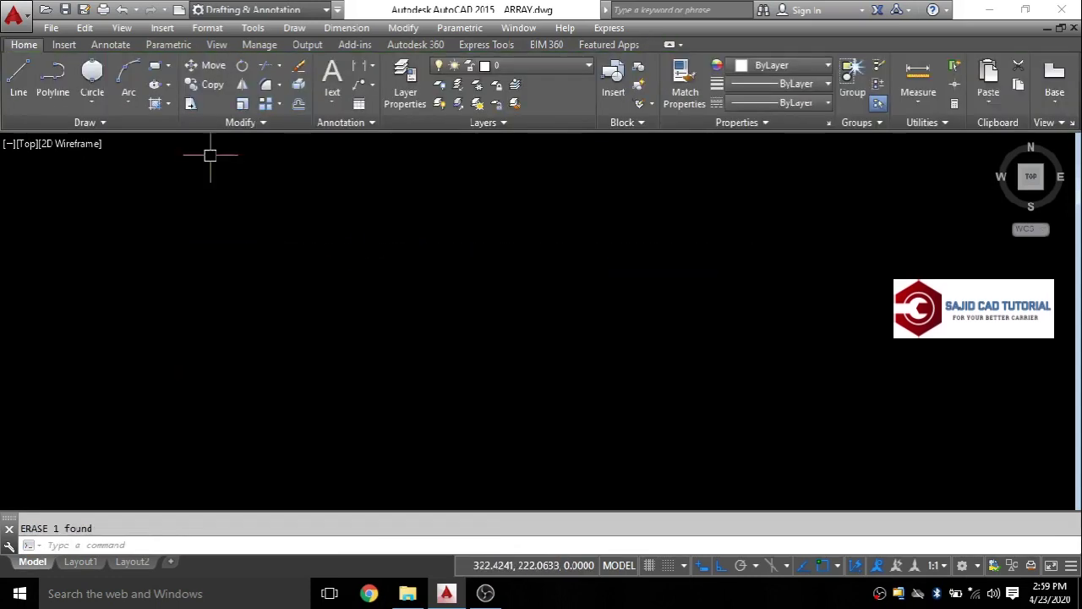
left_click(157, 73)
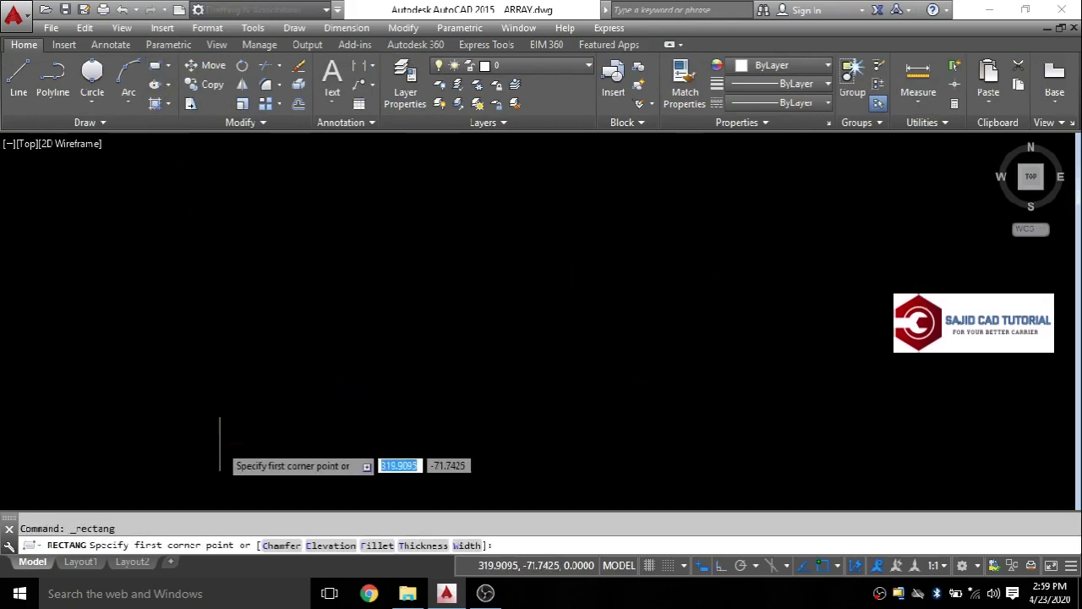
left_click(220, 446)
type("100")
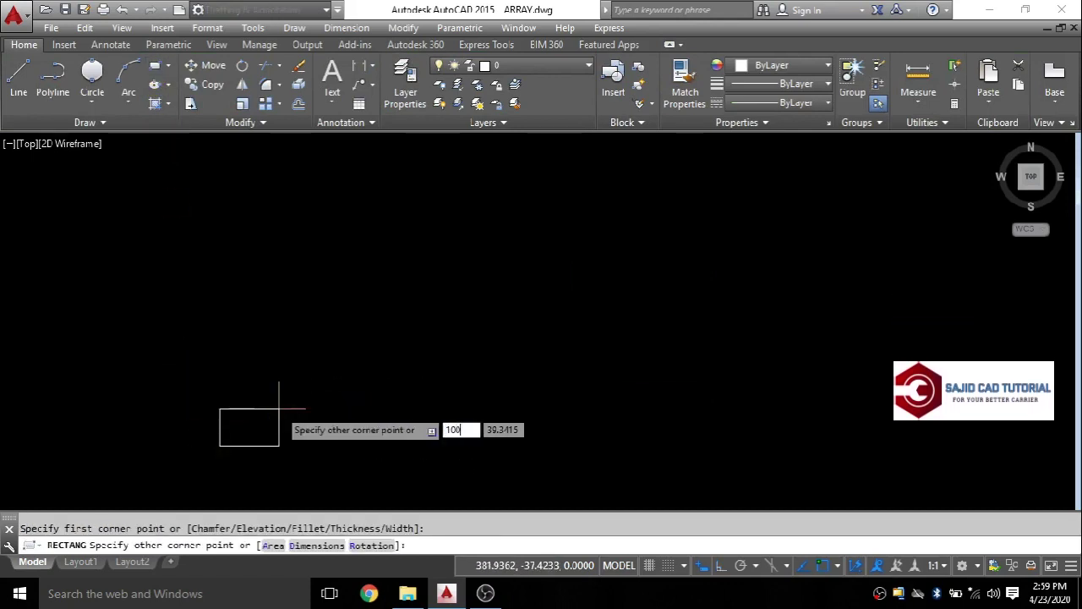
key("Tab")
type("50")
key("Return")
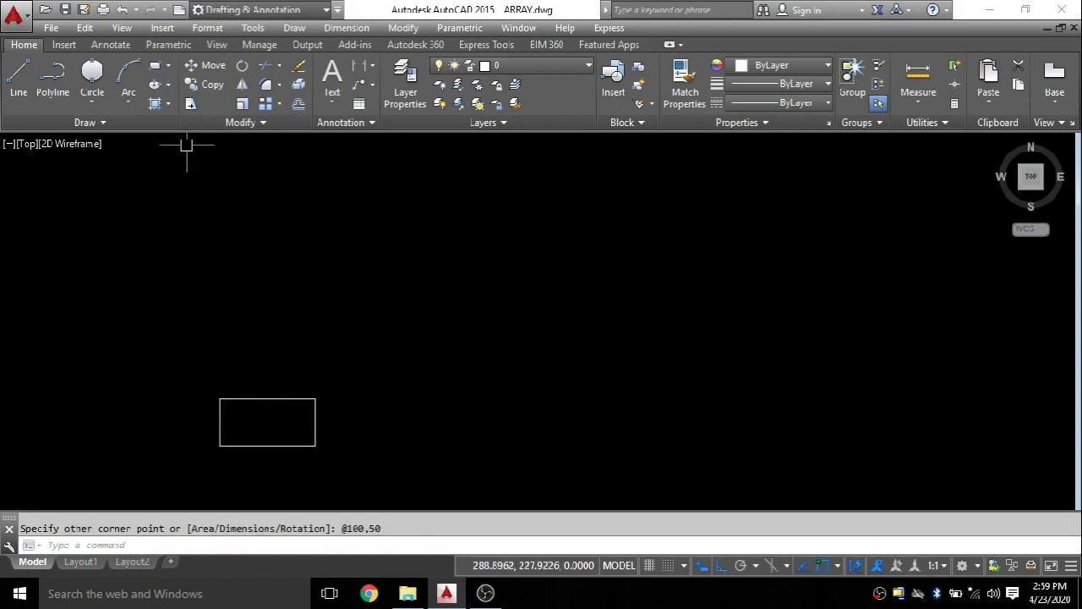
left_click(279, 105)
left_click(311, 133)
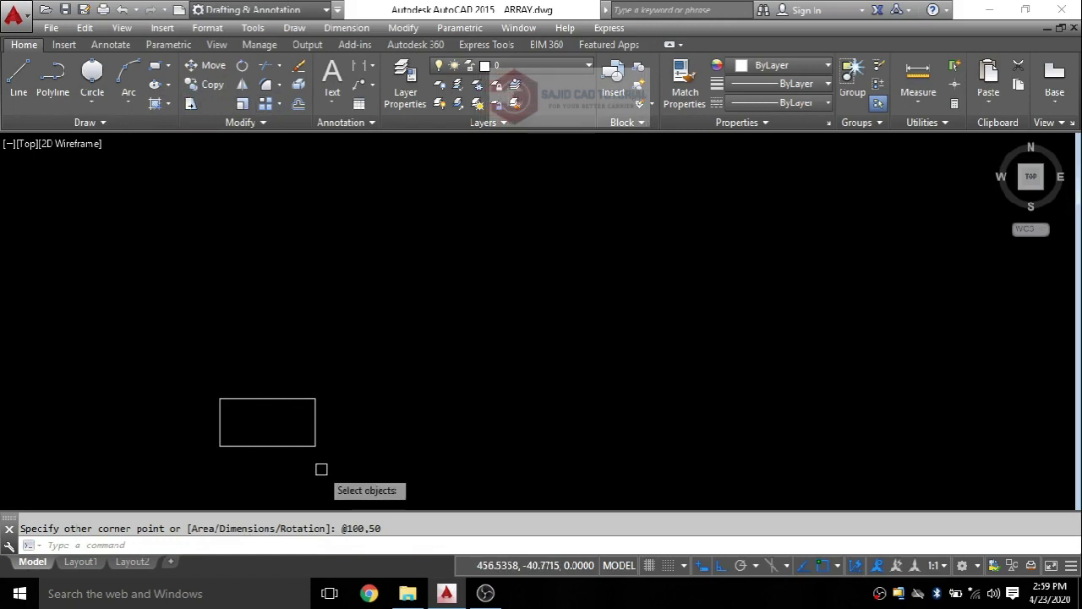
Array the rectangle into the default 4-column by 3-row associative grid, spaced 150 and 75
left_click(273, 398)
key("Return")
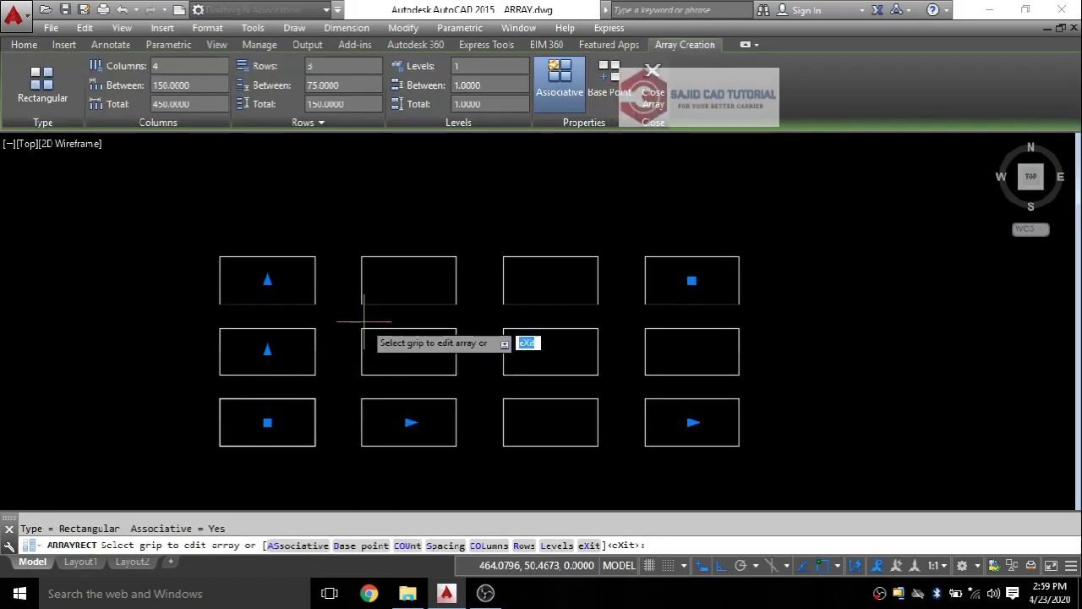
middle_click_drag(482, 322, 371, 310)
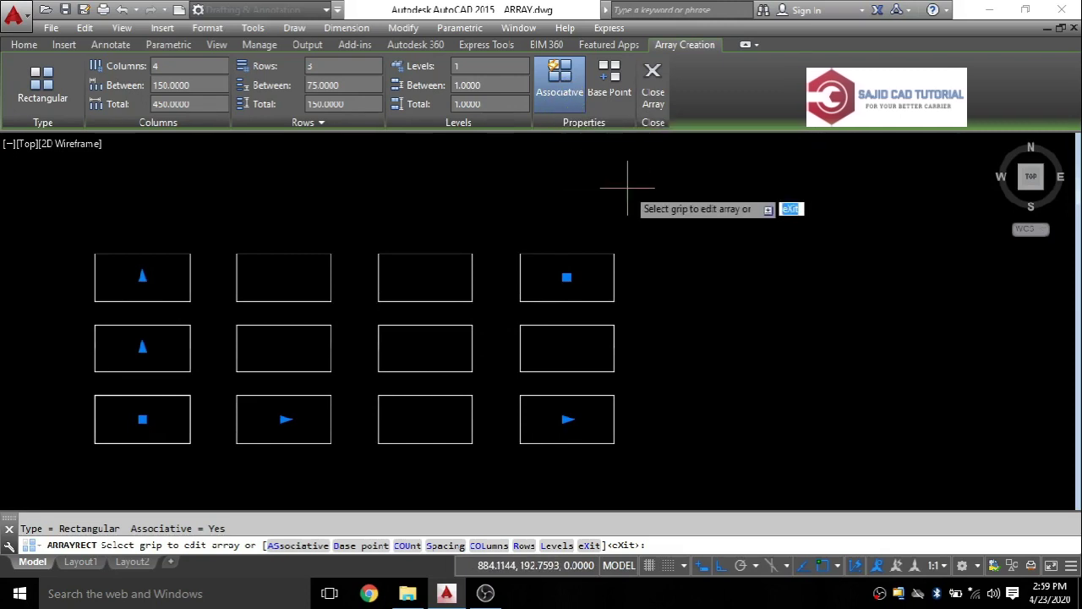
key("Return")
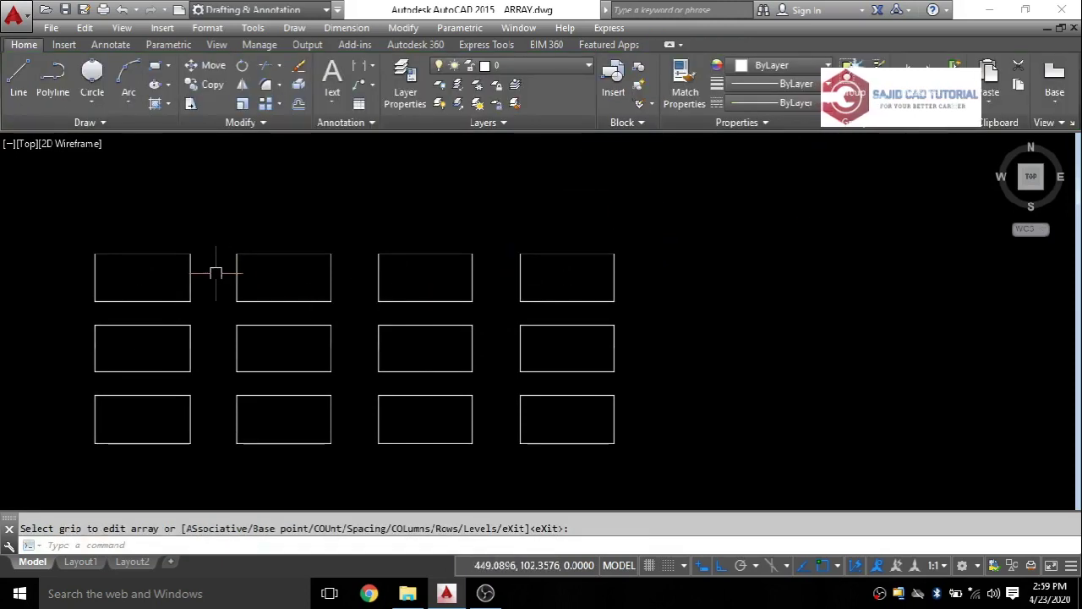
Select the new grid to check that it behaves as a single array object
left_click(146, 398)
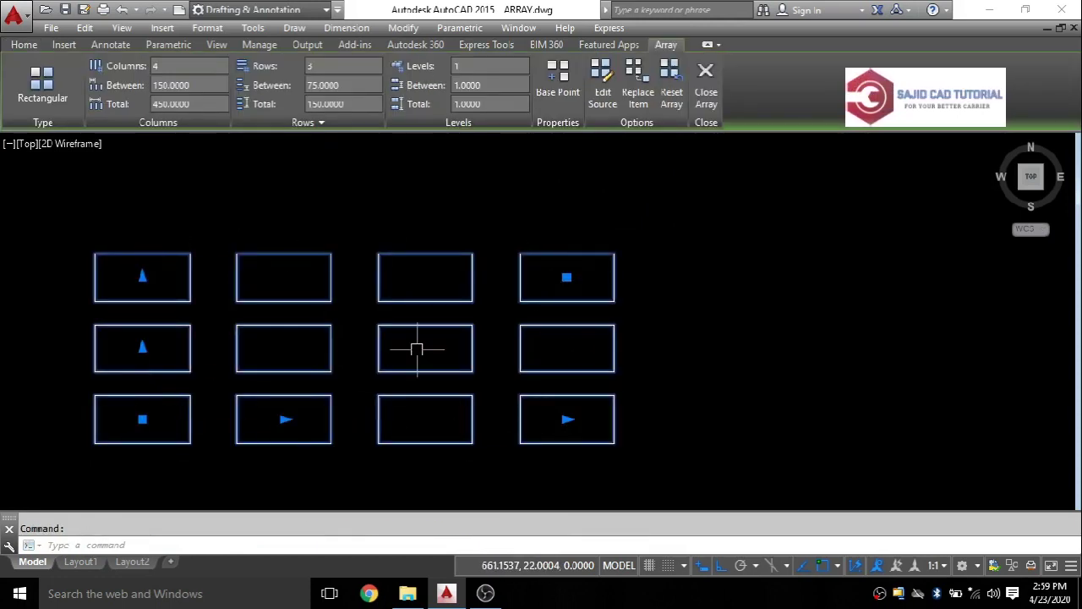
mouse_move(640, 396)
middle_mouse_down()
mouse_move(694, 384)
mouse_move(583, 361)
mouse_move(461, 375)
middle_mouse_up()
scroll(657, 375, "down", 3)
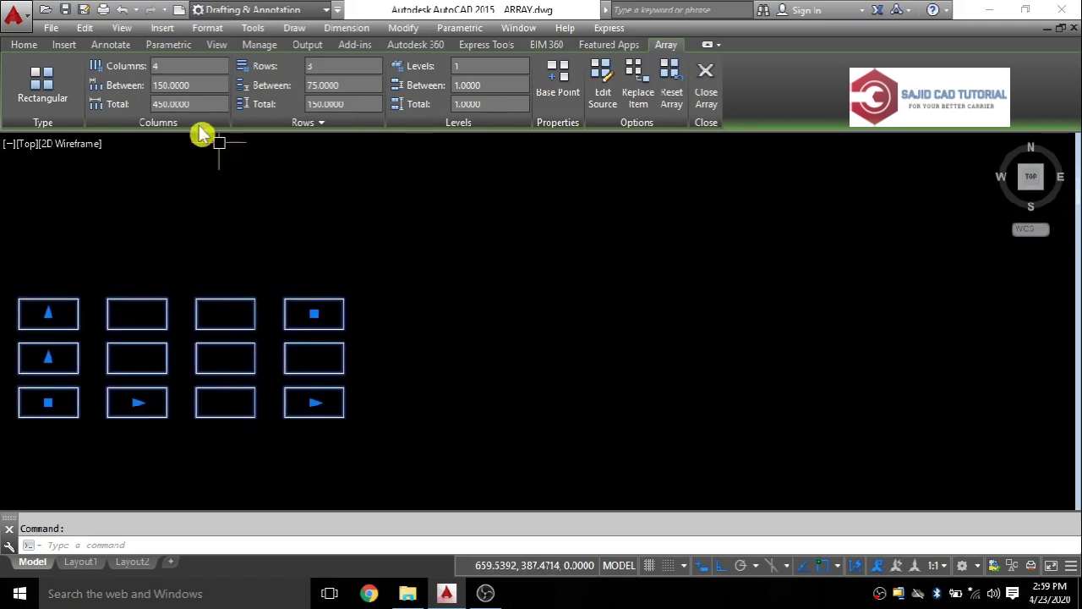
key("Escape")
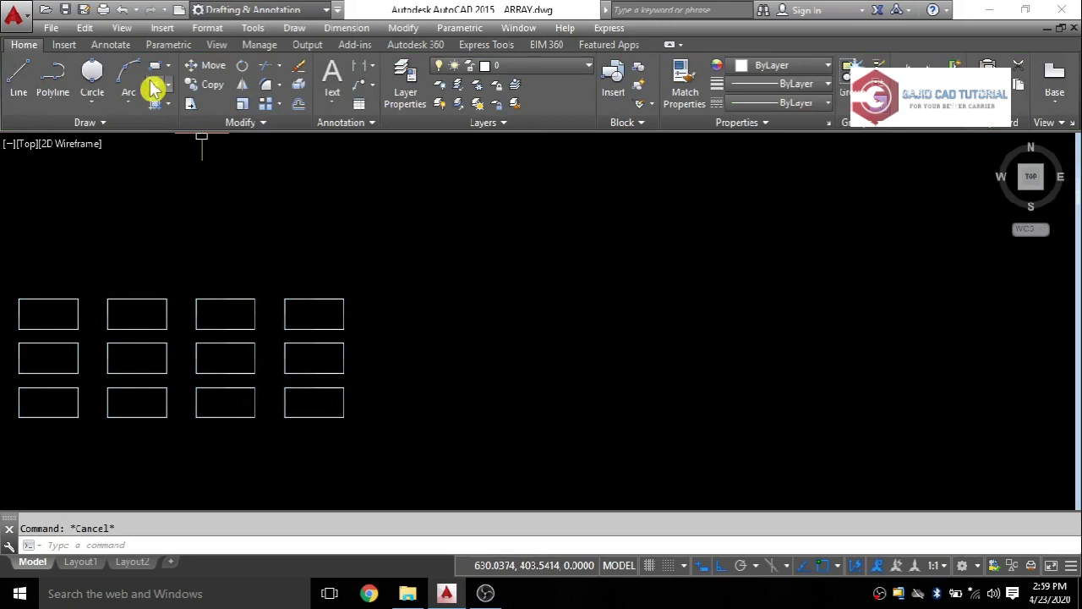
left_click(158, 74)
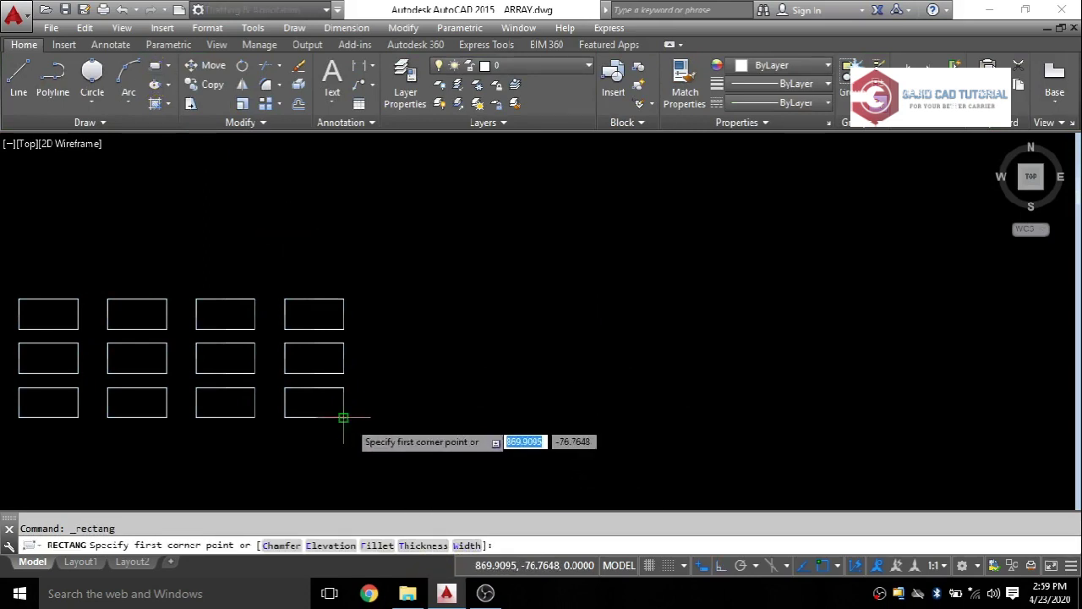
Draw a second 100 by 50 rectangle right of the grid and array it 4 by 3, non-associative
left_click(406, 417)
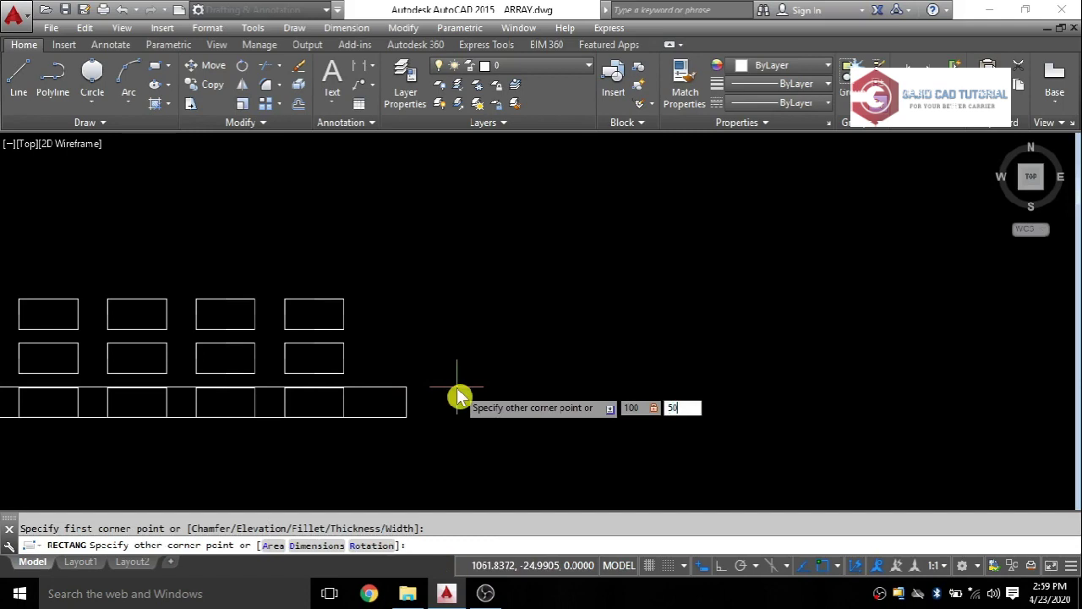
key("Return")
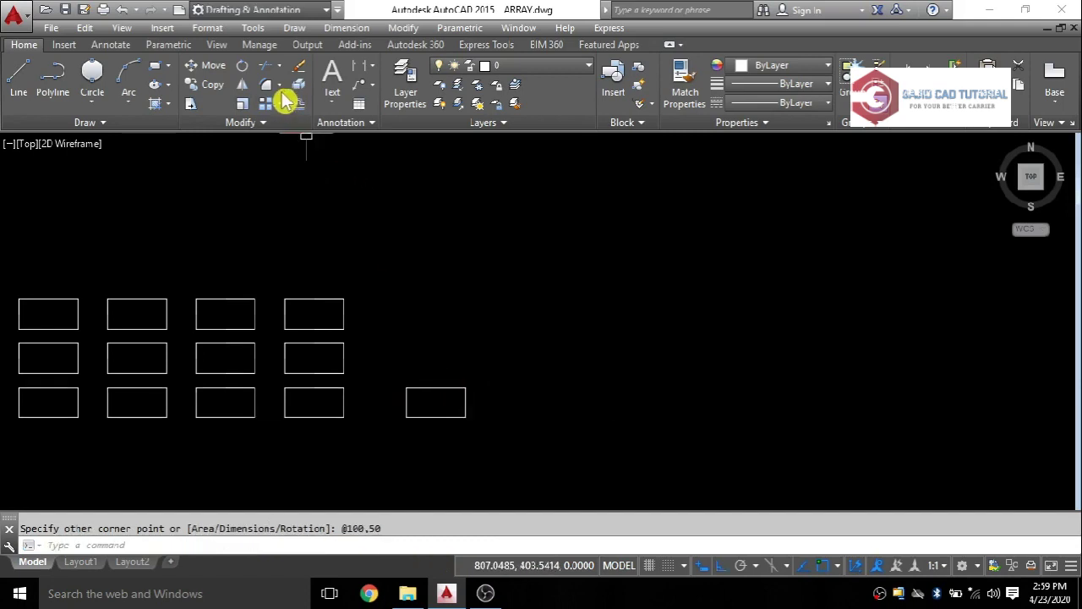
left_click(282, 103)
left_click(308, 131)
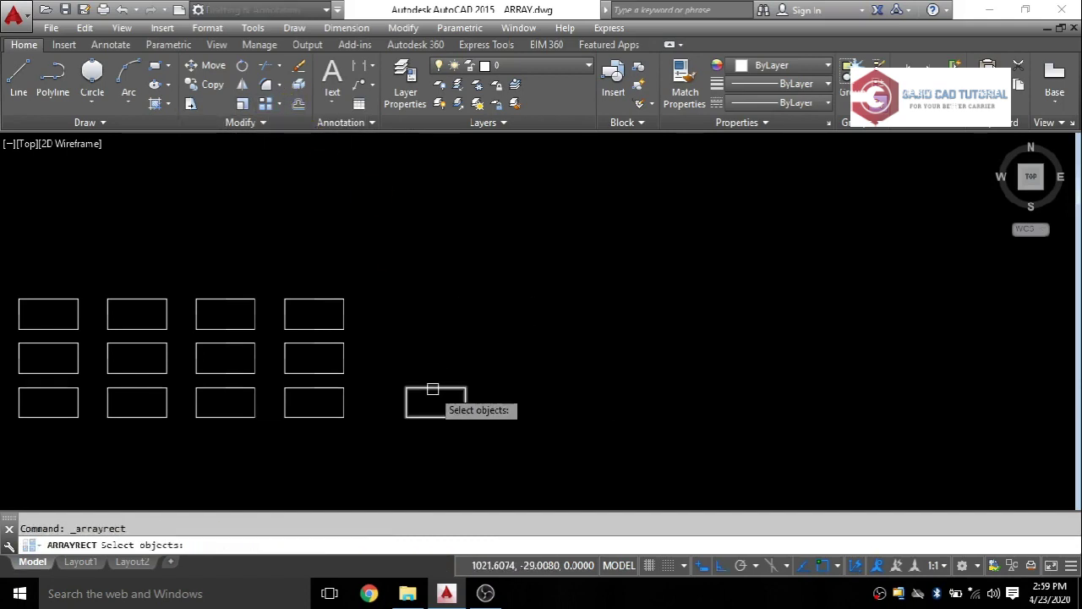
key("Return")
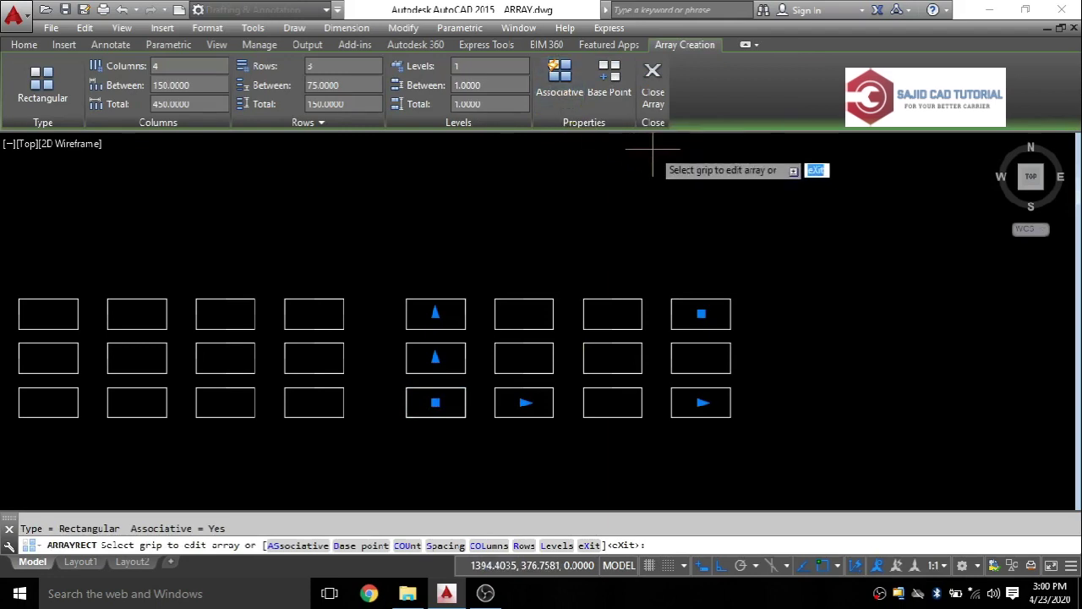
key("Return")
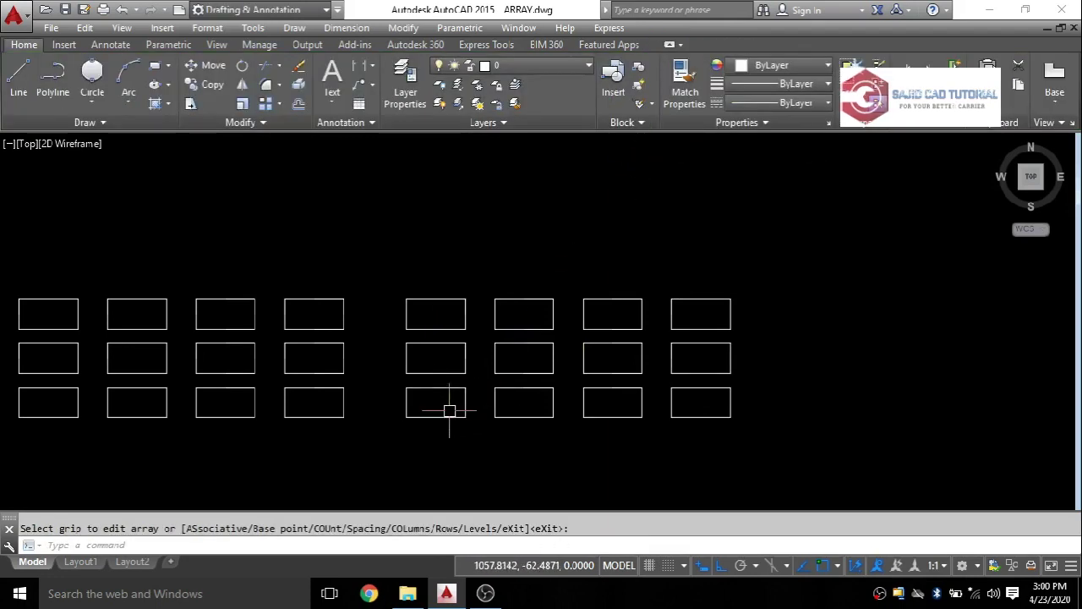
Select rectangles in the new grid to confirm they are separate objects
left_click(441, 415)
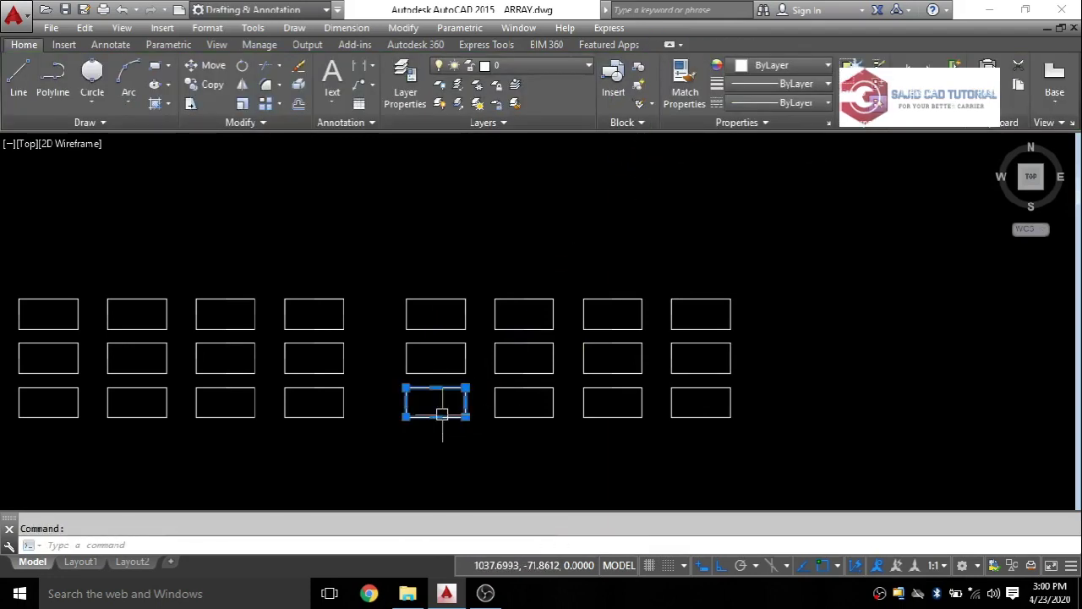
key("Escape")
left_click(437, 371)
key("Escape")
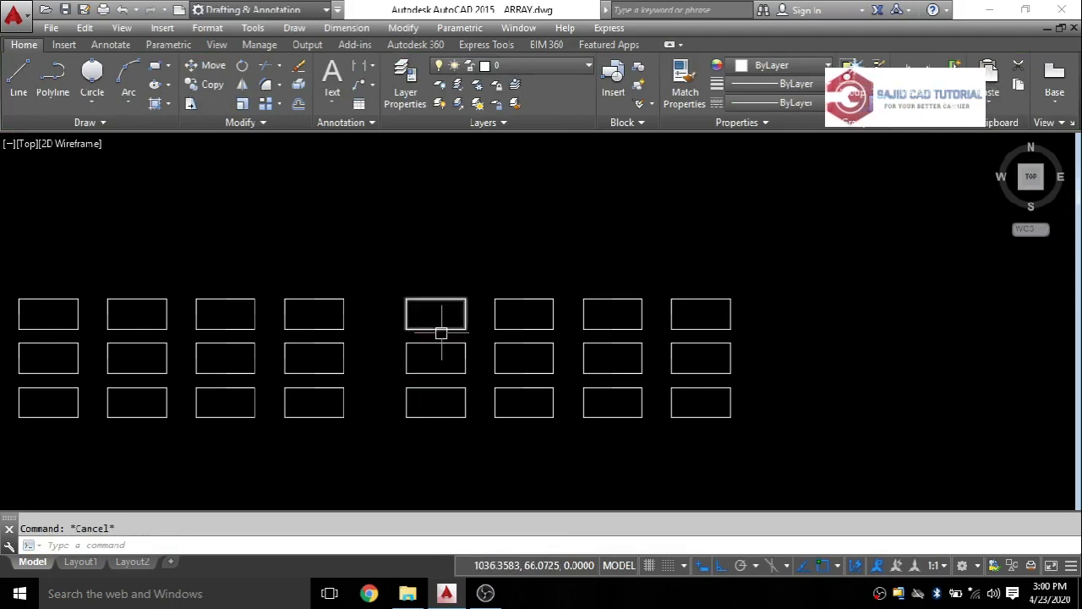
key("Escape")
key("Escape")
left_click(527, 372)
key("Escape")
Select the left grid to compare it as one associative array
middle_click_drag(282, 438, 333, 439)
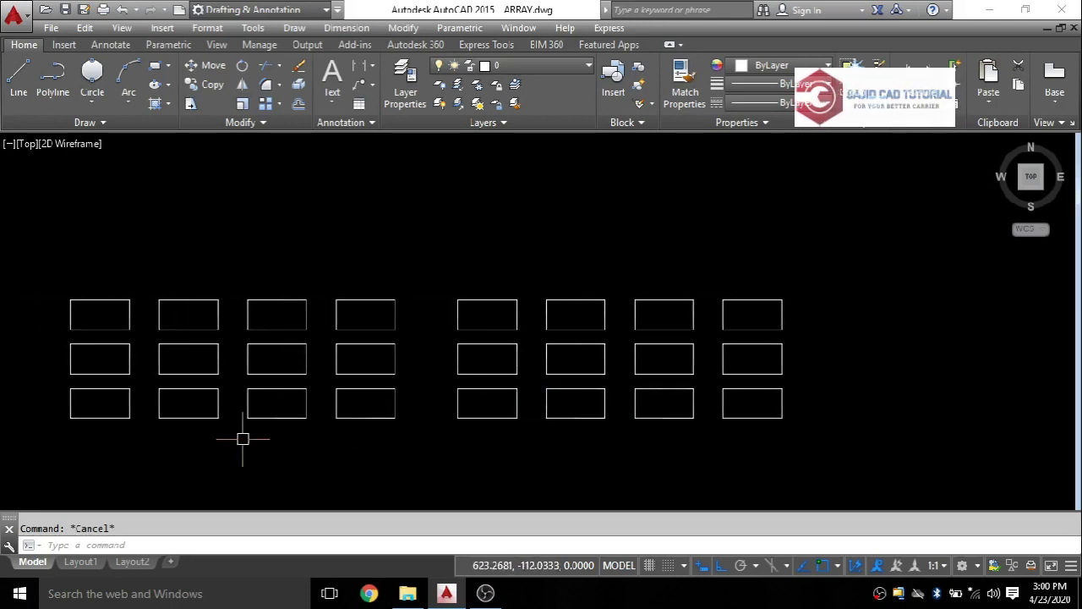
left_click(121, 414)
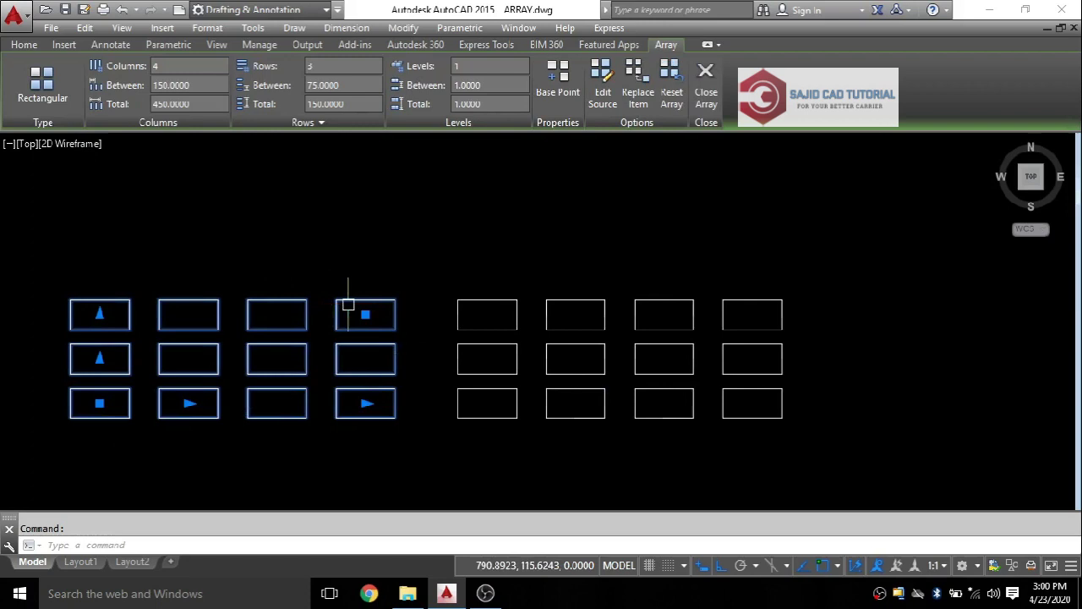
key("Escape")
middle_click_drag(438, 318, 472, 302)
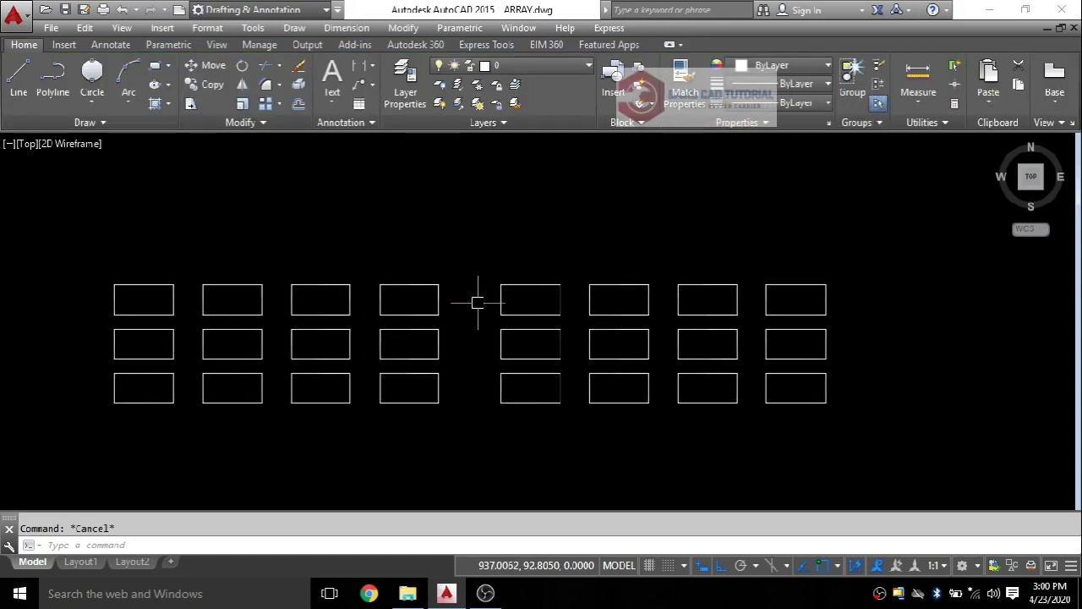
middle_click_drag(476, 336, 550, 354)
scroll(482, 359, "up", 1)
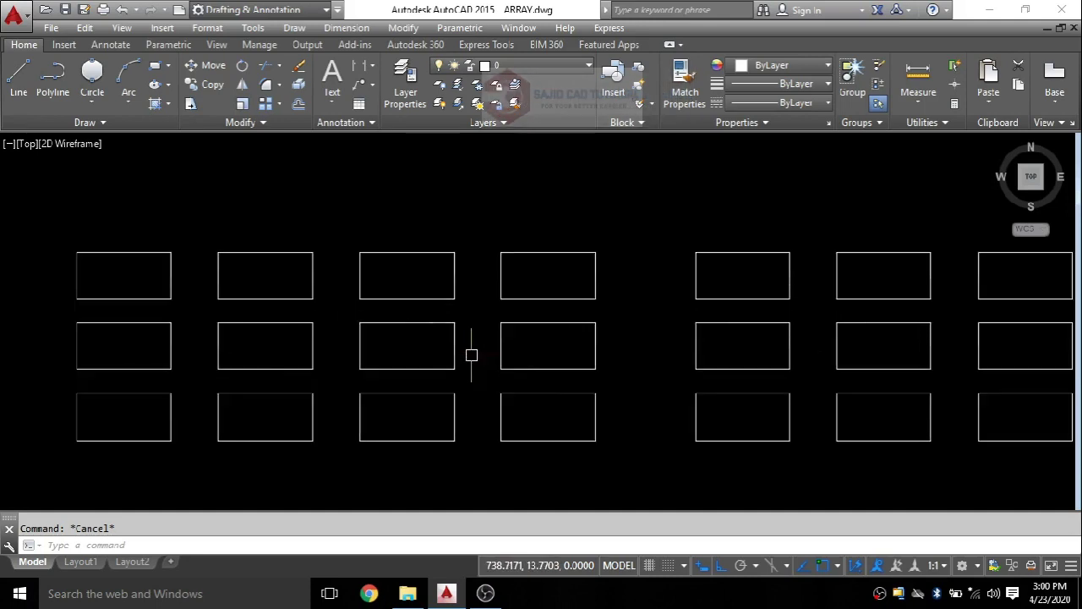
scroll(496, 296, "down", 1)
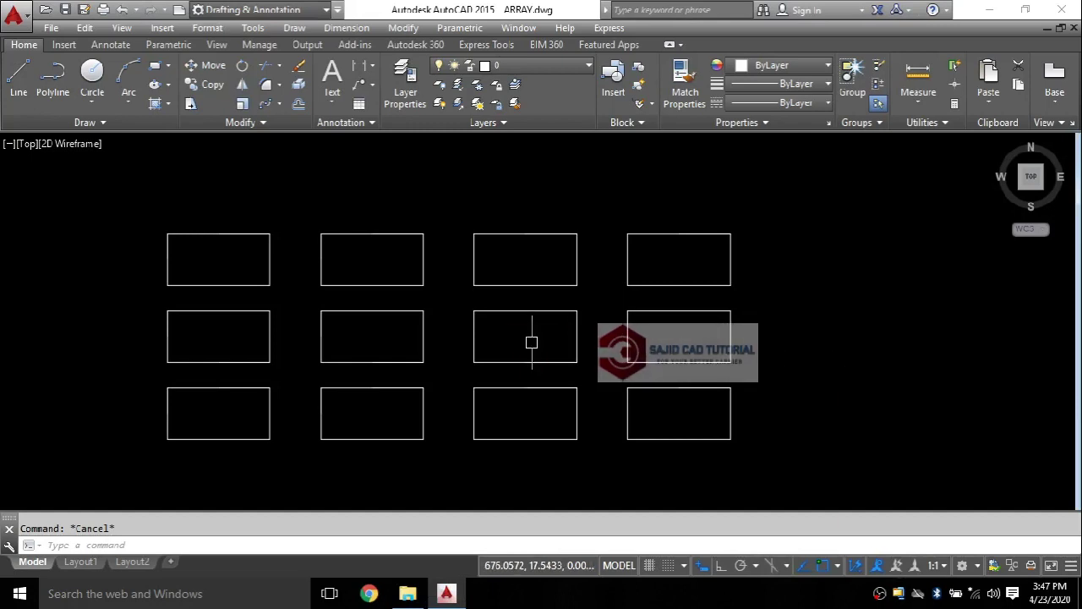
Give the rectangular array 2 levels spaced 50 apart and close array editing
mouse_move(465, 353)
middle_mouse_down()
mouse_move(449, 345)
mouse_move(460, 338)
middle_mouse_up()
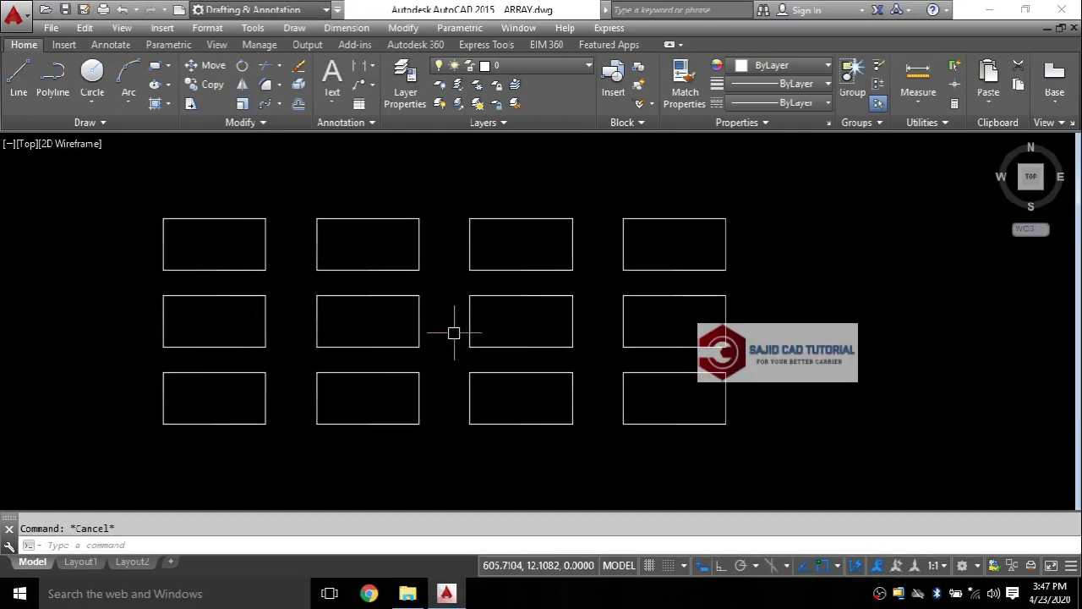
left_click(248, 372)
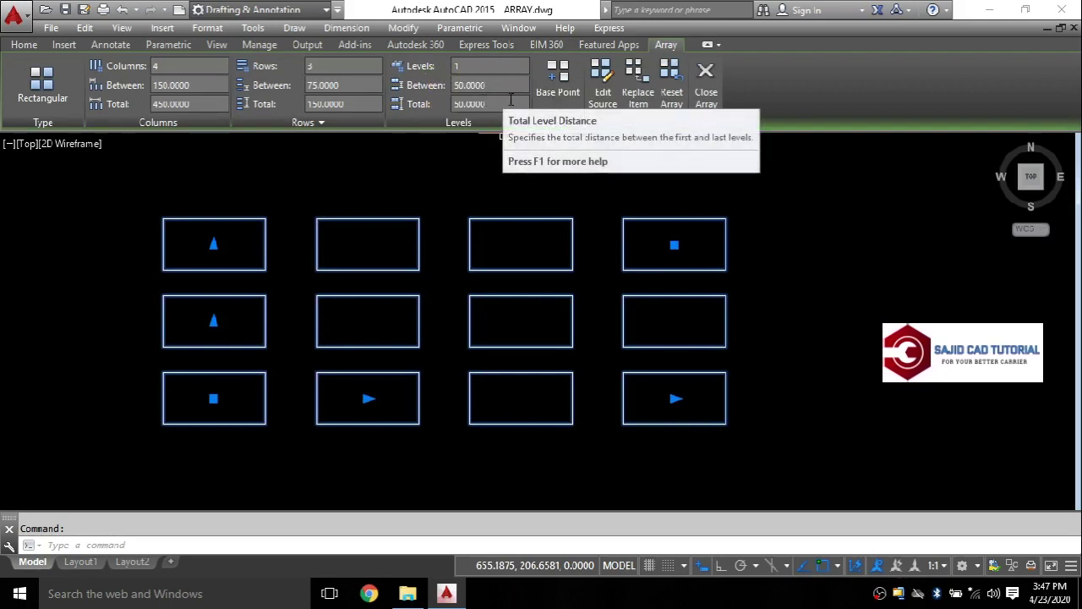
middle_click_drag(466, 182, 464, 195)
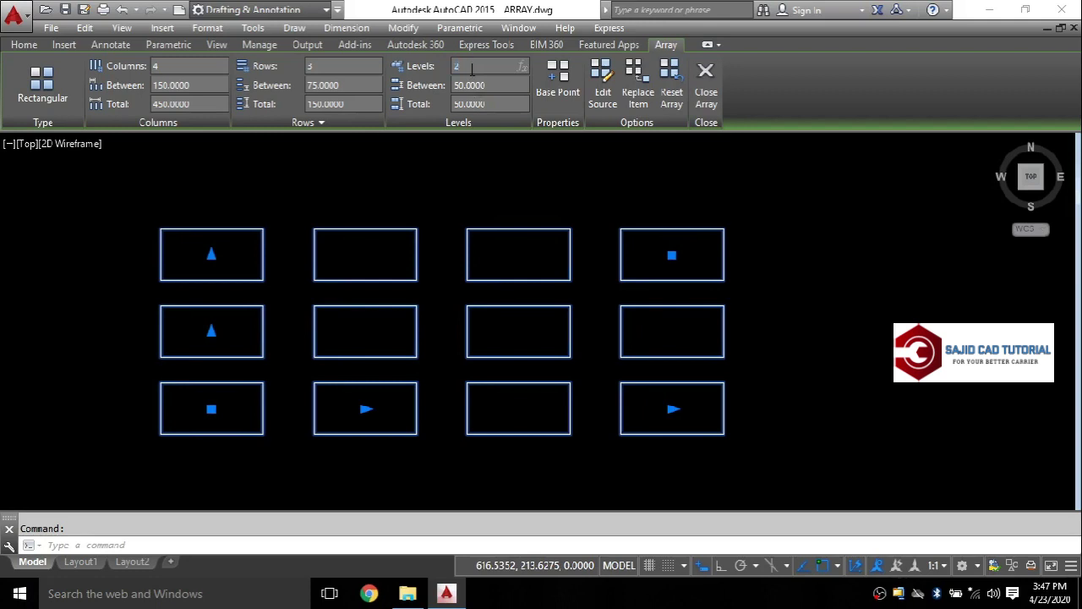
left_click(504, 89)
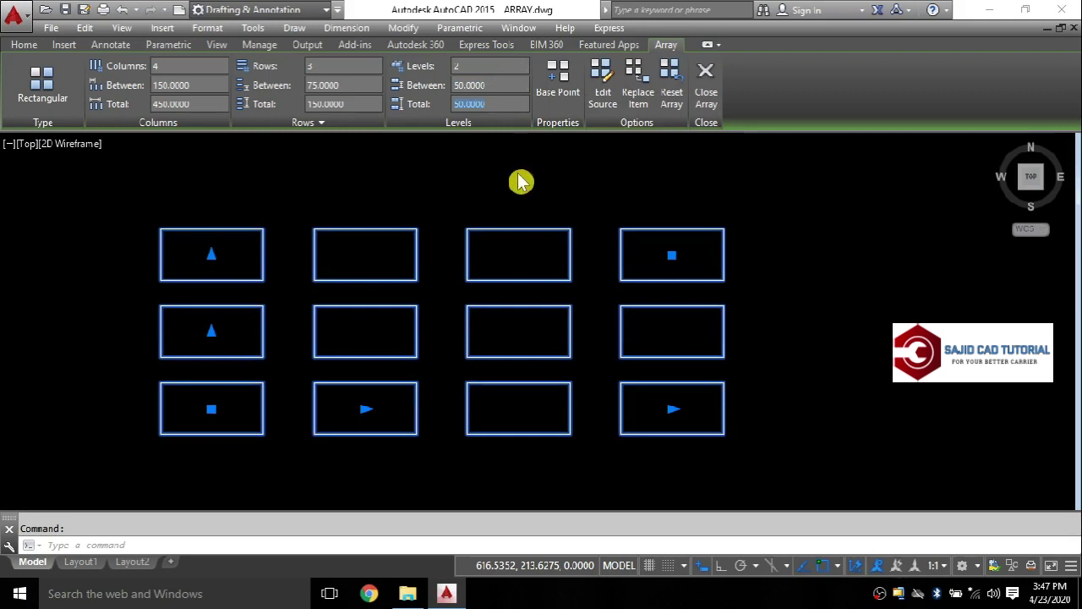
left_click(707, 85)
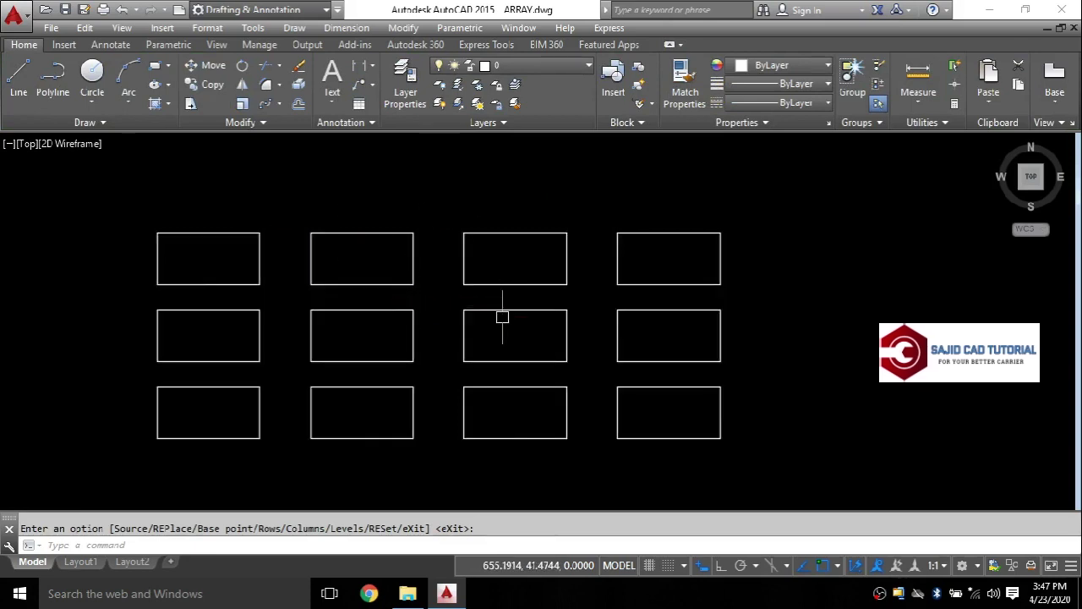
mouse_move(1031, 176)
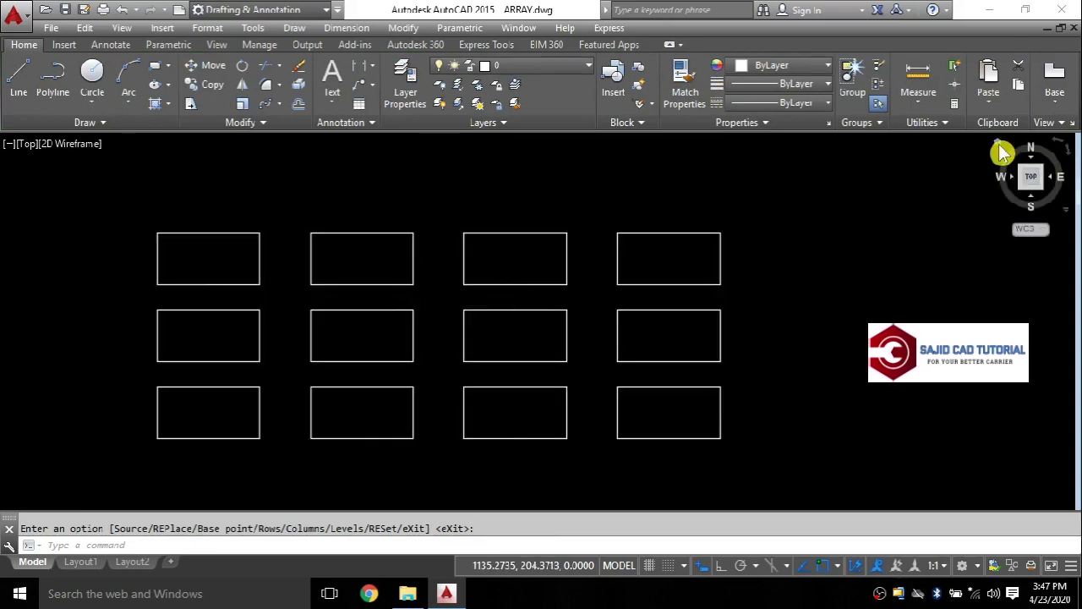
Orbit the rectangle arrays in 3D, then return to Top view zoomed on the empty space to their right
left_click(1049, 195)
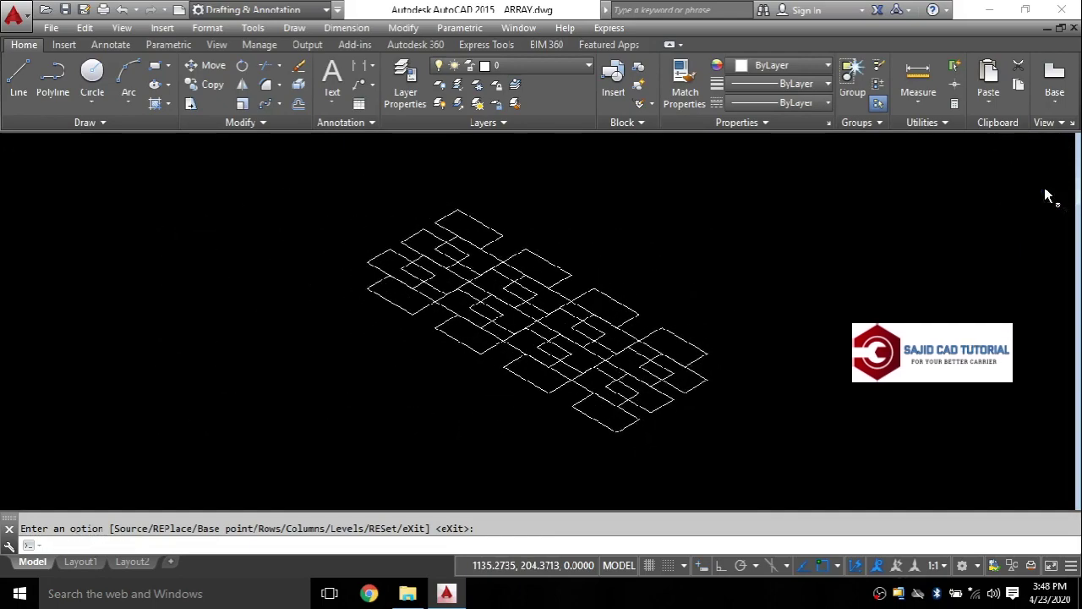
scroll(735, 412, "up", 3)
scroll(704, 406, "down", 1)
mouse_move(756, 346)
middle_mouse_down("shift")
mouse_move(753, 378)
mouse_move(784, 357)
mouse_move(876, 347)
middle_mouse_up("shift")
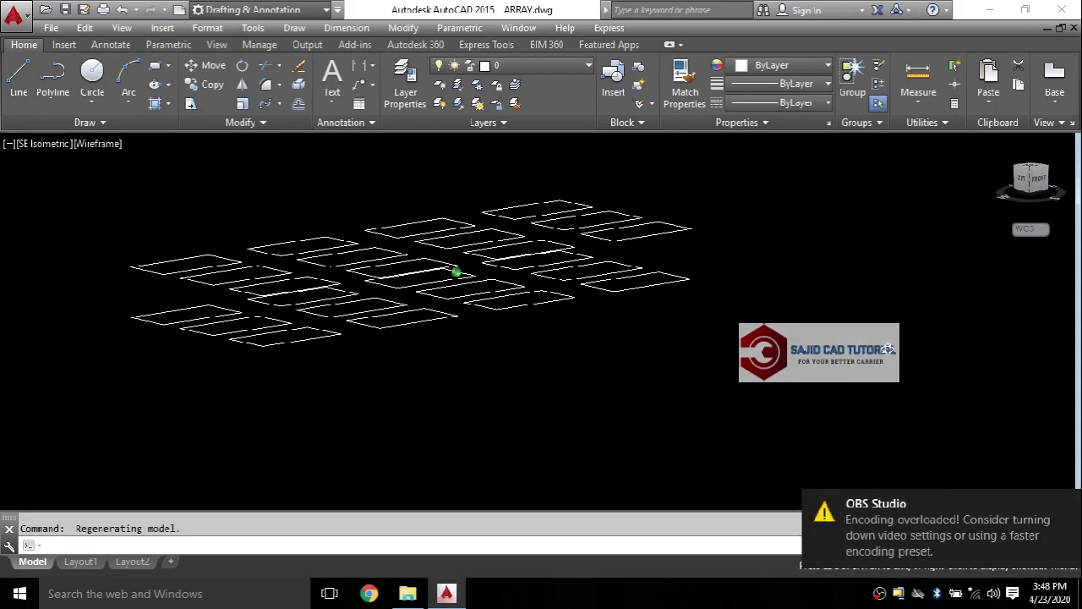
middle_click_drag(876, 347, 685, 285, "shift")
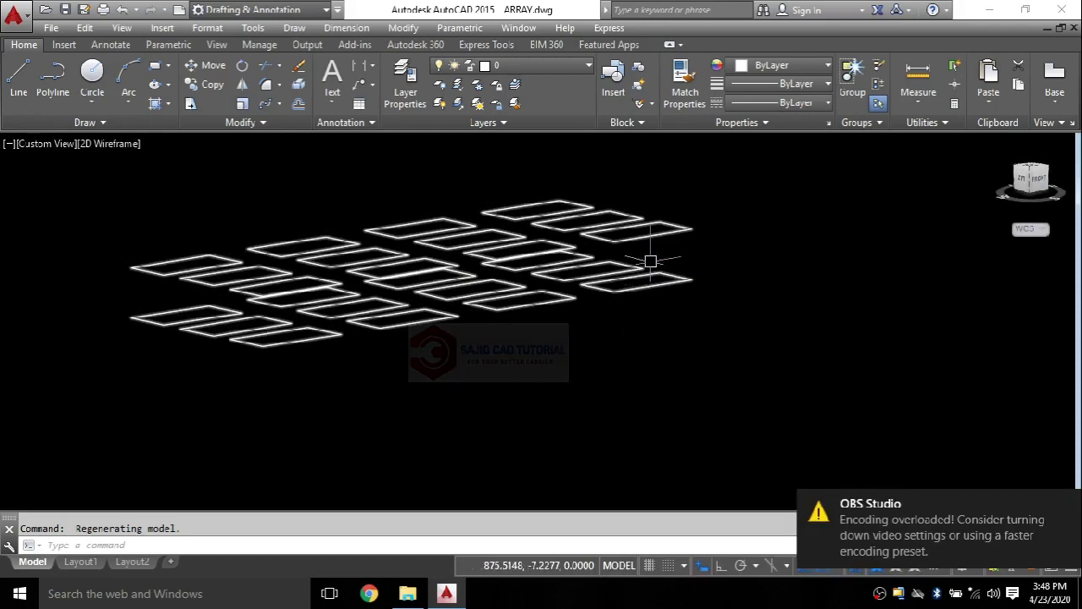
middle_click_drag(698, 335, 689, 370, "shift")
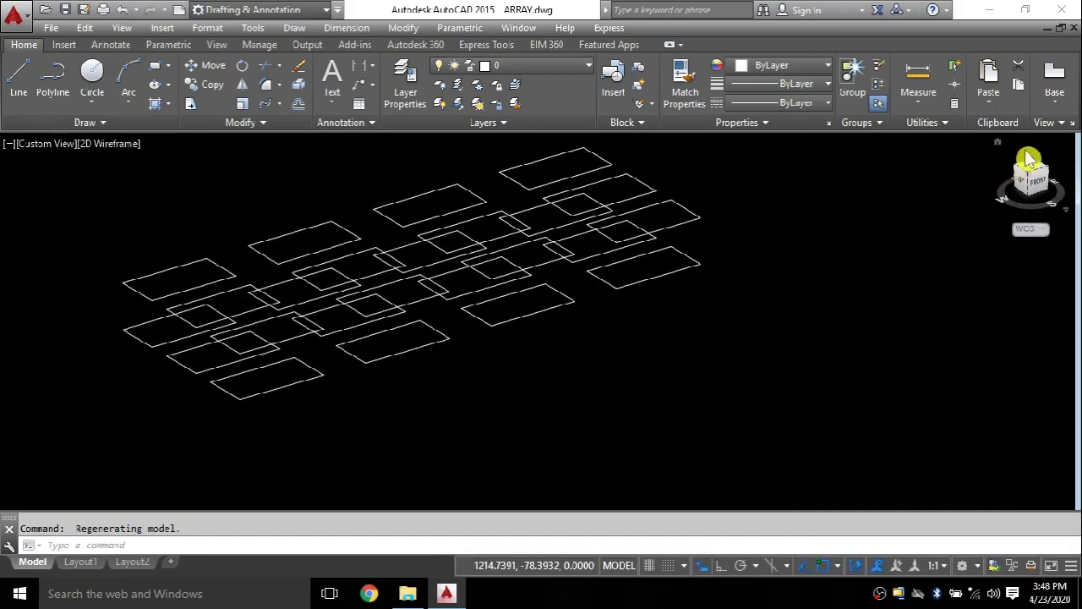
left_click(1033, 174)
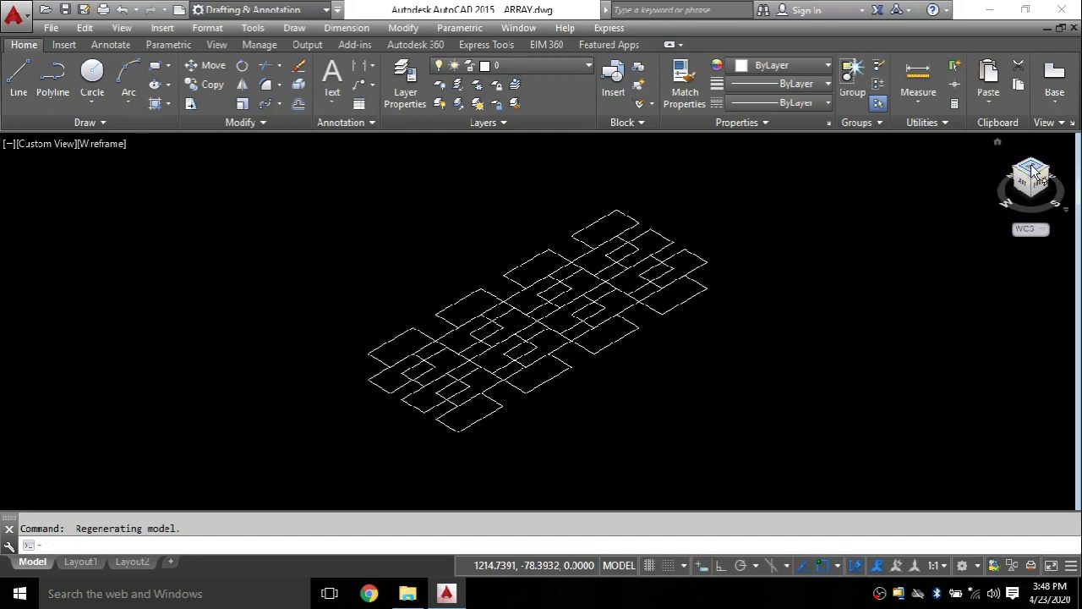
scroll(725, 295, "up", 2)
middle_click_drag(736, 292, 732, 274)
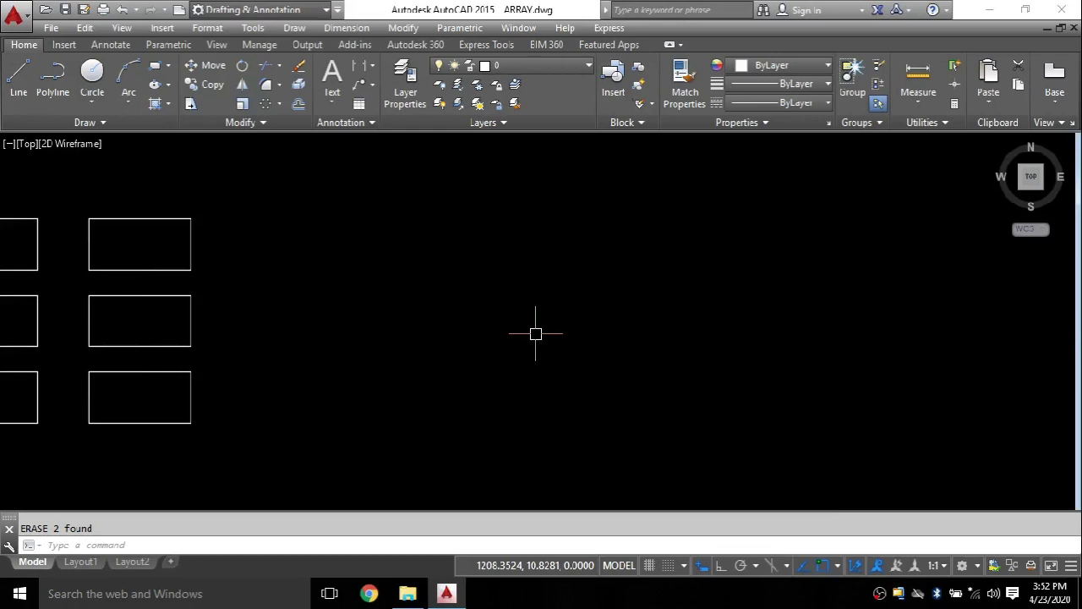
Draw a radius-100 circle to the right of the rectangles
left_click(96, 72)
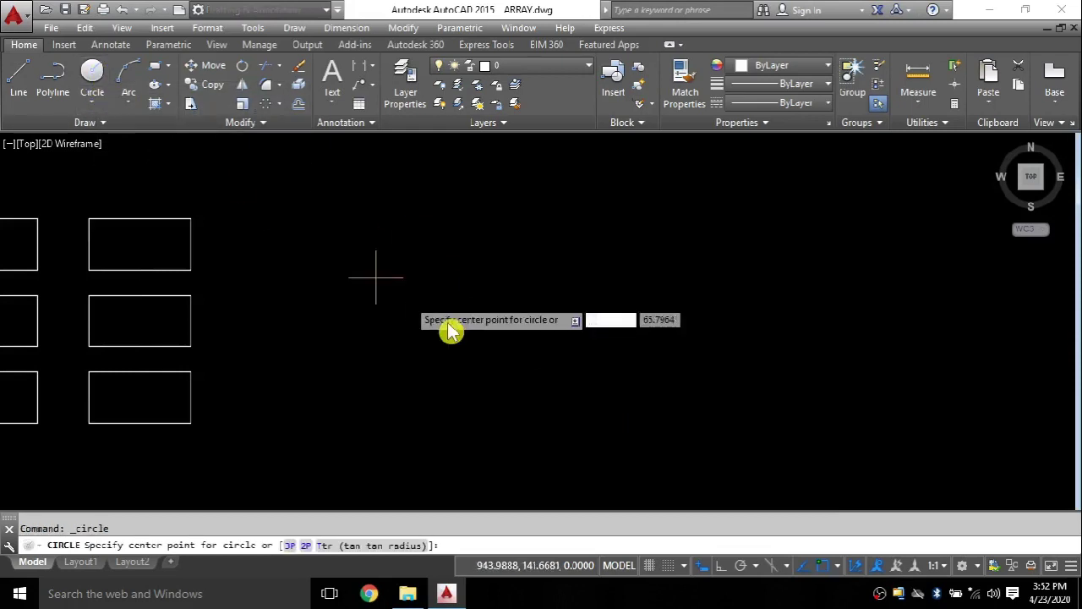
left_click(482, 330)
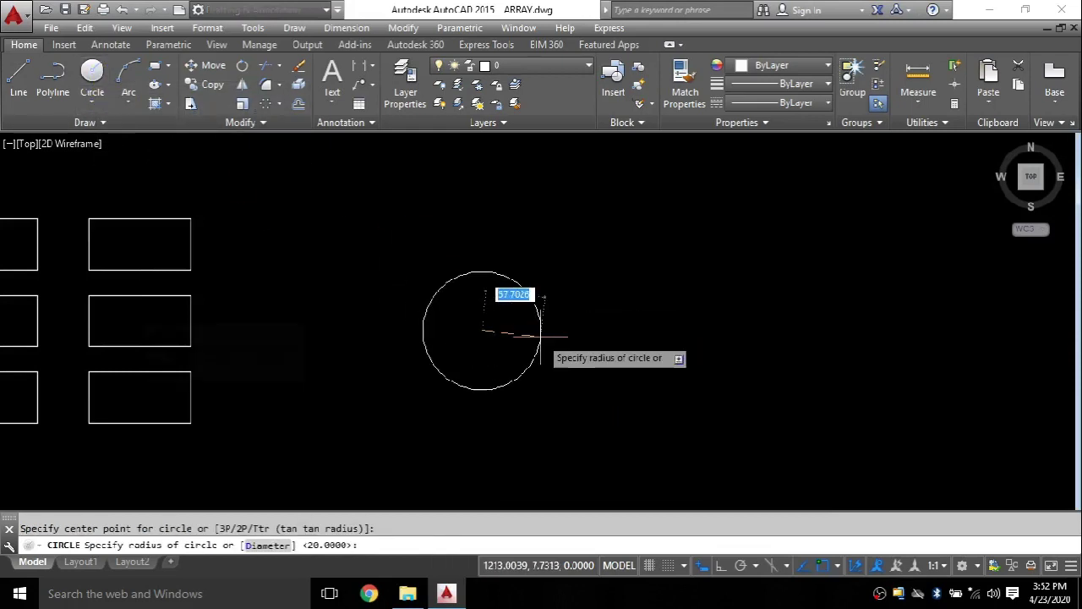
type("100")
key("Return")
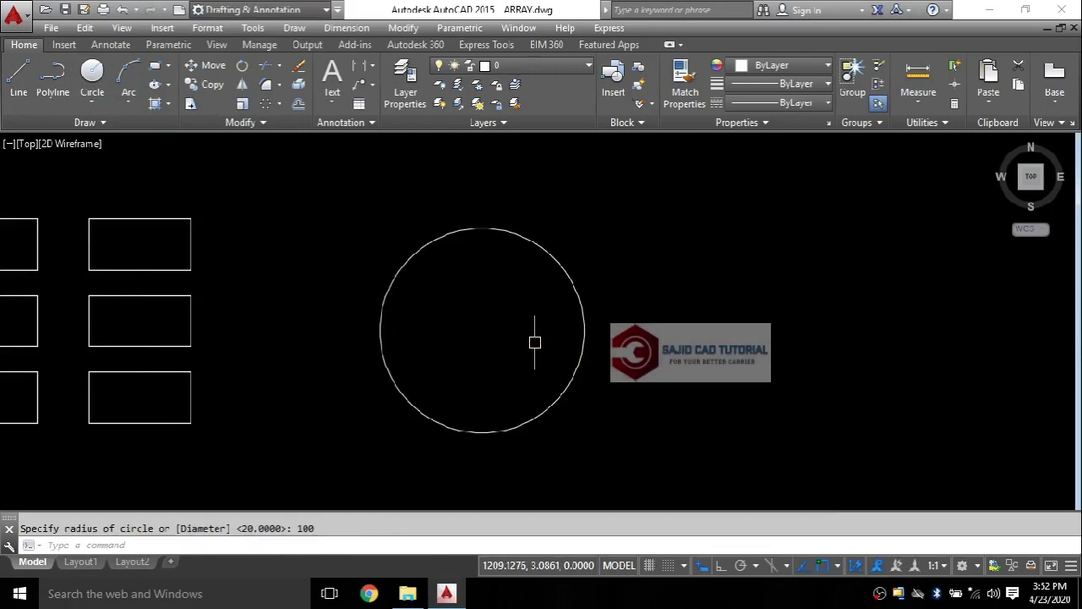
scroll(524, 347, "up", 3)
scroll(503, 288, "down", 3)
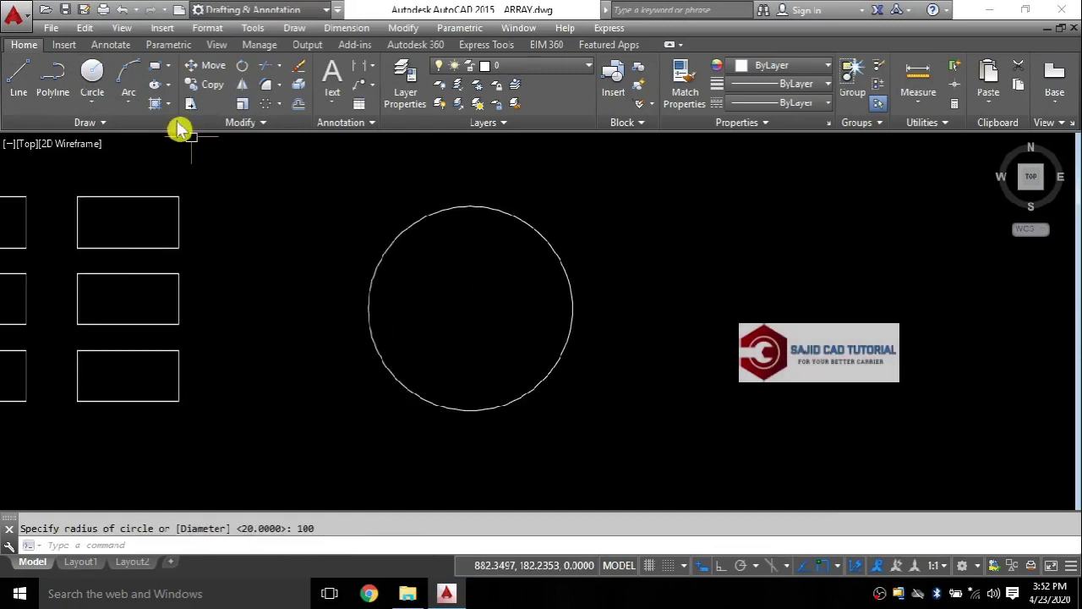
Draw a radius-20 circle centred on the big circle's bottom point
key("Return")
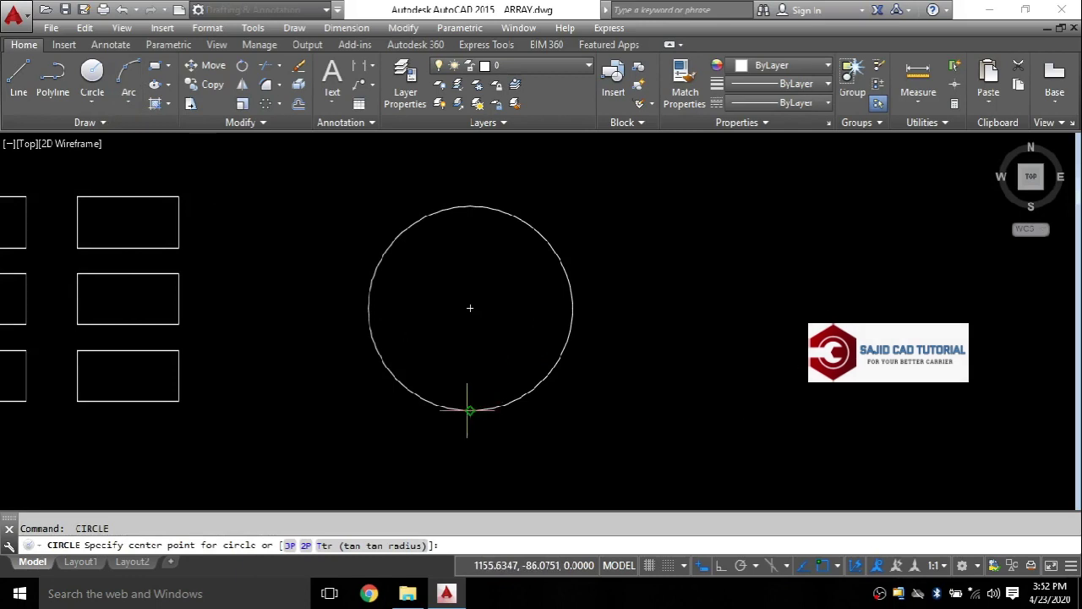
left_click(469, 410)
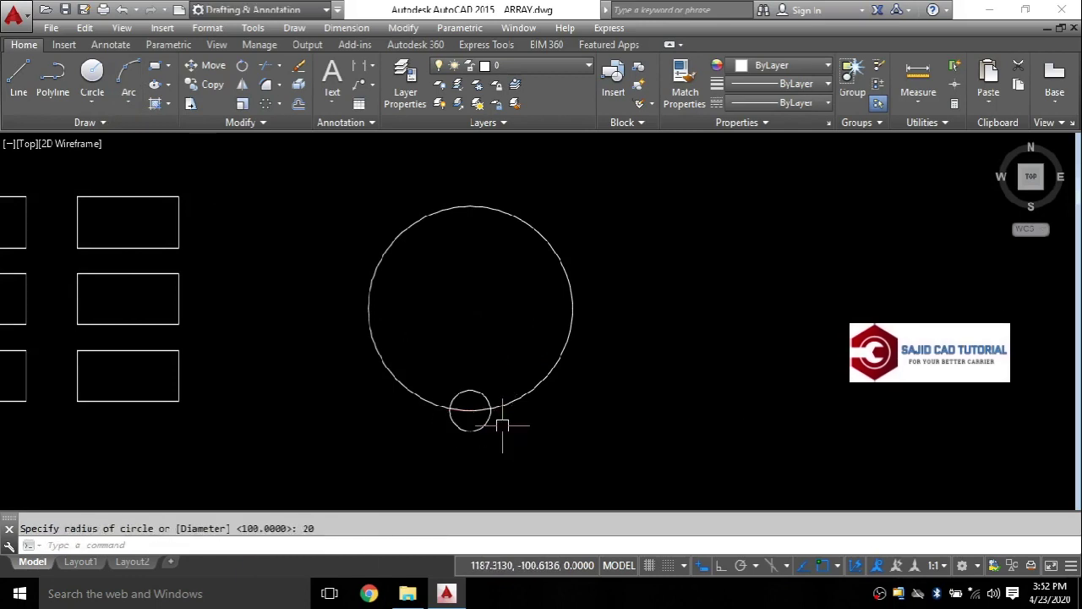
middle_click_drag(490, 309, 499, 312)
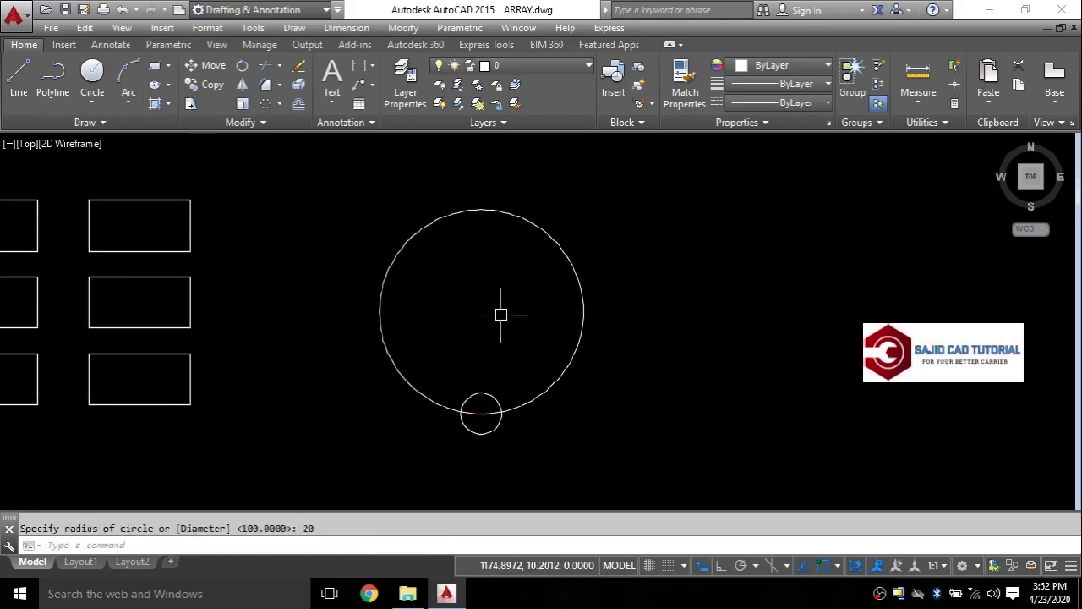
left_click(280, 105)
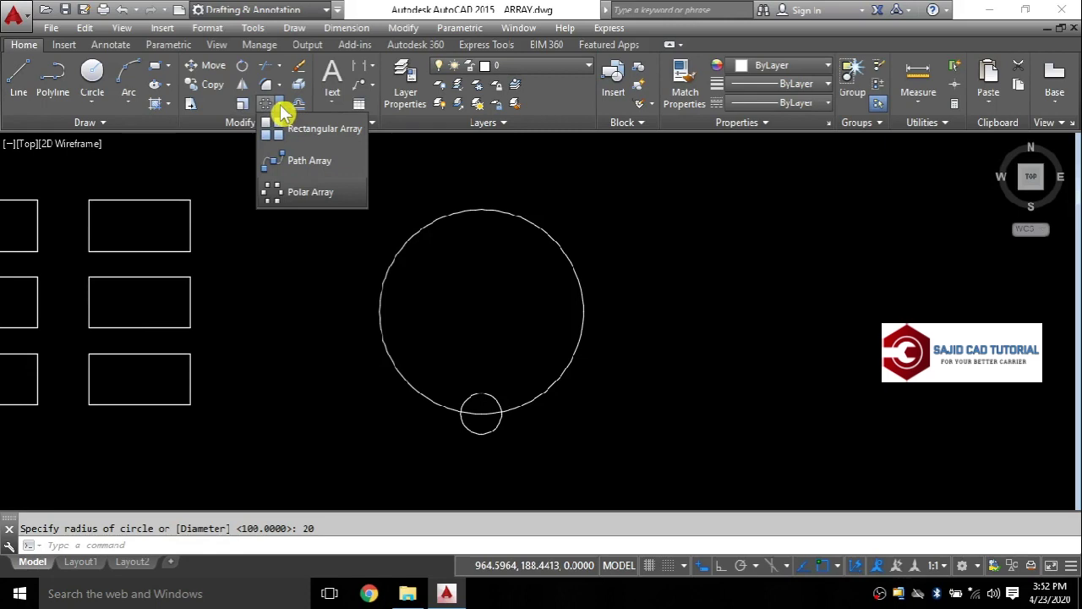
Polar-array the small circle around the big circle's centre, changing 8 items to 6
left_click(328, 193)
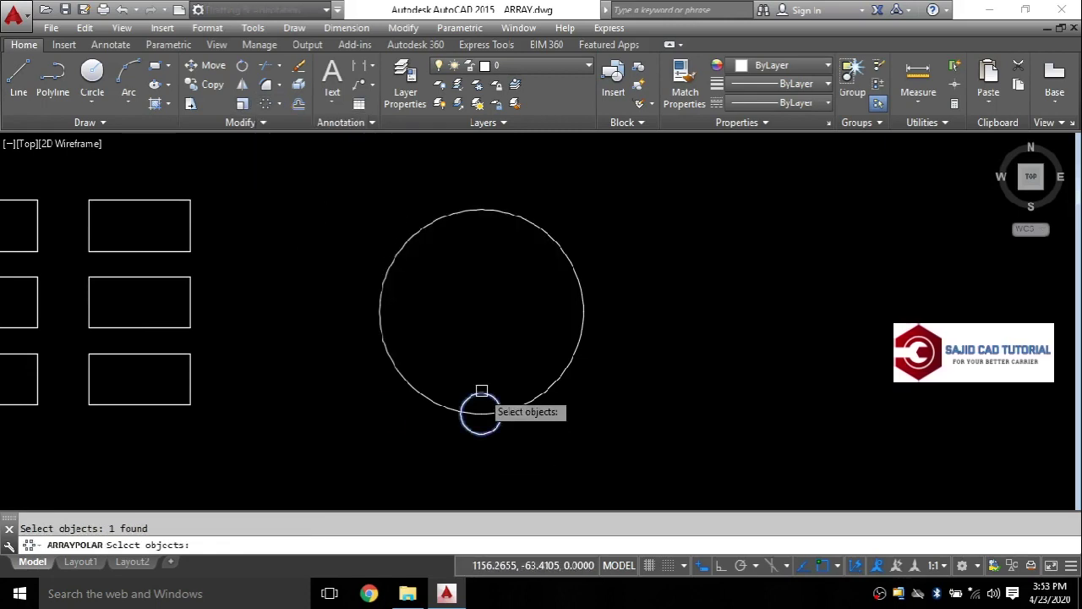
key("Return")
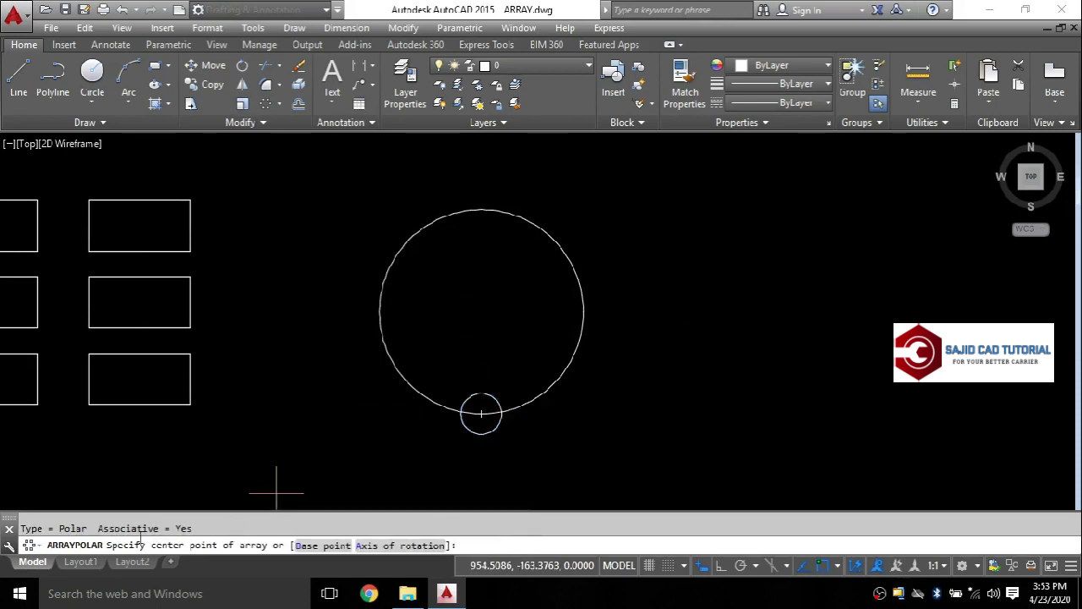
left_click(481, 312)
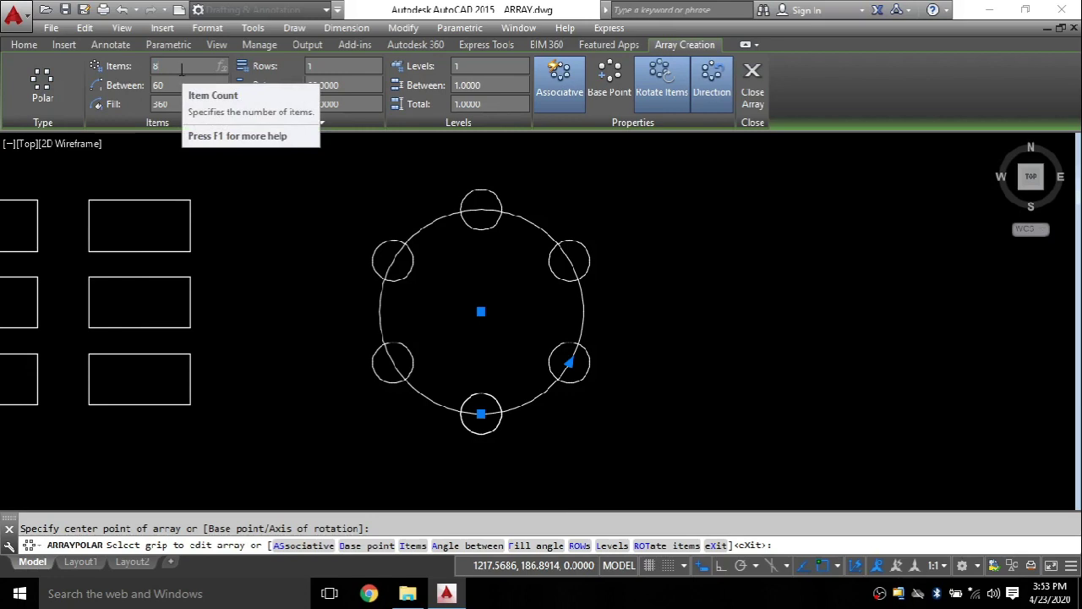
key("Return")
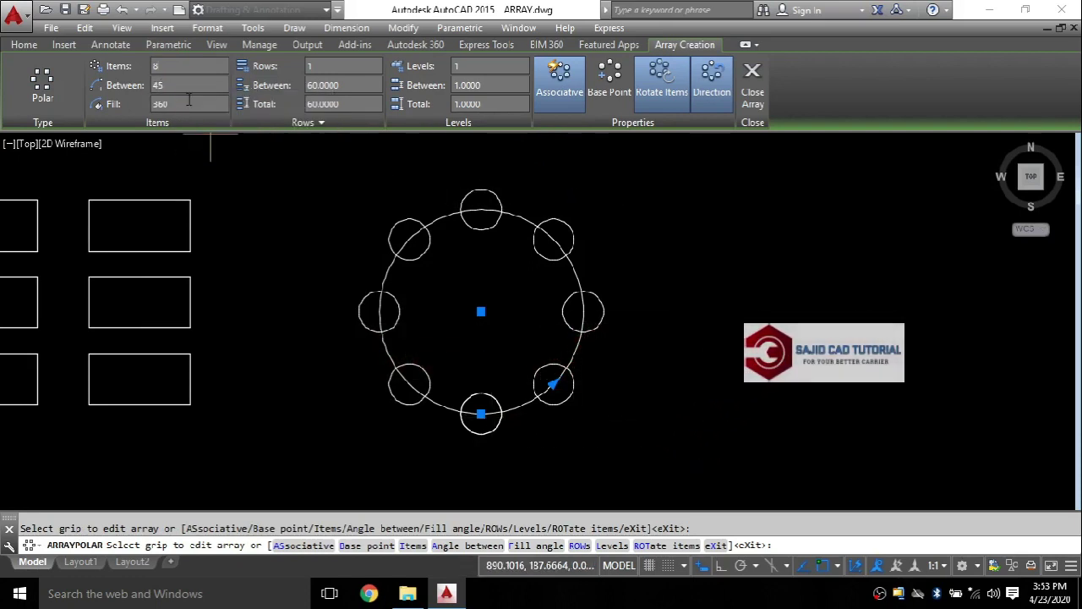
type("6")
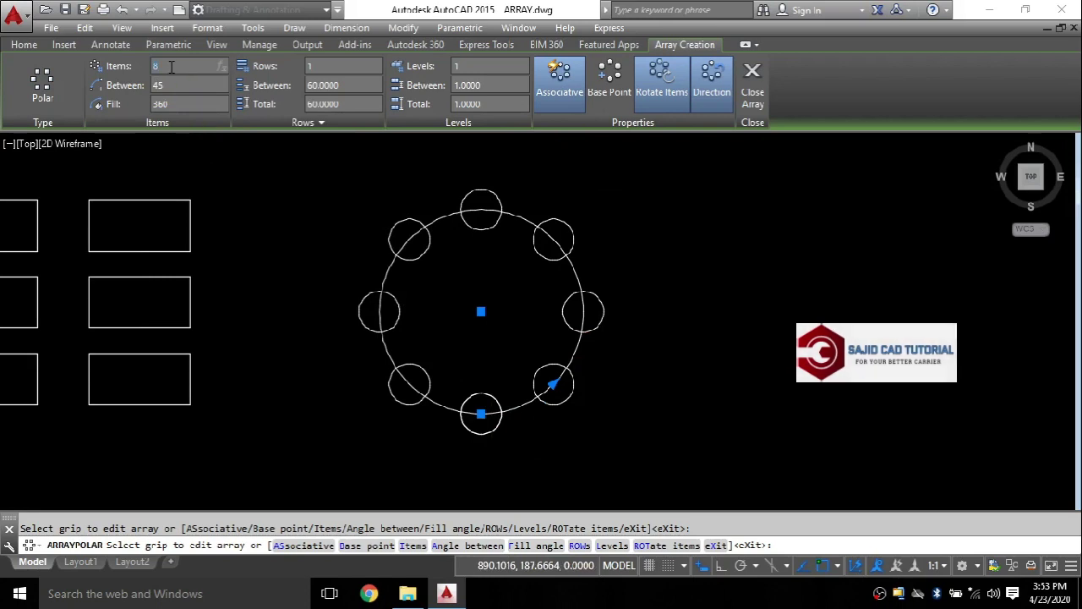
key("Return")
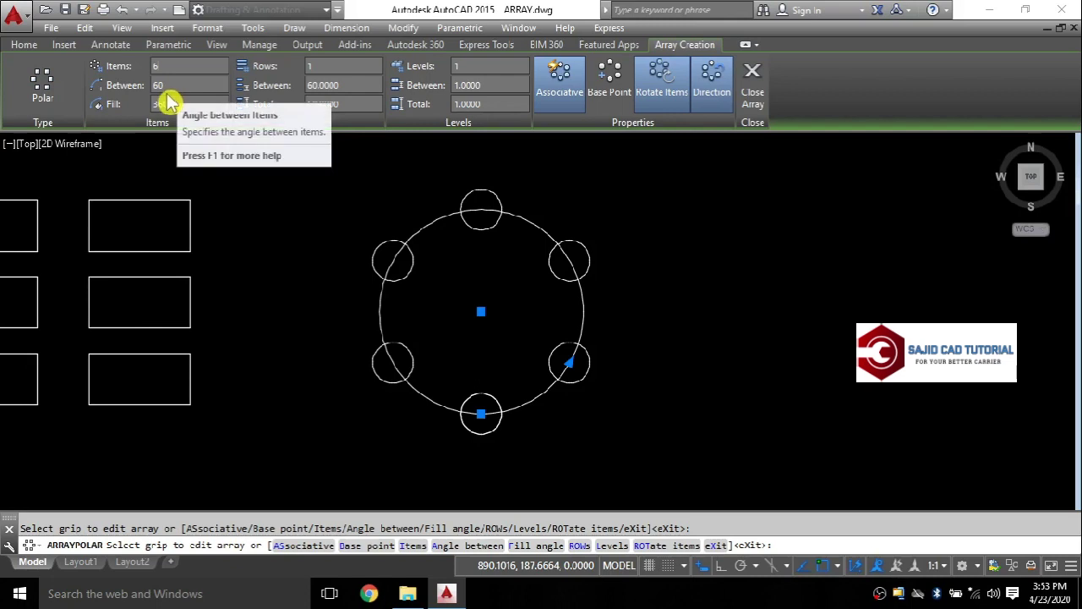
key("Escape")
type("pl")
key("Return")
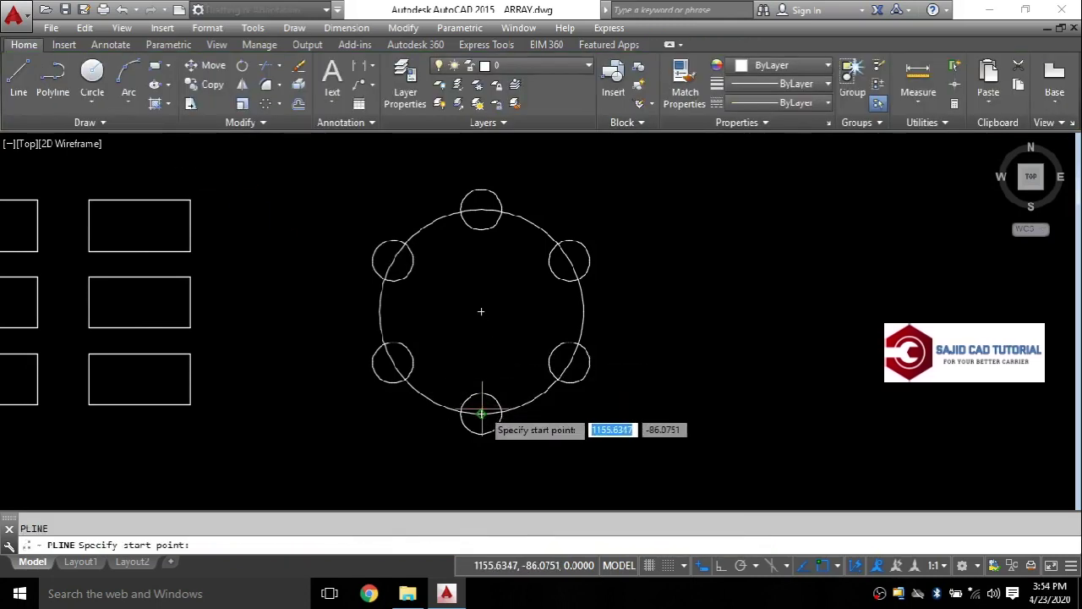
Draw a helper polyline through the circle centres and dimension the 60° angle between its segments
left_click(481, 413)
left_click(481, 311)
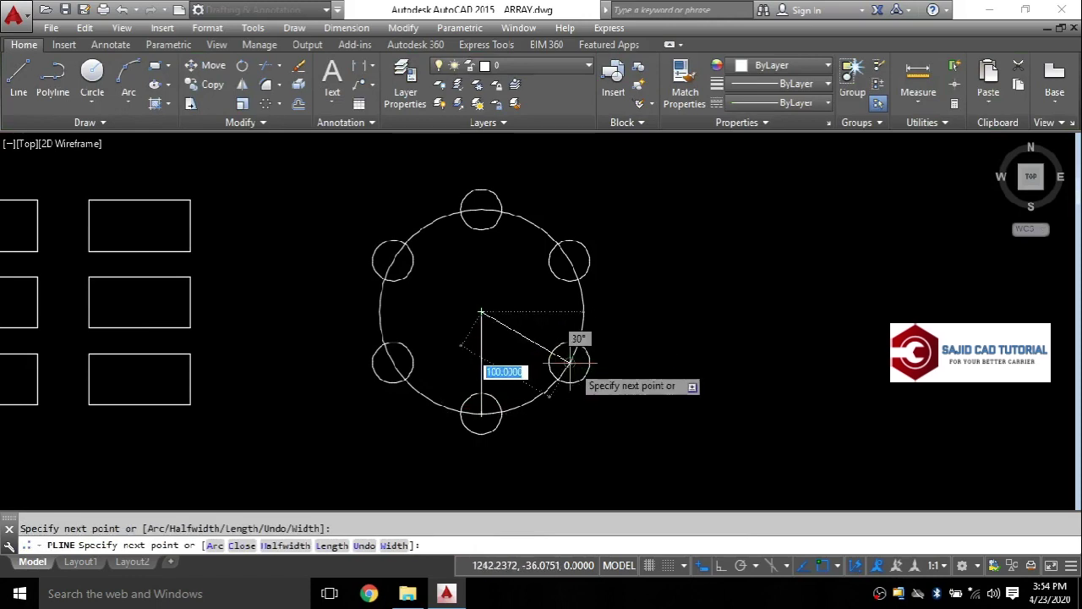
left_click(569, 361)
key("Escape")
type("dan")
key("Return")
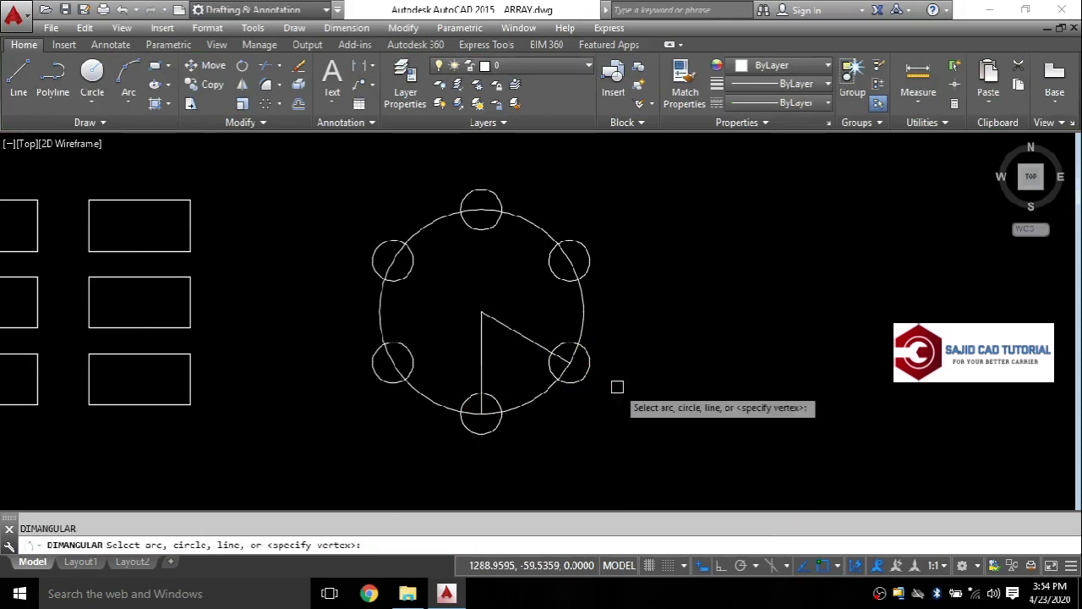
left_click(481, 349)
left_click(496, 320)
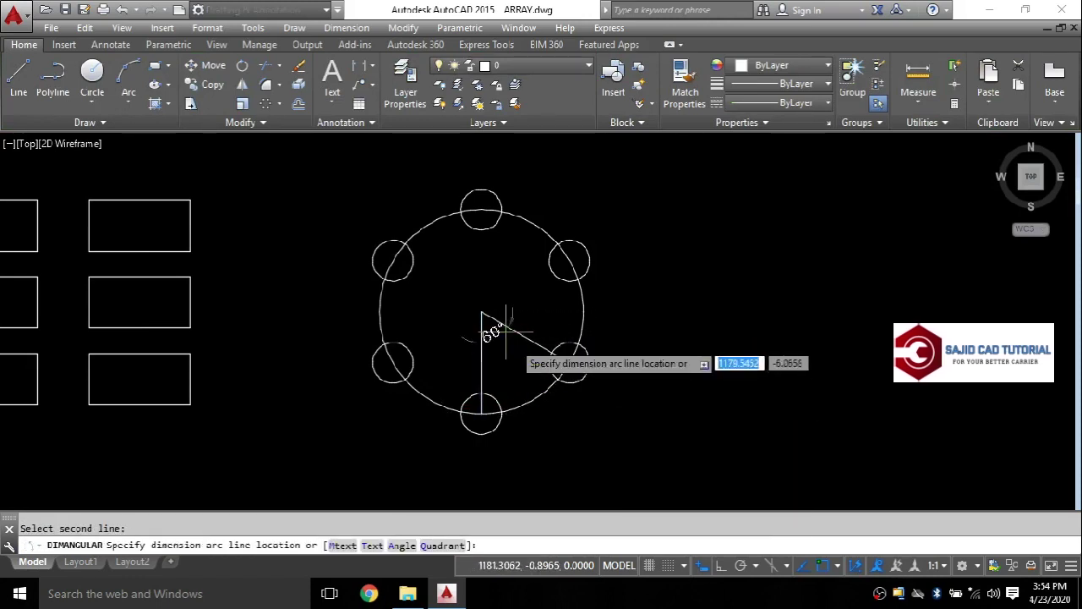
left_click(556, 438)
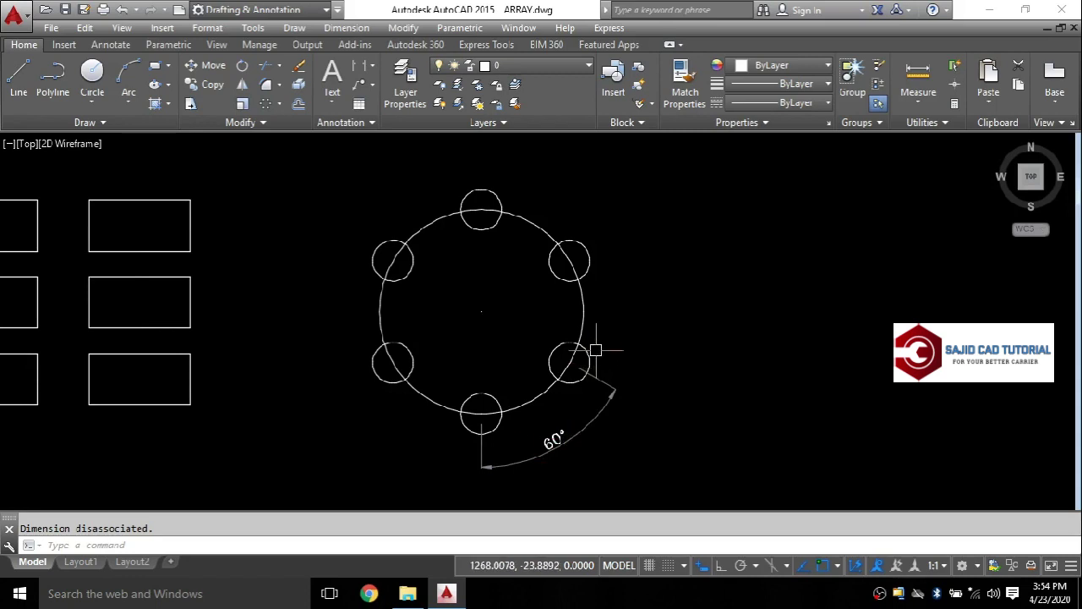
Delete the 60° dimension and select the polar array for editing
left_click(604, 413)
key("Delete")
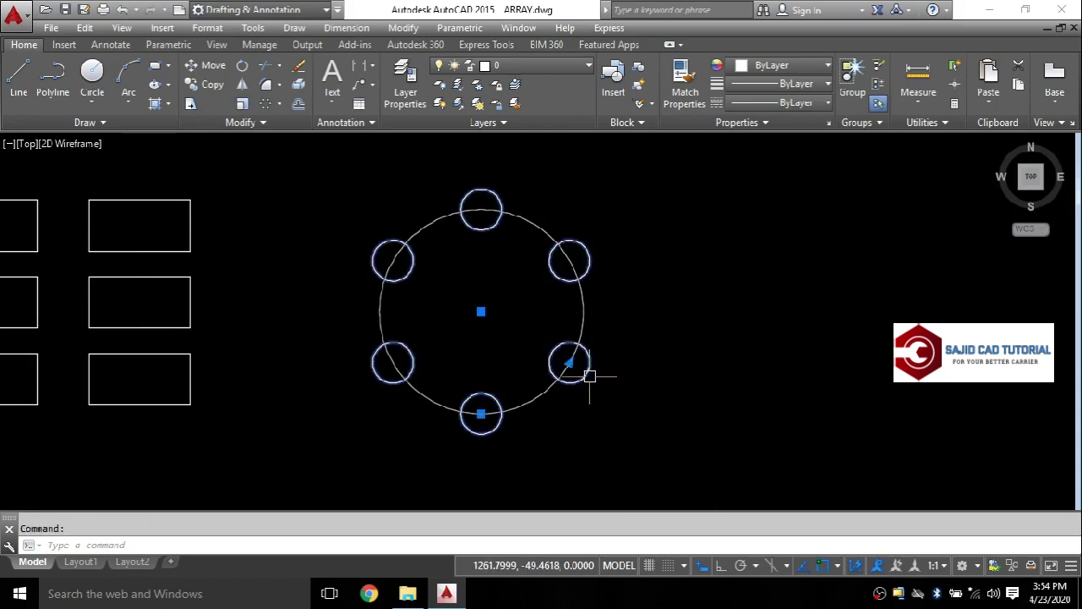
left_click(585, 368)
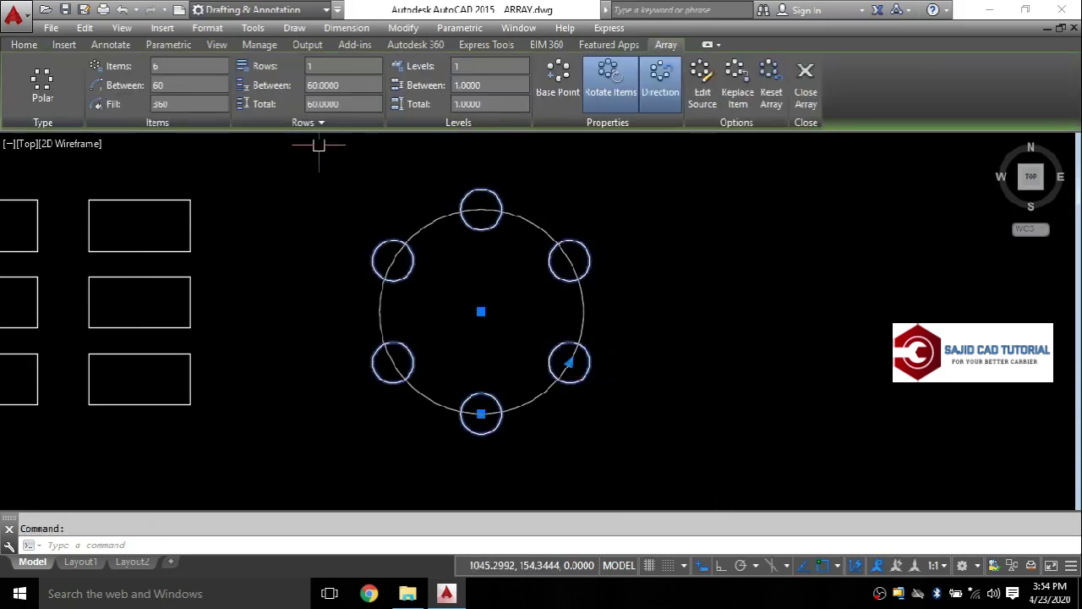
left_click(192, 102)
key("shift+Tab")
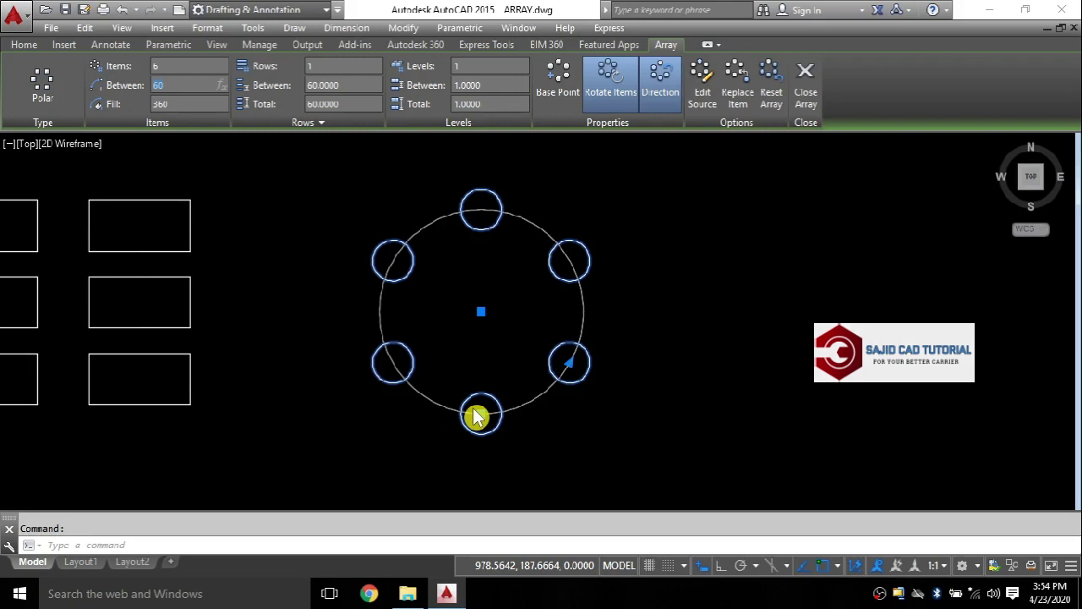
left_click(173, 102)
type("180")
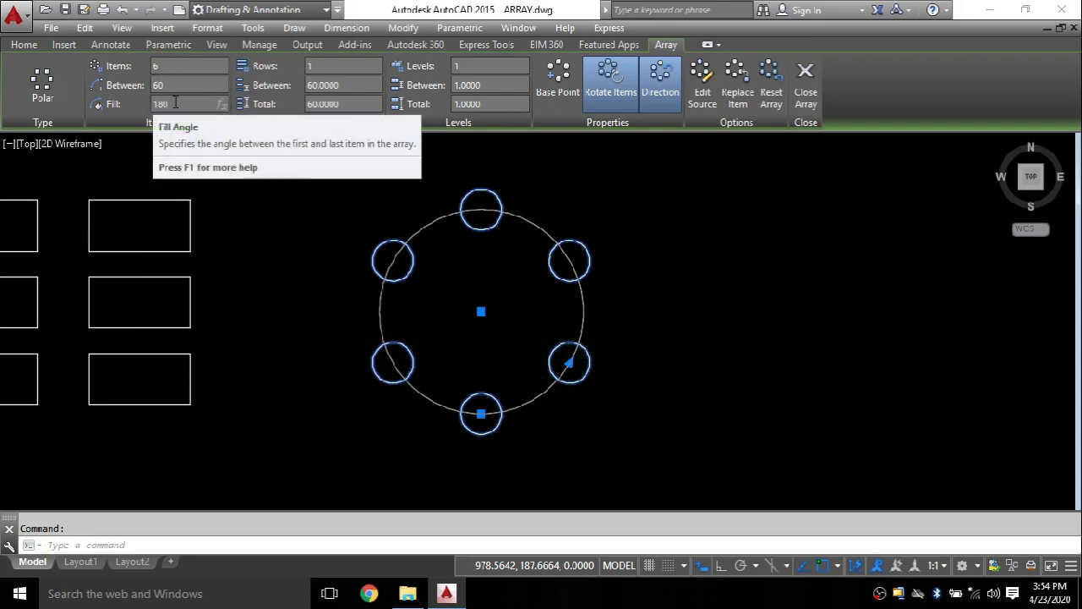
left_click(176, 84)
type("36")
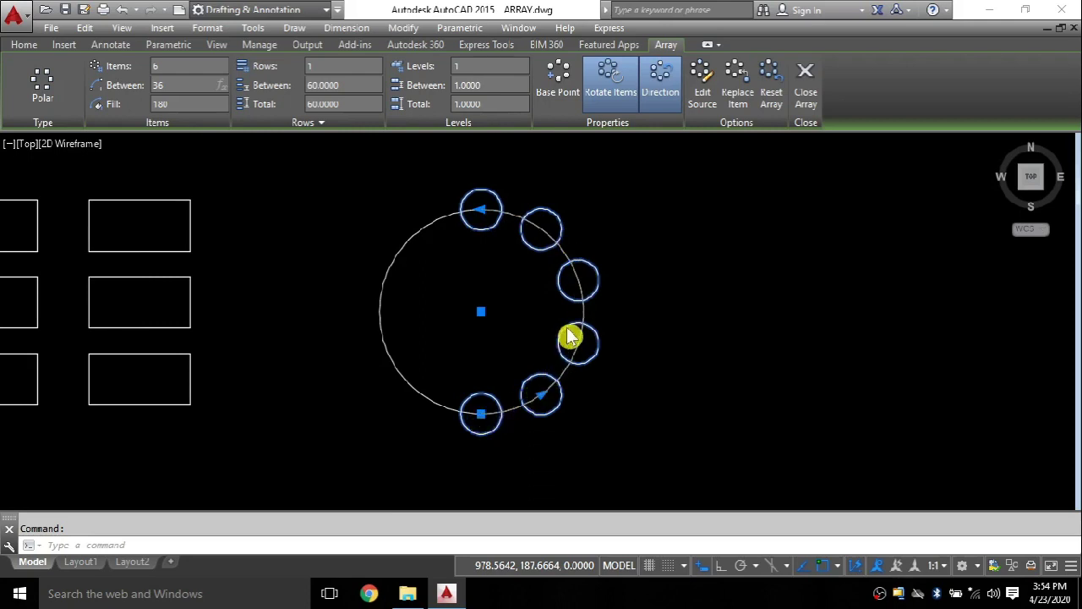
left_click(180, 102)
type("360")
key("Return")
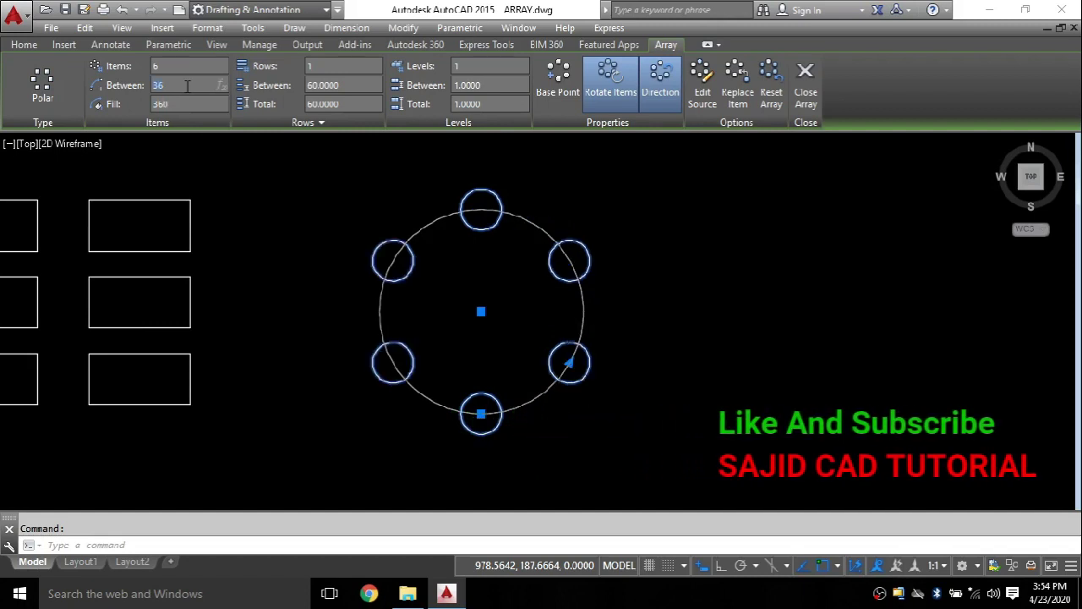
middle_click_drag(507, 304, 492, 329)
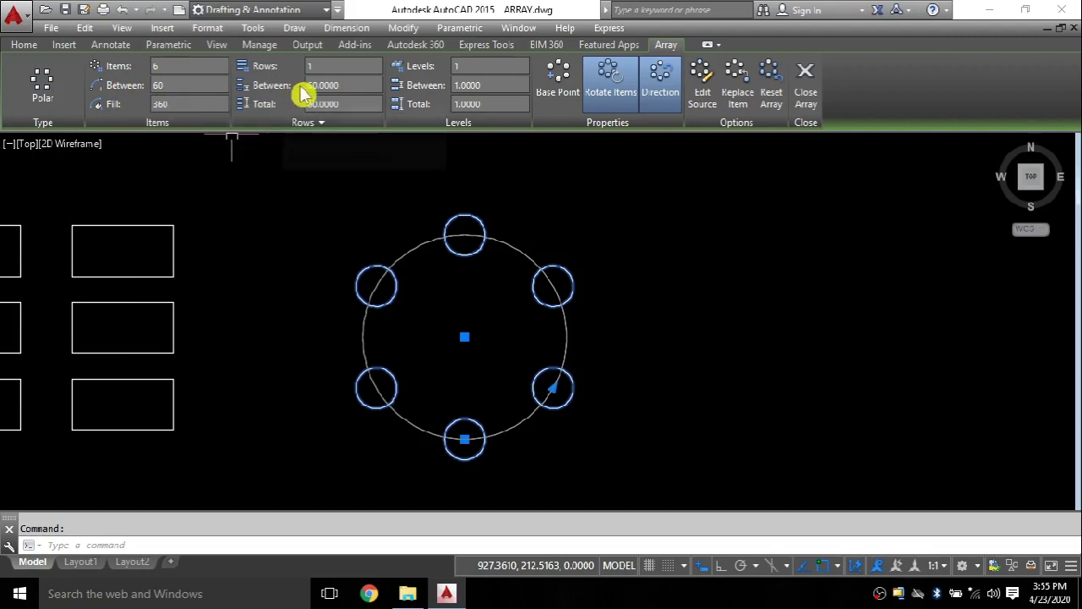
Set the polar array to 1 row and close array editing
left_click(328, 65)
type("3")
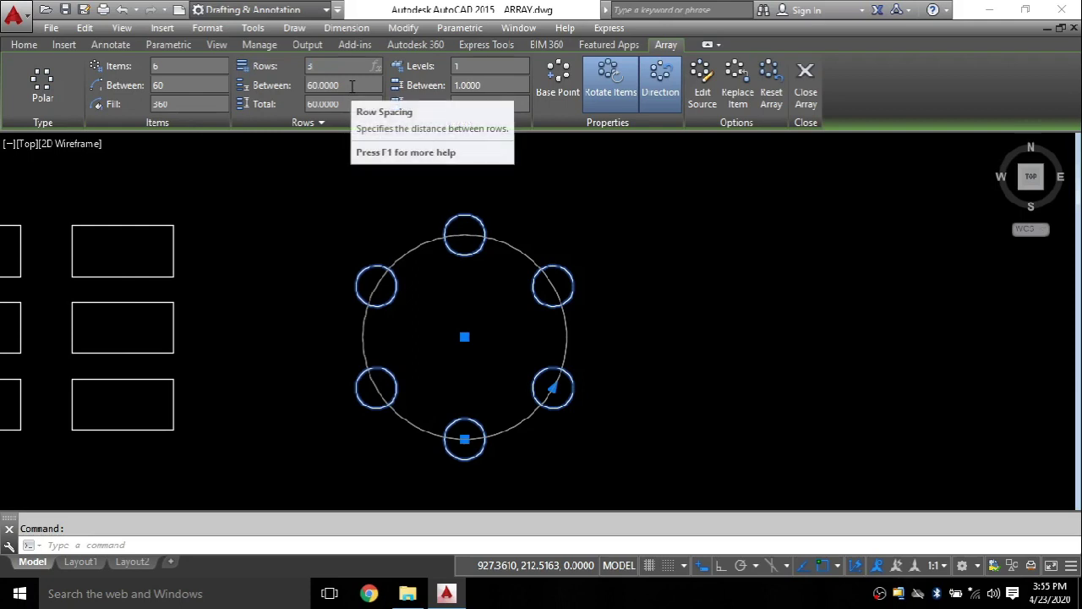
left_click(352, 86)
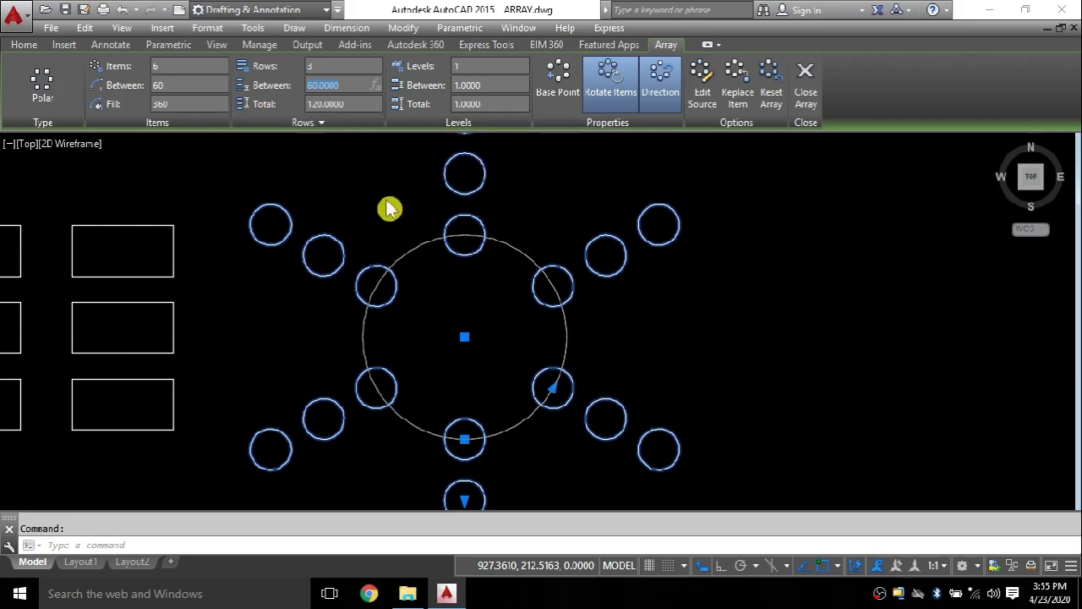
scroll(461, 296, "down", 2)
middle_click_drag(463, 316, 417, 326)
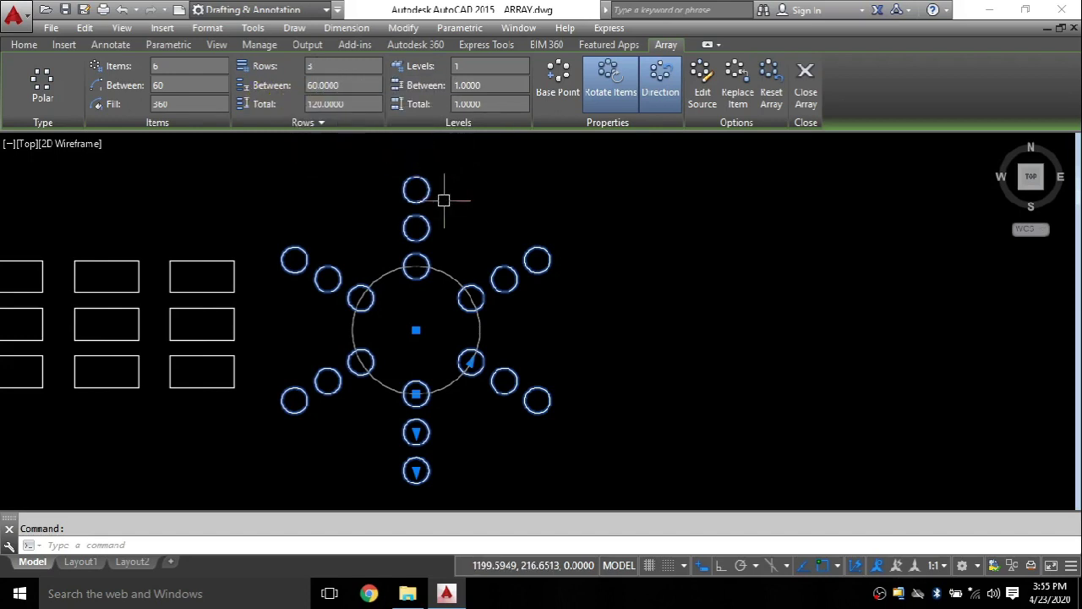
scroll(472, 309, "up", 2)
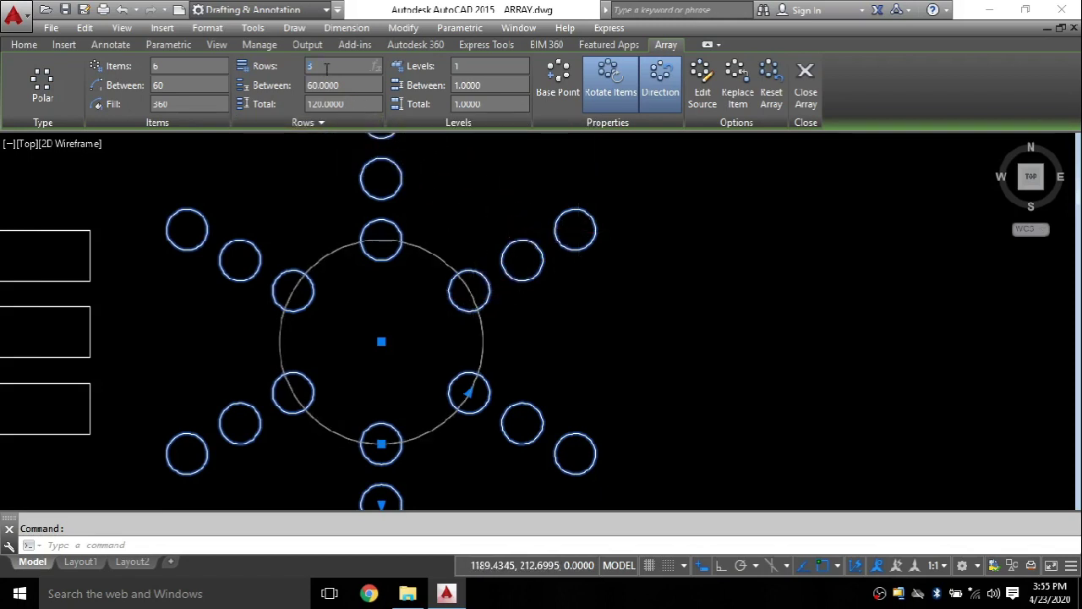
type("1")
key("Tab")
scroll(630, 254, "down", 2)
mouse_move(626, 243)
middle_mouse_down()
mouse_move(544, 244)
mouse_move(574, 246)
middle_mouse_up()
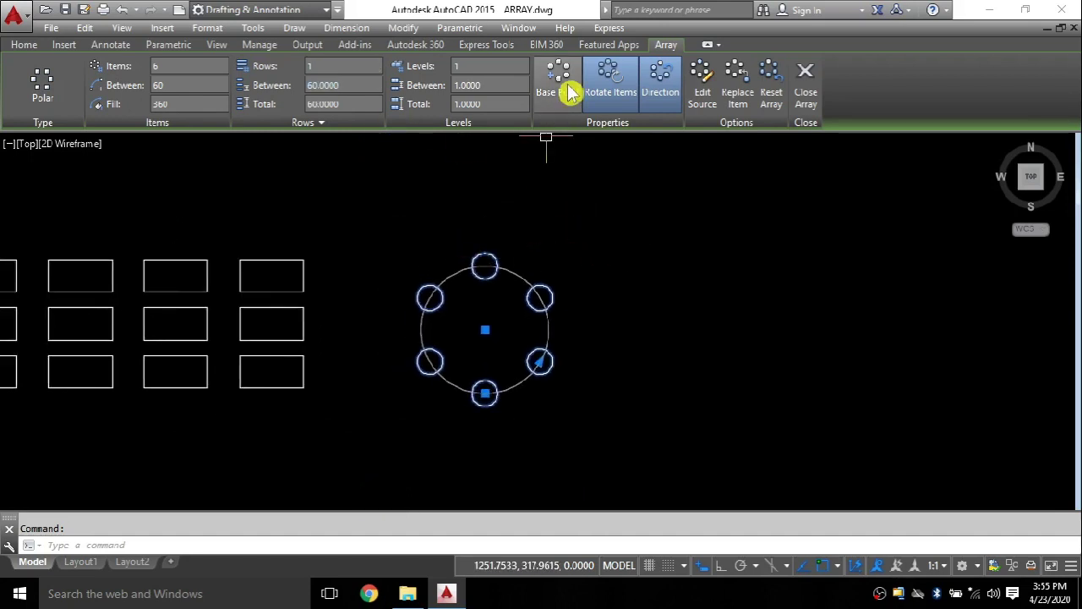
middle_click_drag(429, 254, 465, 251)
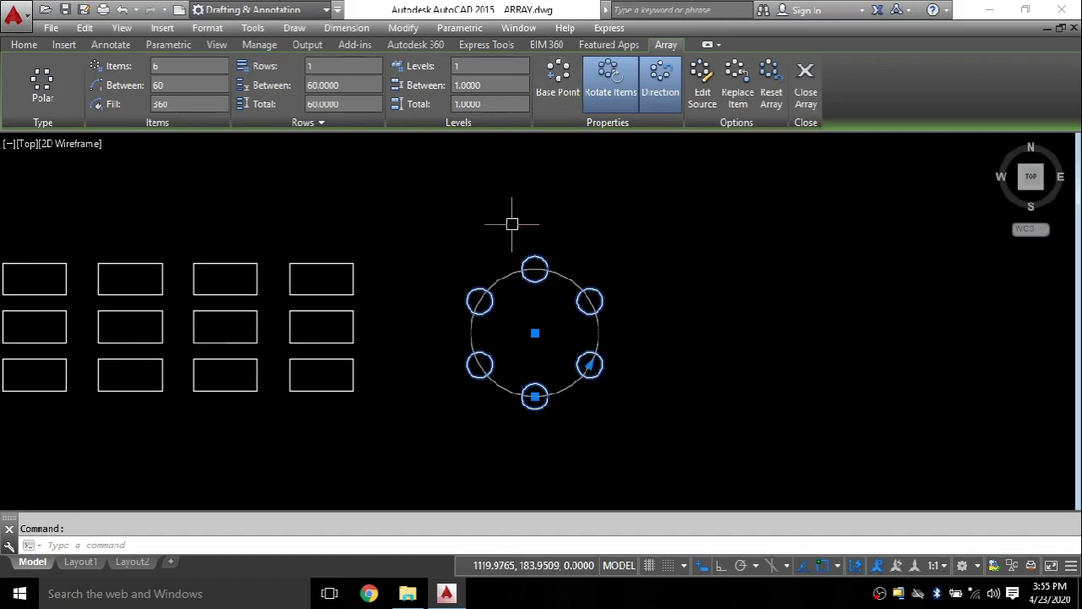
left_click(808, 89)
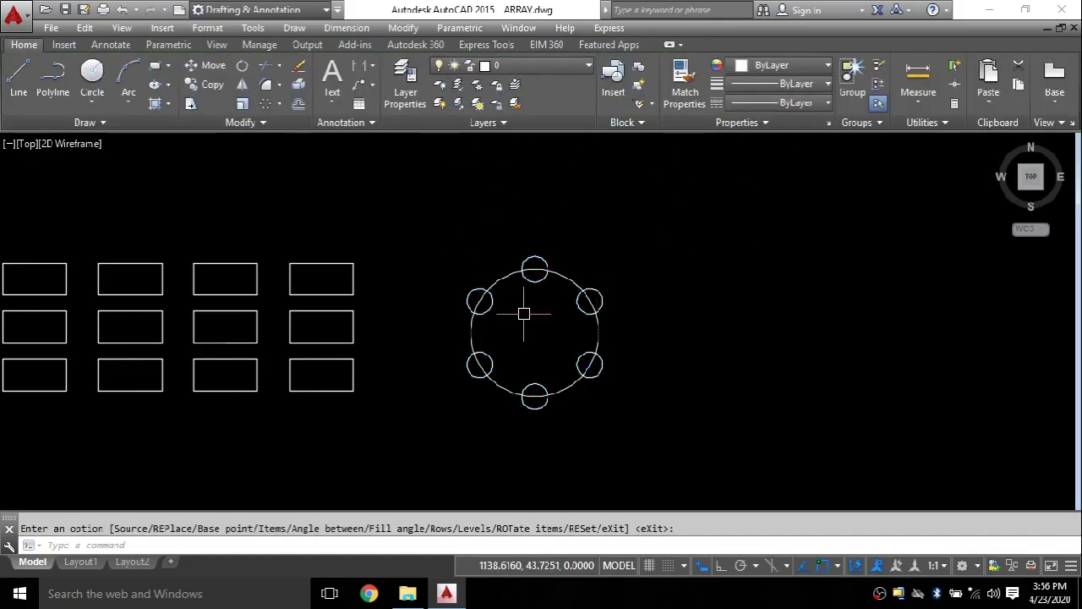
Frame the circle pattern with empty space to its right
middle_click_drag(606, 322, 564, 318)
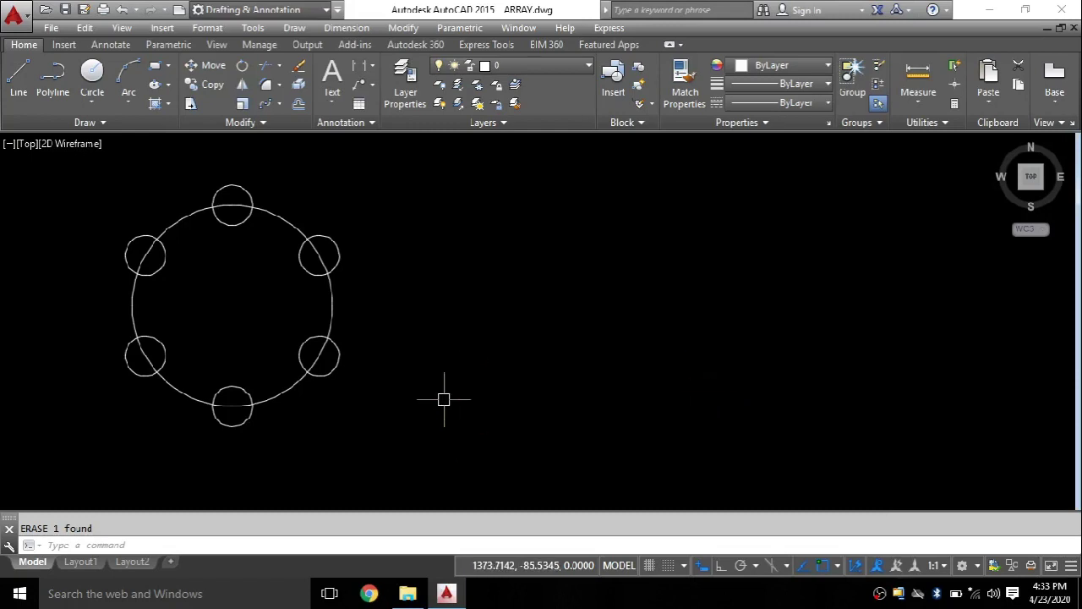
scroll(465, 348, "down", 2)
middle_click_drag(462, 346, 362, 362)
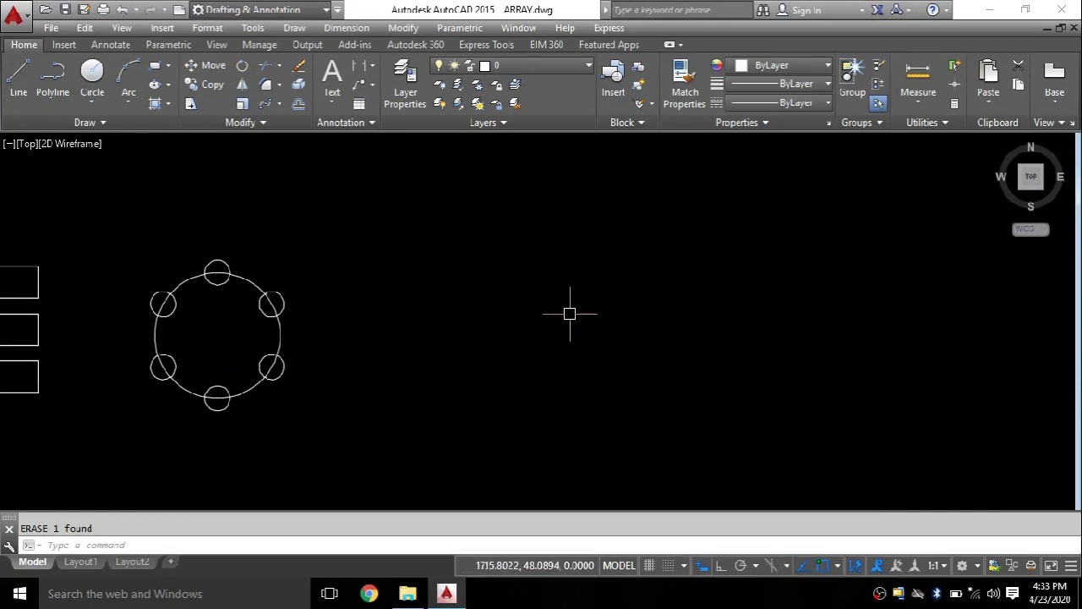
scroll(293, 340, "up", 2)
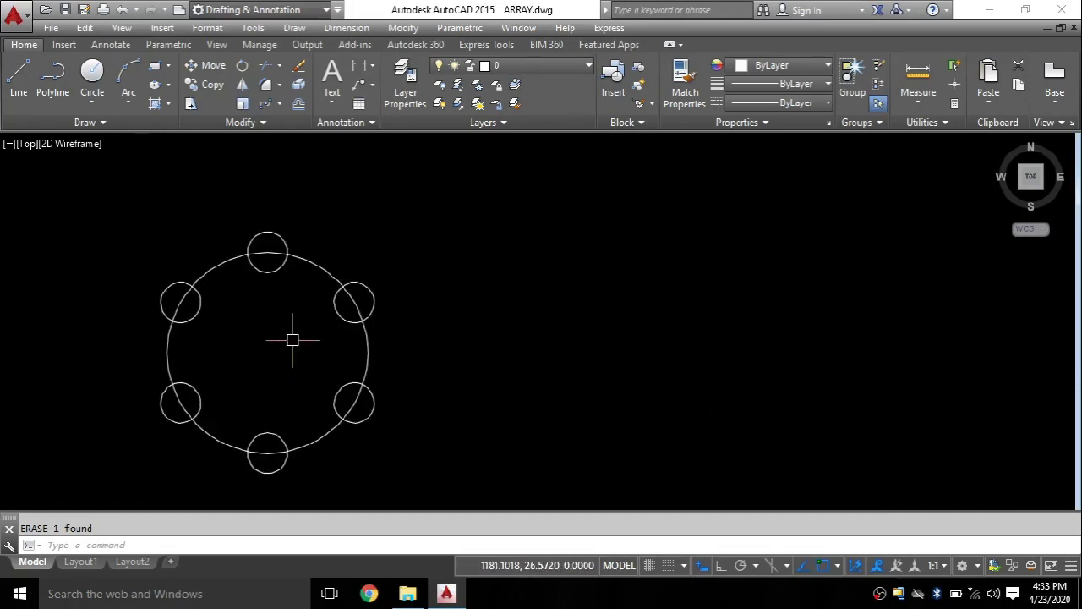
middle_click_drag(290, 340, 206, 331)
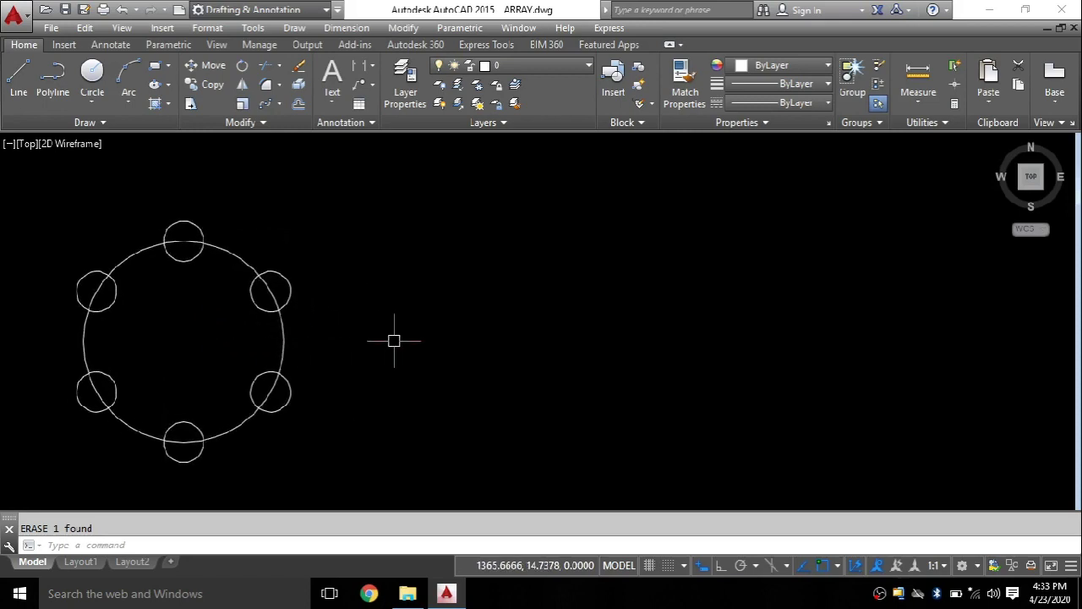
Draw a spline from the circle pattern's centre through crest, trough and crest points to the right
type("SPL")
key("Return")
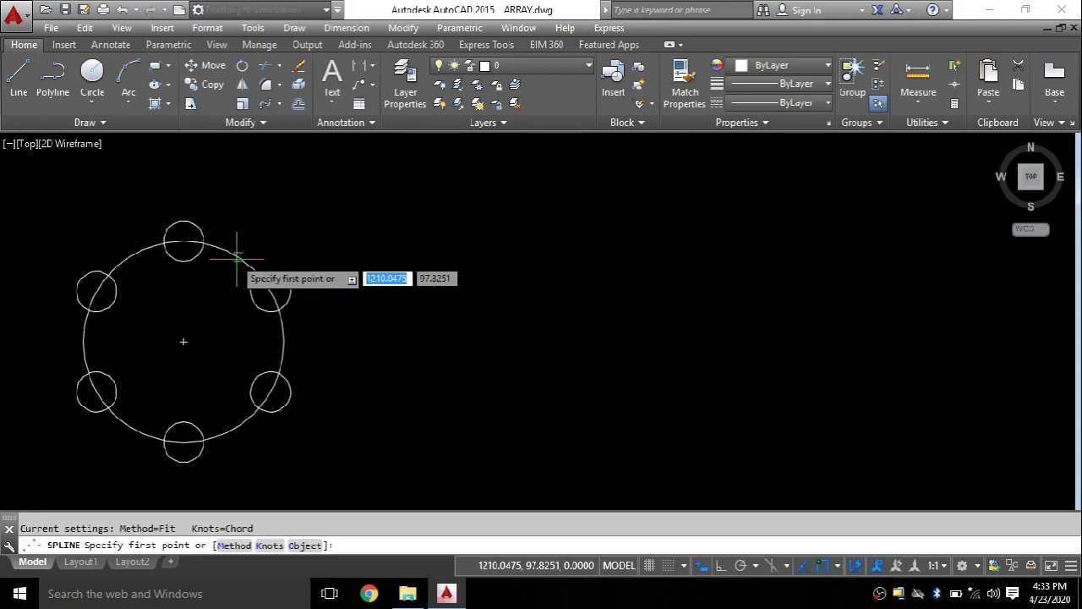
left_click(184, 342)
scroll(183, 341, "down", 2)
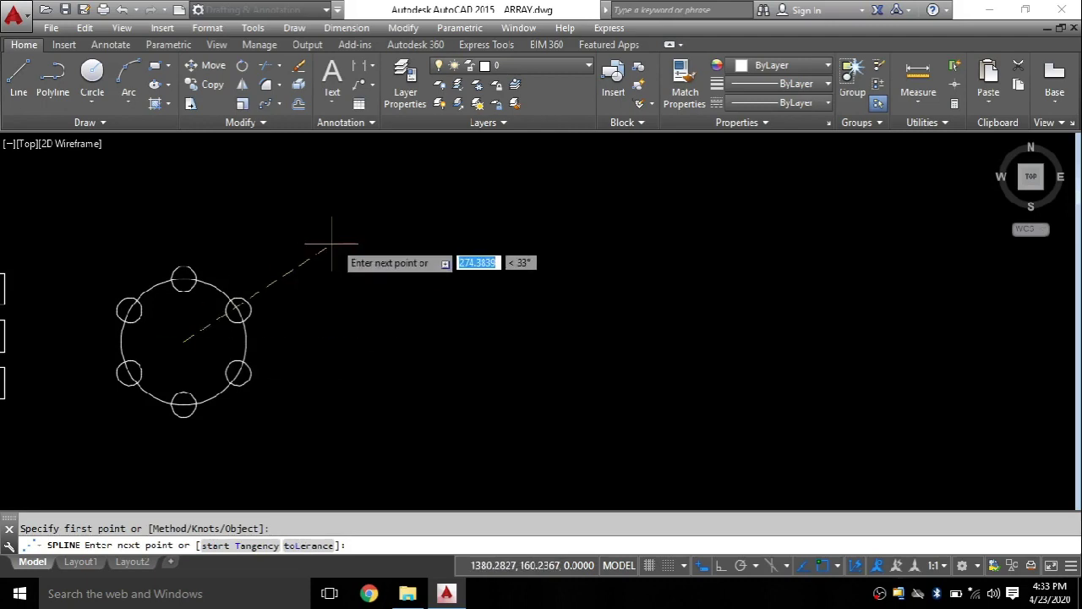
scroll(381, 221, "down", 2)
left_click(382, 221)
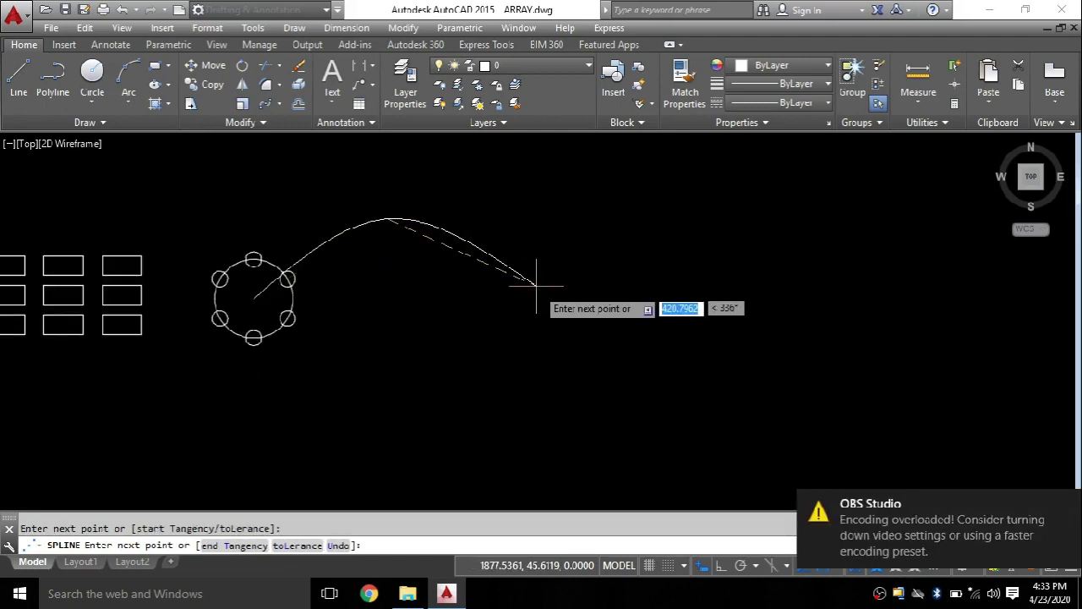
left_click(536, 286)
left_click(668, 205)
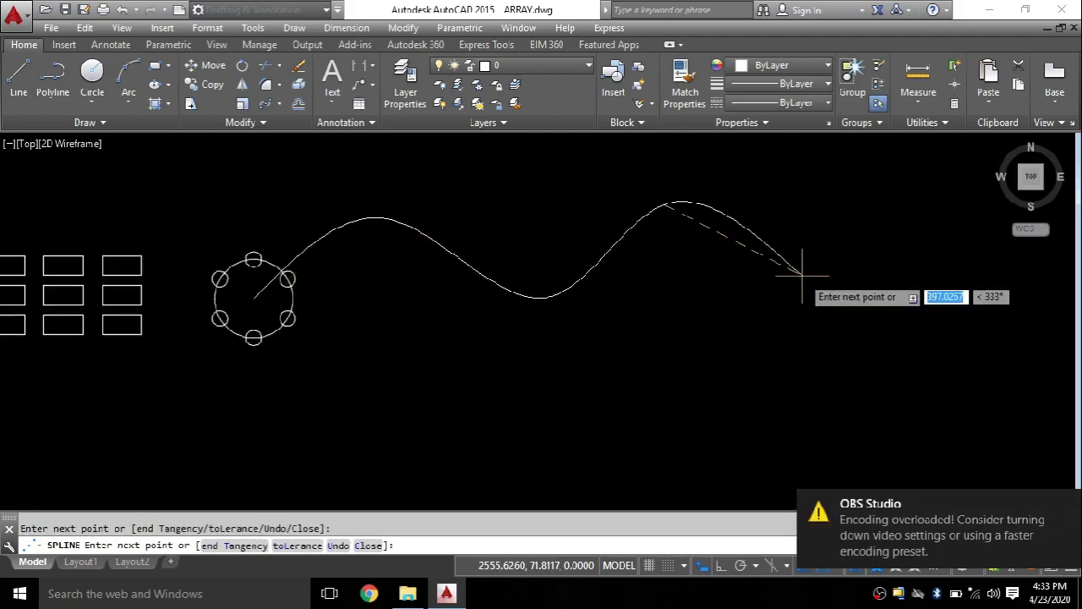
key("Return")
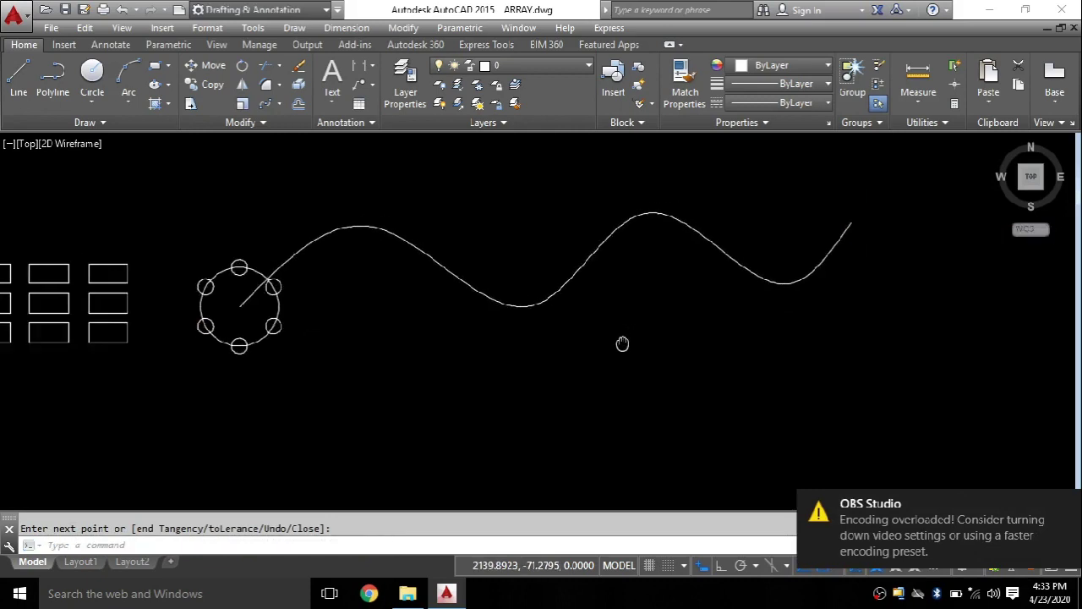
mouse_move(623, 338)
middle_mouse_down()
mouse_move(370, 331)
mouse_move(310, 343)
middle_mouse_up()
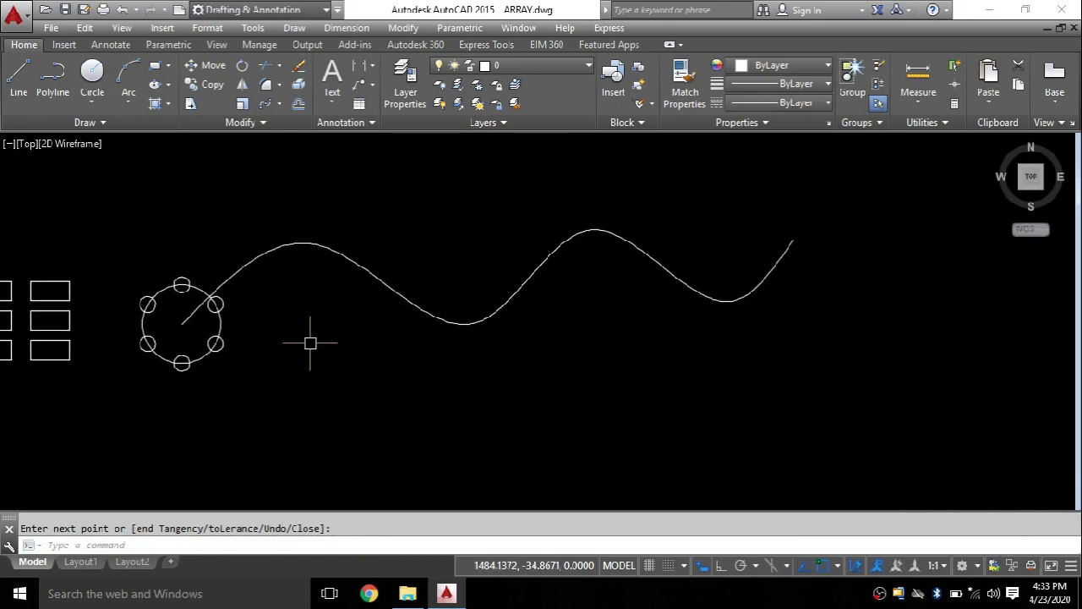
left_click(280, 104)
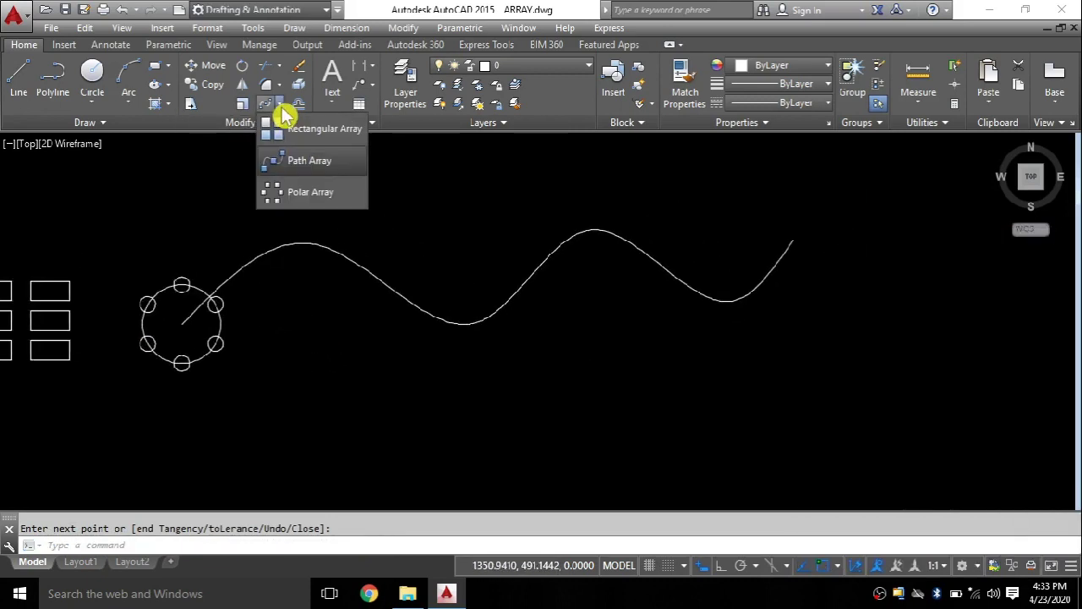
Path-array the large circle and its six small circles along the wavy spline
left_click(340, 168)
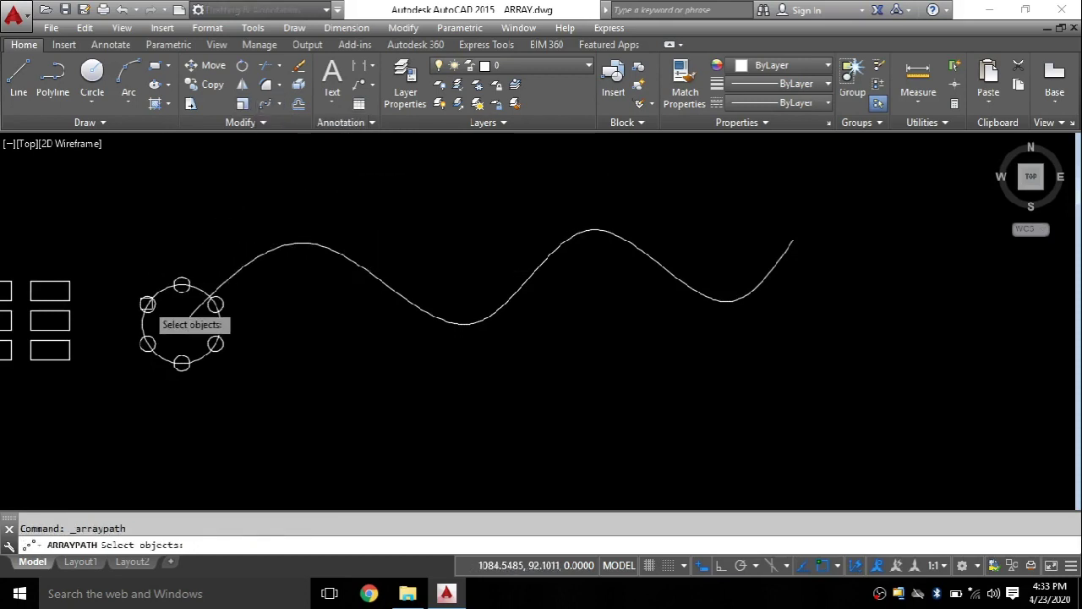
left_click(123, 252)
left_click(248, 375)
key("Return")
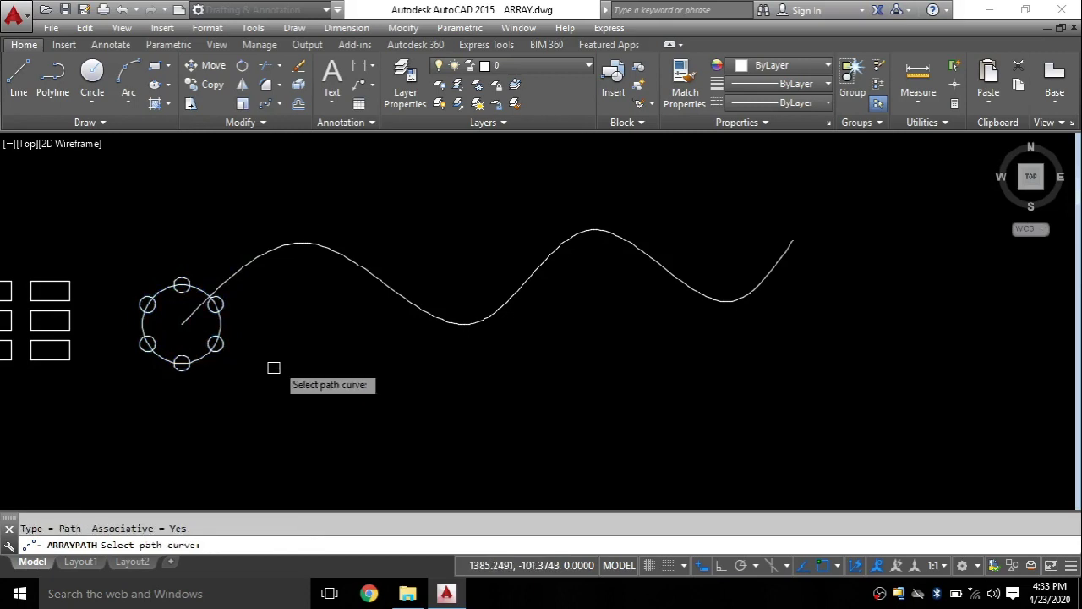
left_click(313, 245)
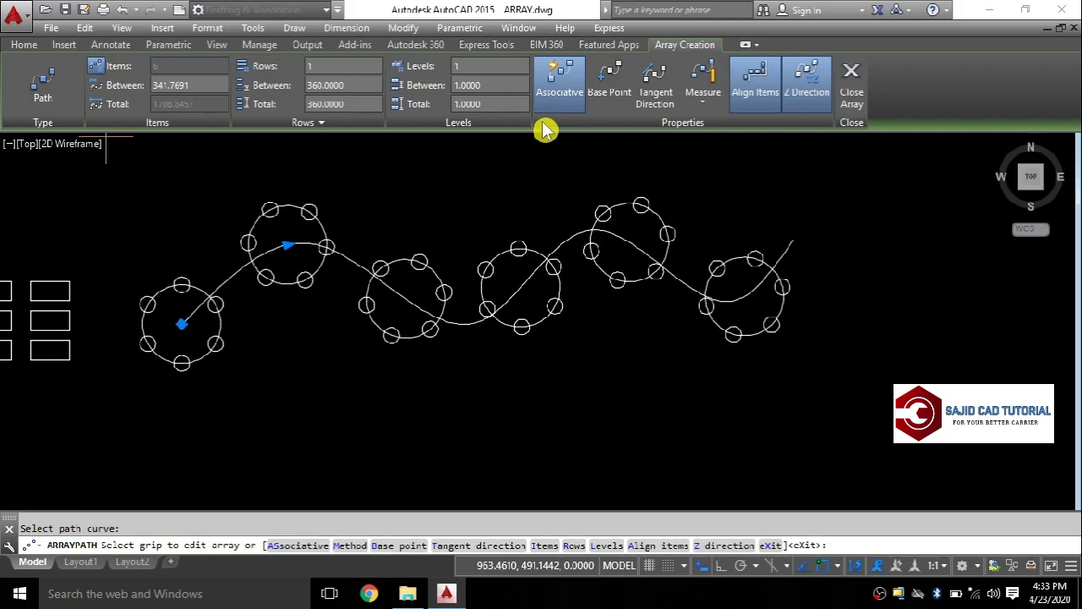
left_click(709, 109)
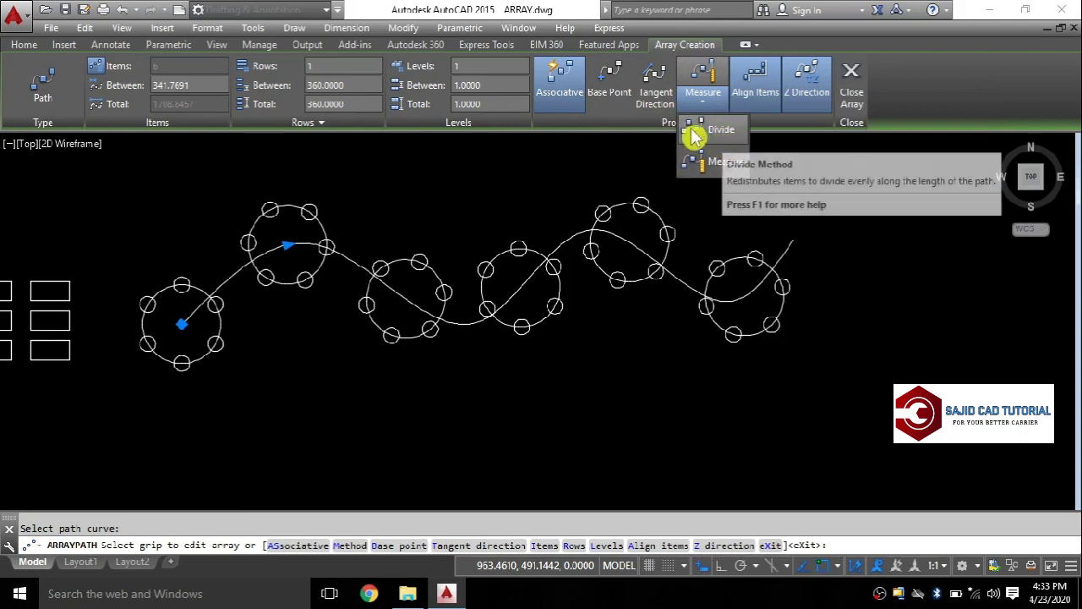
Keep the Measure method and space the circle patterns 250 apart along the spline
left_click(698, 112)
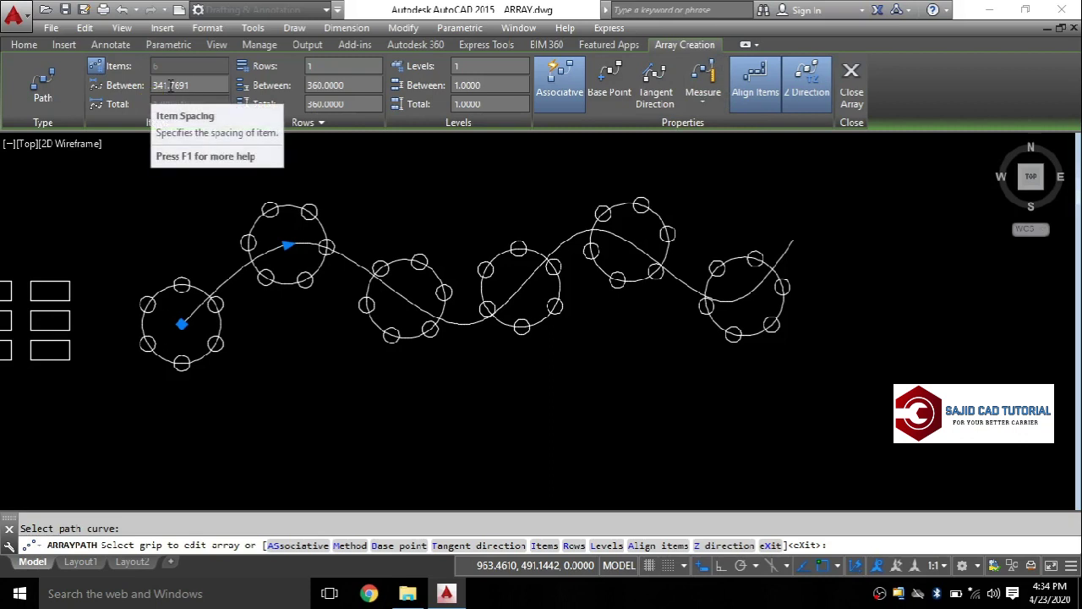
left_click(212, 87)
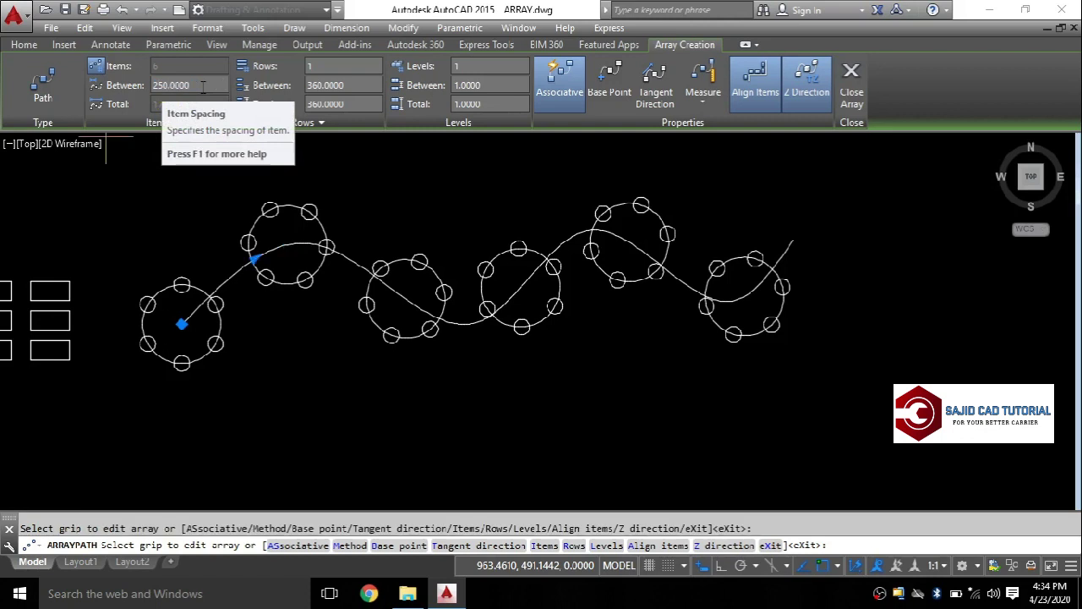
key("Return")
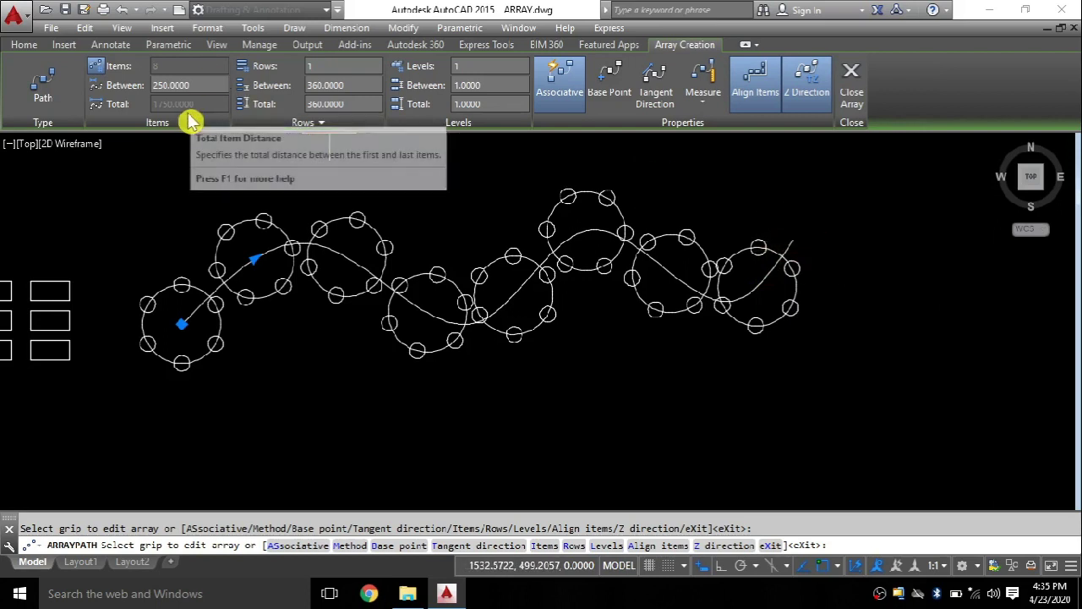
left_click(703, 103)
Switch the path array to Divide and try 6 and 4 items before settling on 7
left_click(730, 144)
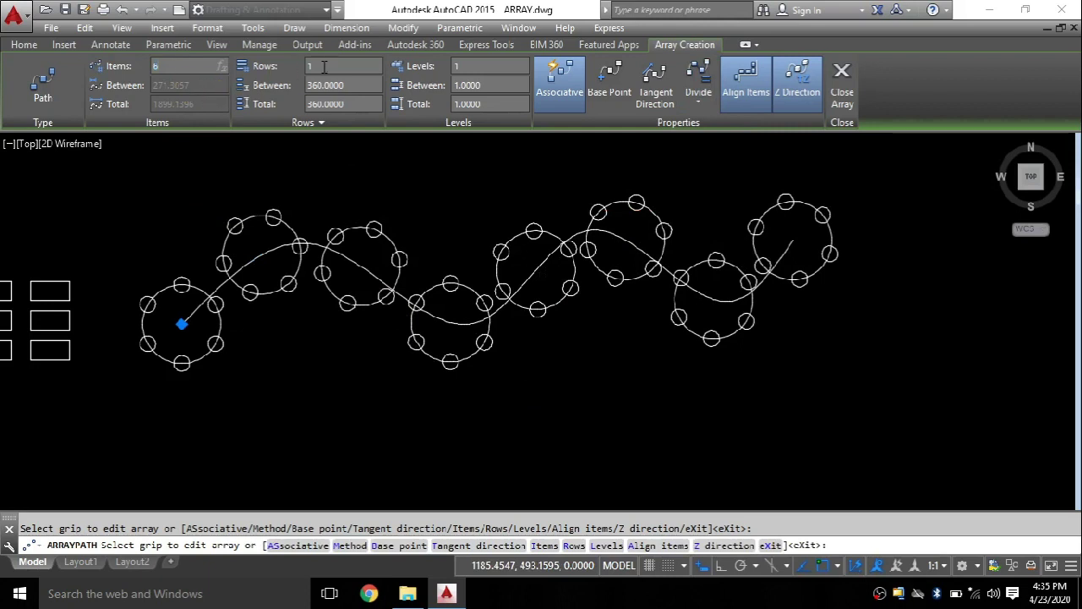
key("Return")
mouse_move(465, 372)
middle_mouse_down()
mouse_move(475, 385)
mouse_move(437, 399)
middle_mouse_up()
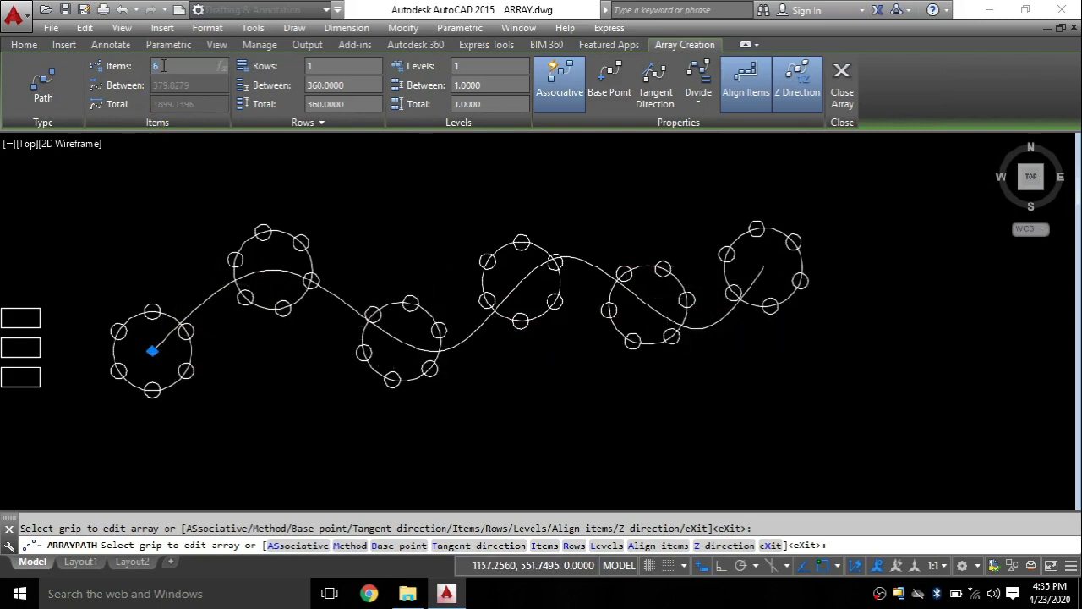
type("4")
key("Return")
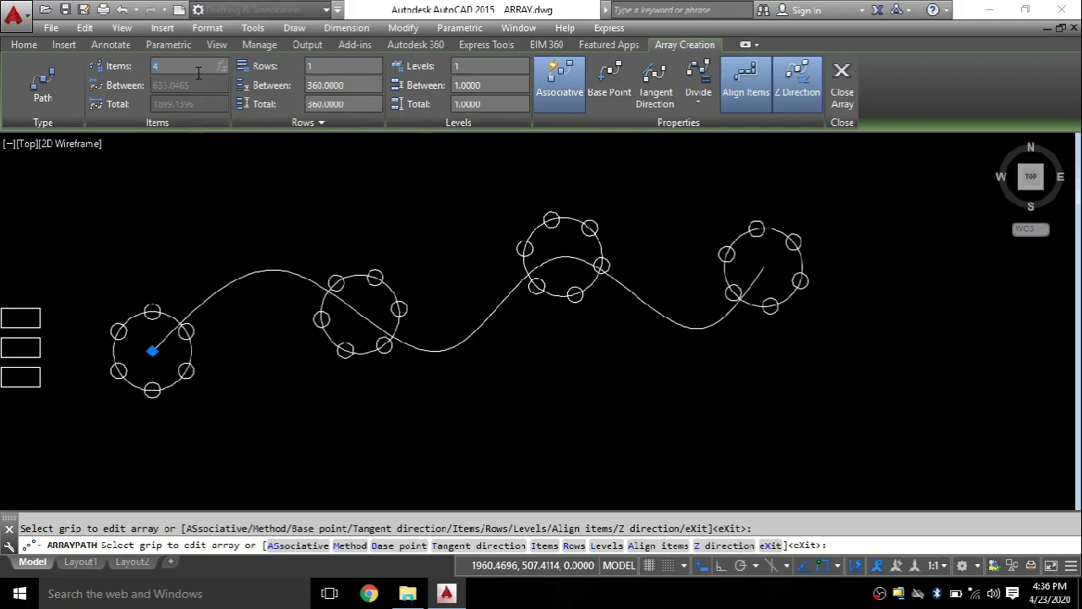
type("7")
key("Return")
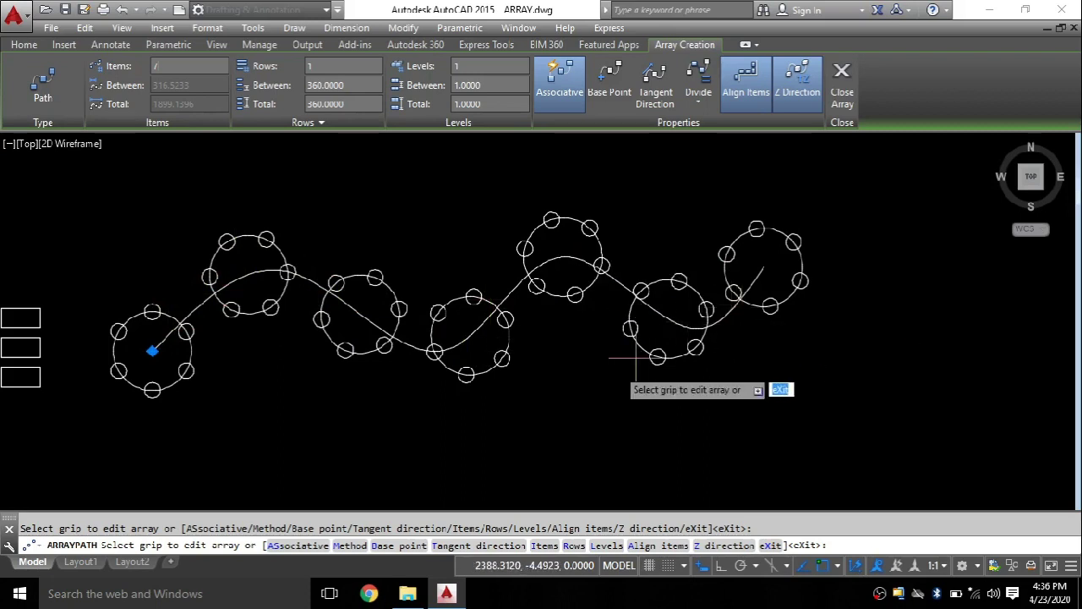
middle_click_drag(531, 395, 554, 408)
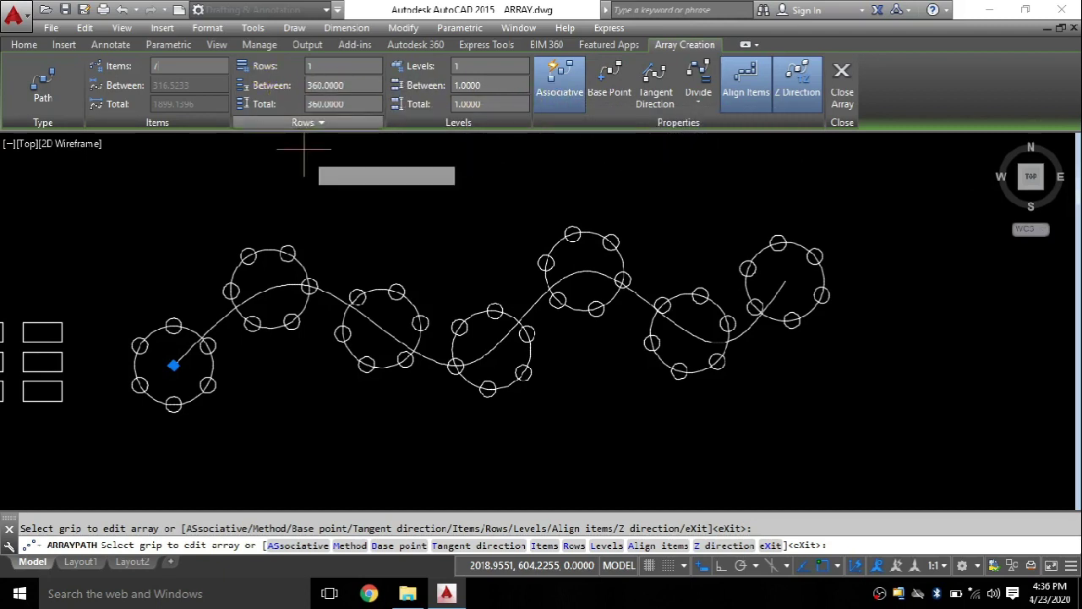
Re-centre the view and exit editing of the seven-item path array with Esc
middle_click_drag(336, 197, 381, 203)
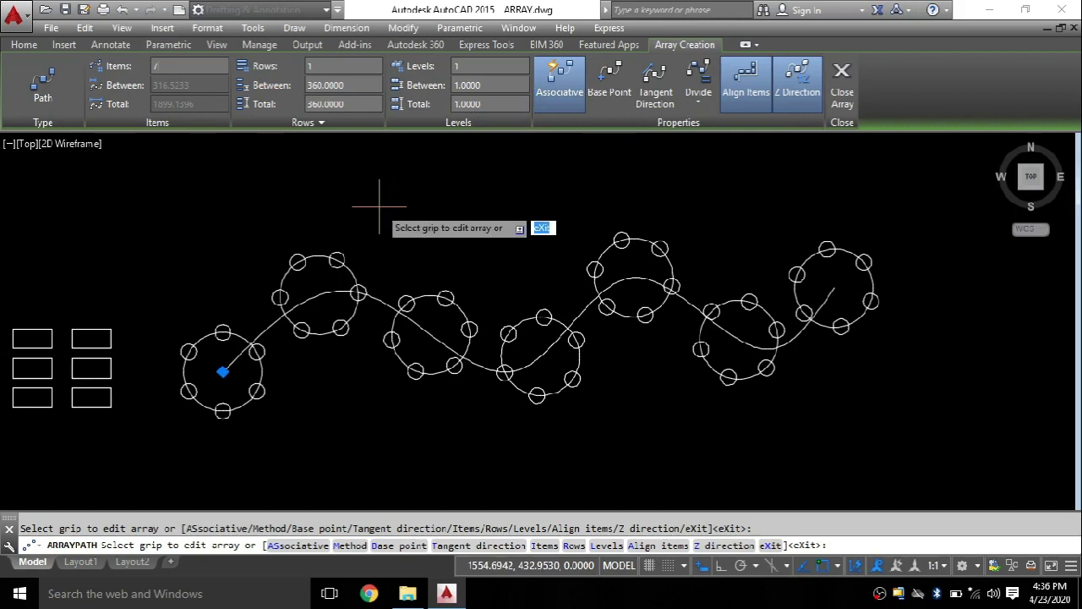
key("Escape")
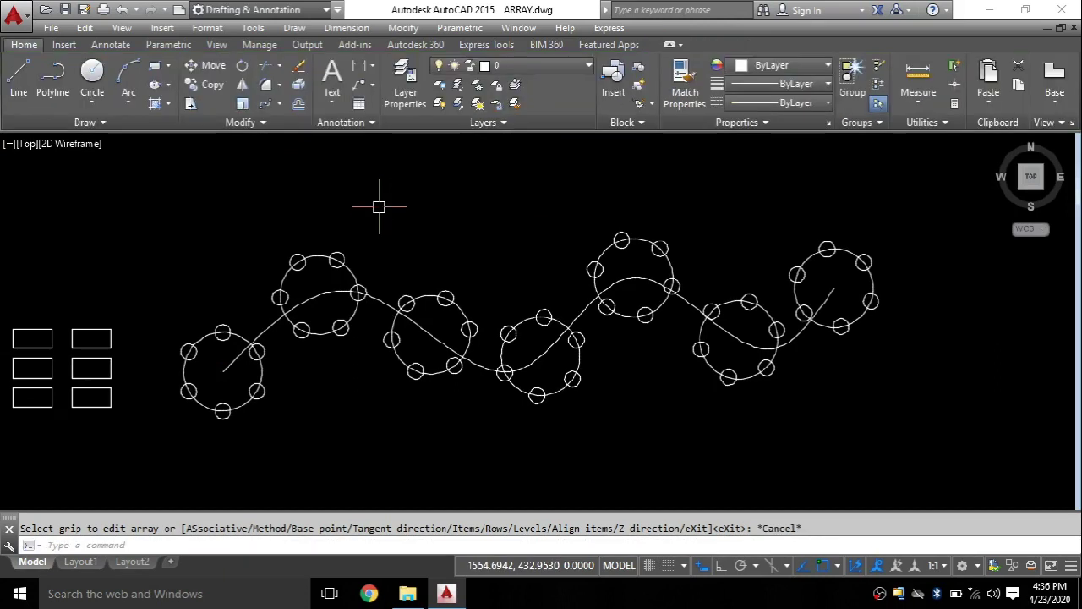